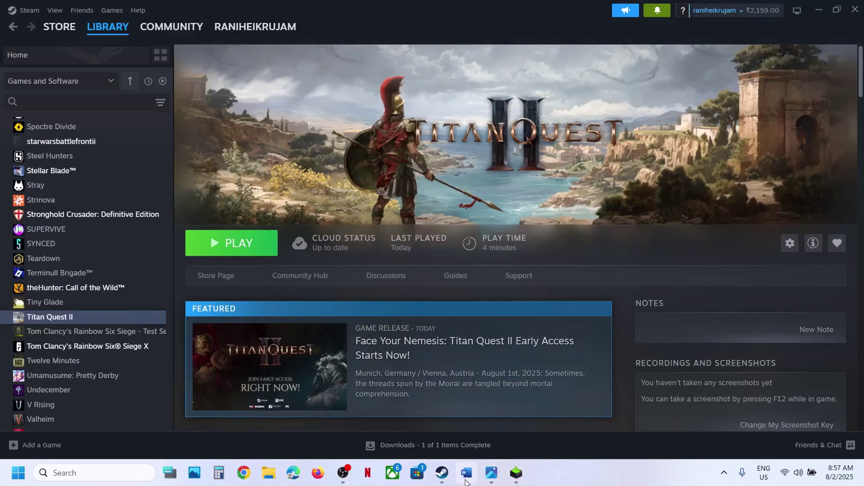
View Titan Quest II's Installed Files properties page (Verify integrity of game files), then return to the Word guide
click(467, 473)
click(467, 477)
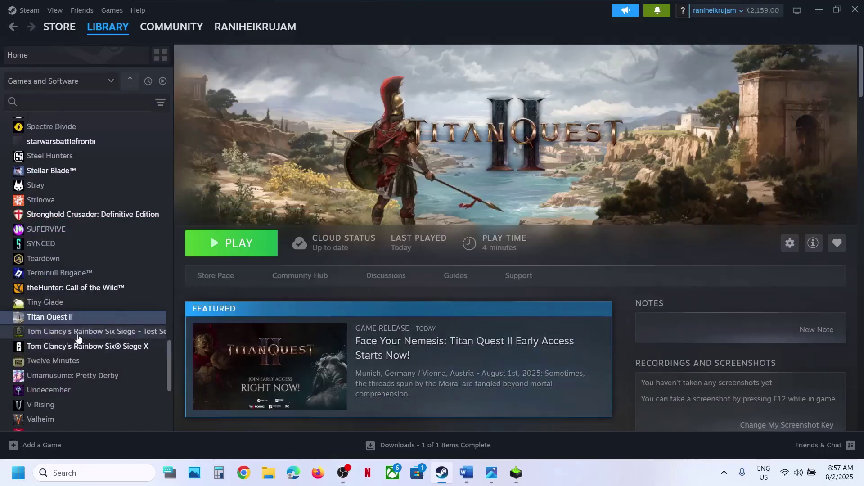
right_click(52, 321)
click(100, 408)
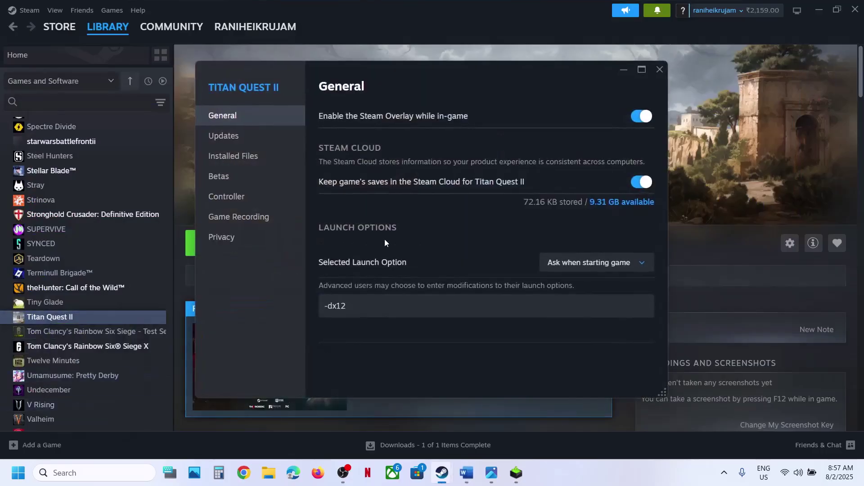
click(258, 161)
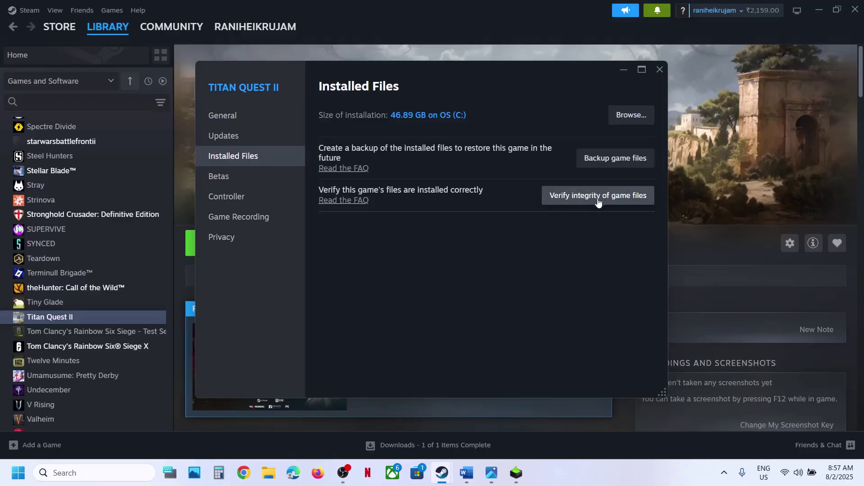
click(660, 70)
click(466, 473)
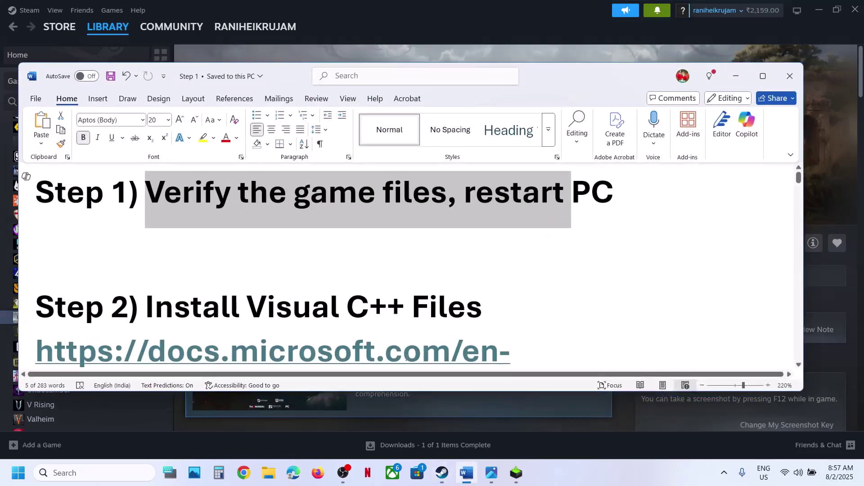
Check the Start menu's restart and shutdown options, then close them
click(508, 55)
click(18, 473)
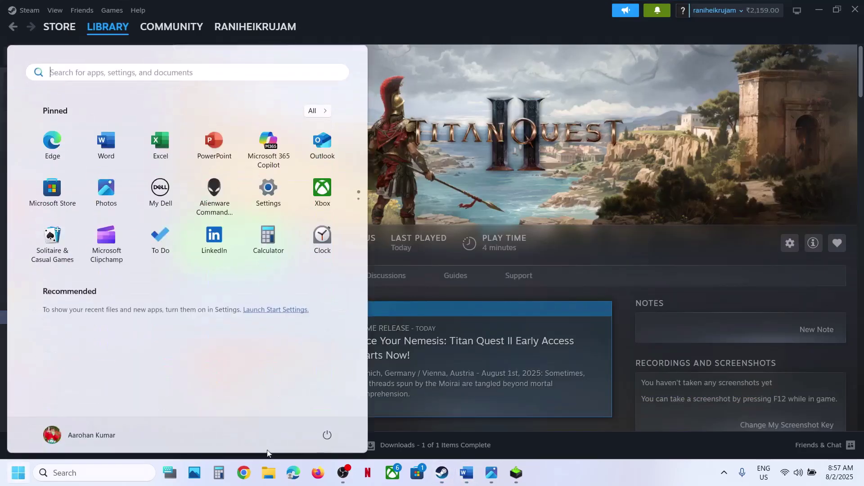
click(327, 435)
click(540, 184)
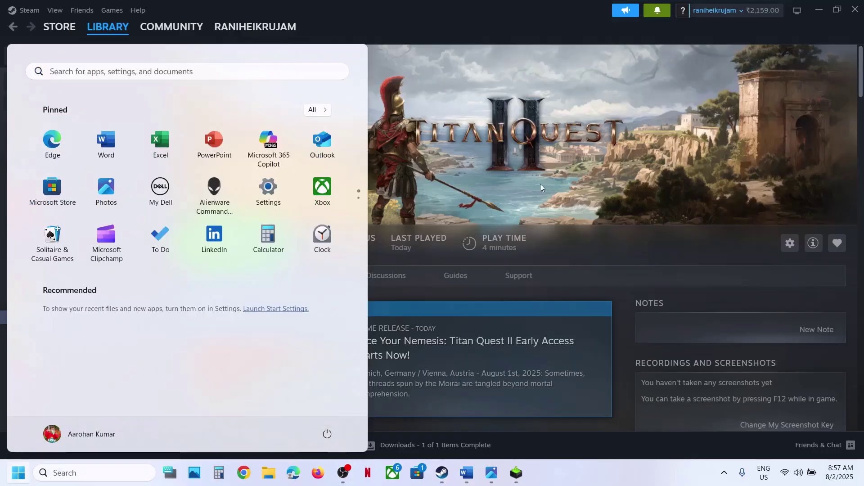
Select the Step 2 Visual C++ redistributable link in the Word guide and bring up Chrome
click(468, 471)
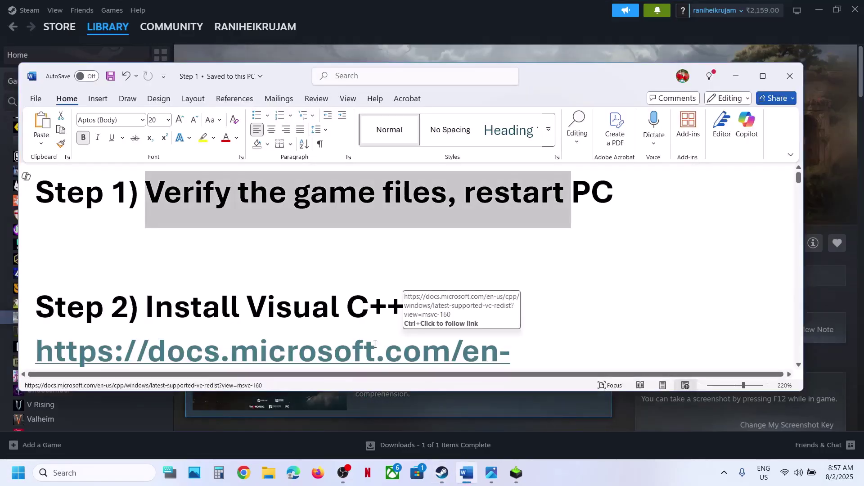
scroll(375, 344, down, 2)
scroll(374, 344, down, 1)
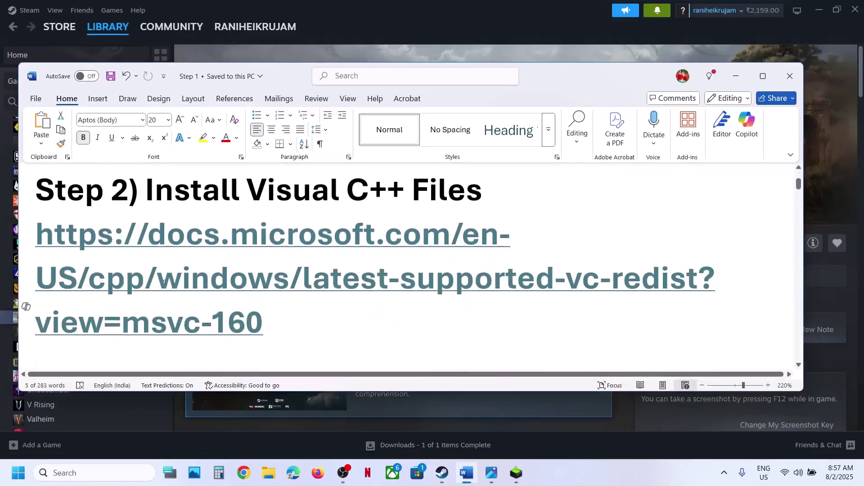
triple_click(164, 281)
key(ctrl+c)
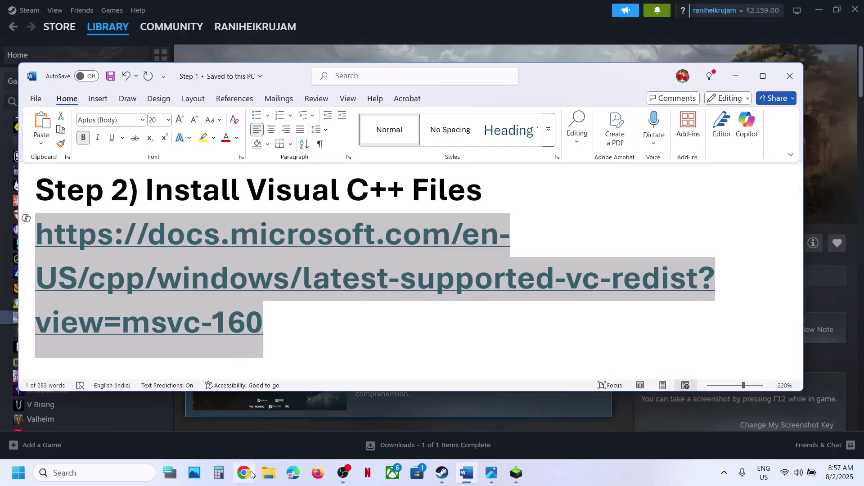
click(250, 474)
Load the pasted Microsoft Learn link and download vc_redist.x86.exe and vc_redist.x64.exe from the latest-version table
key(ctrl+v)
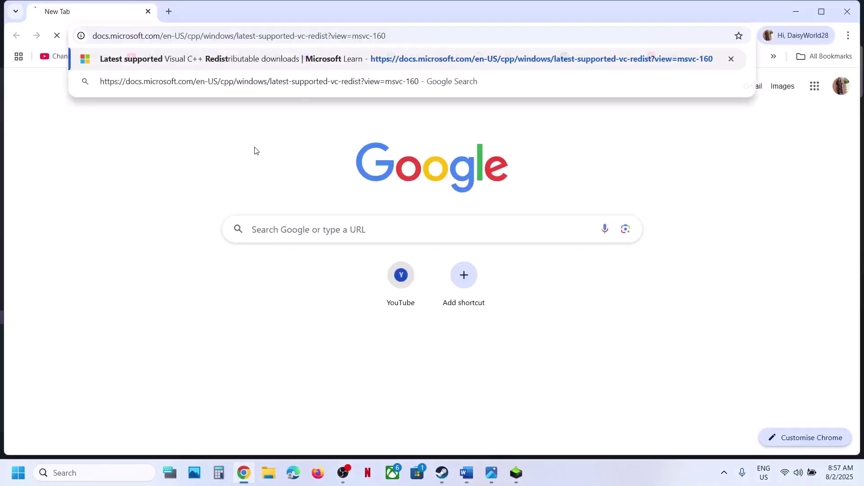
key(Return)
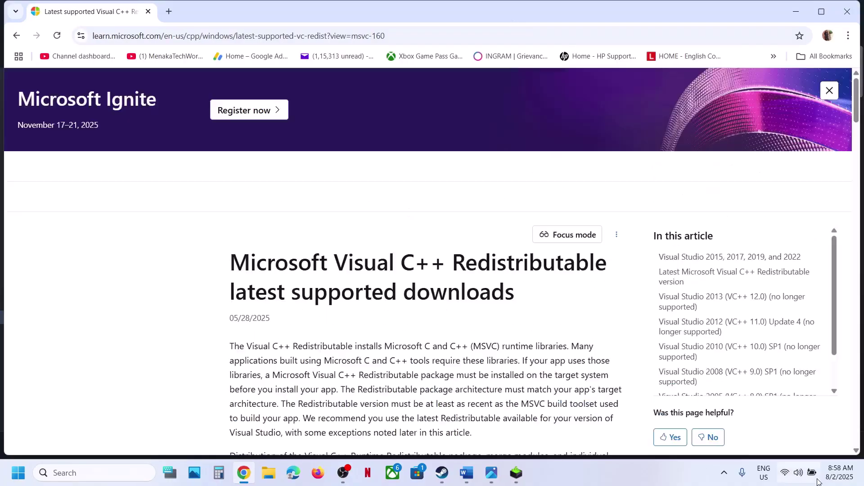
scroll(628, 368, down, 10)
scroll(631, 369, down, 3)
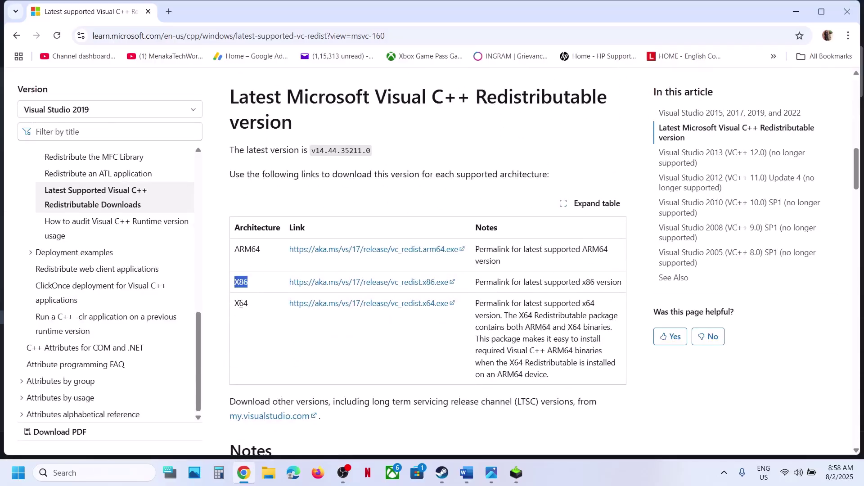
double_click(241, 303)
click(327, 284)
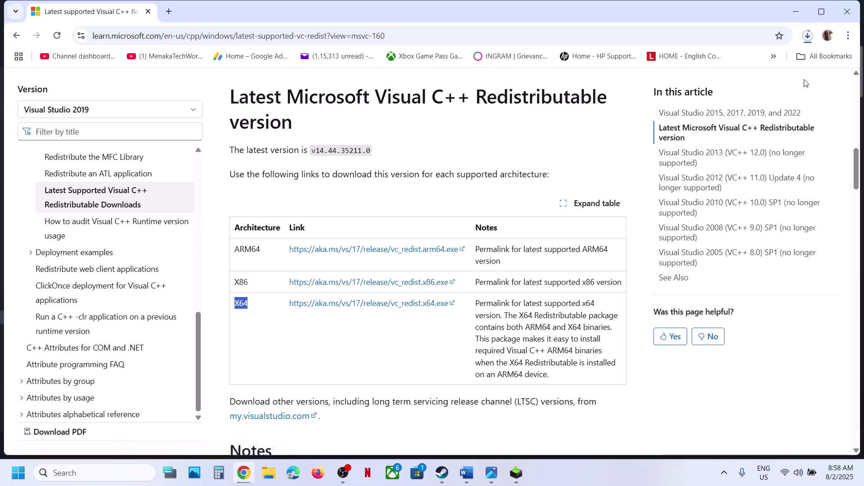
click(344, 304)
Run the downloaded vc_redist.x64 installer and choose Repair, approving the UAC prompt
click(809, 37)
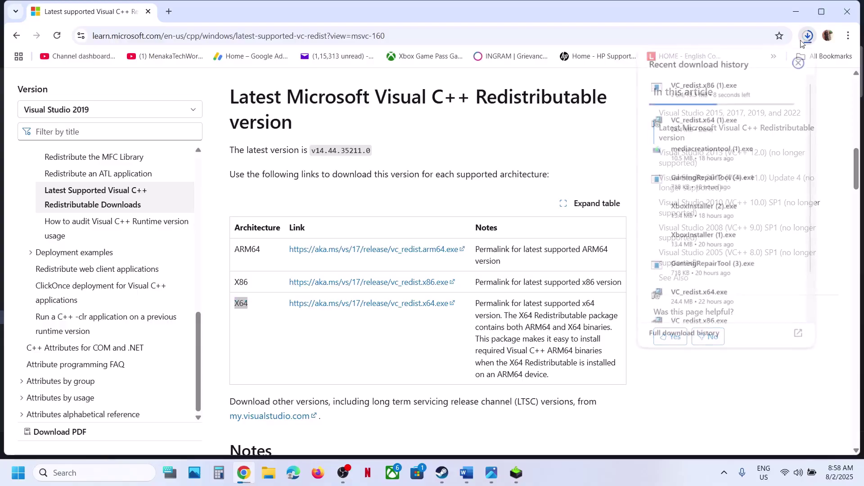
click(700, 131)
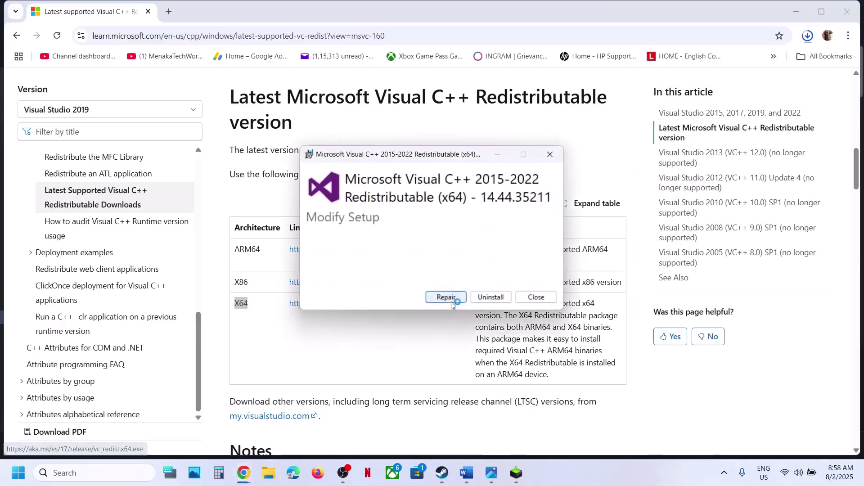
click(452, 301)
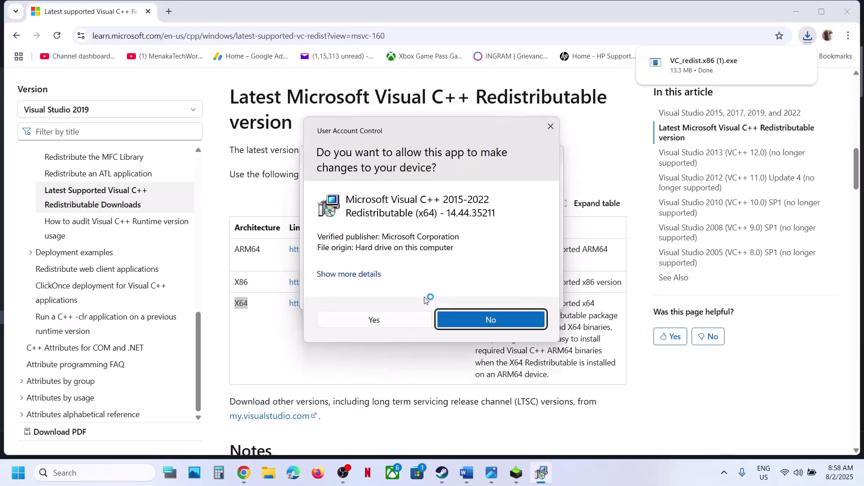
click(402, 318)
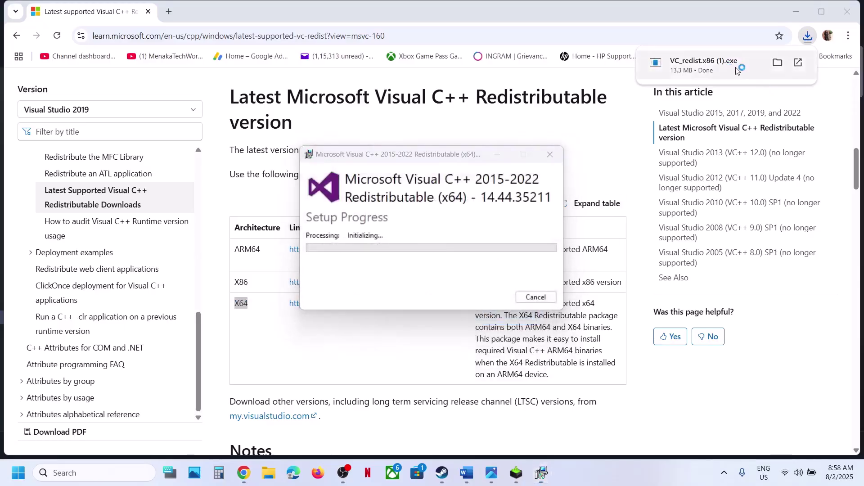
Repair the x86 redistributable too and arrange both setup windows side by side while they run
click(734, 70)
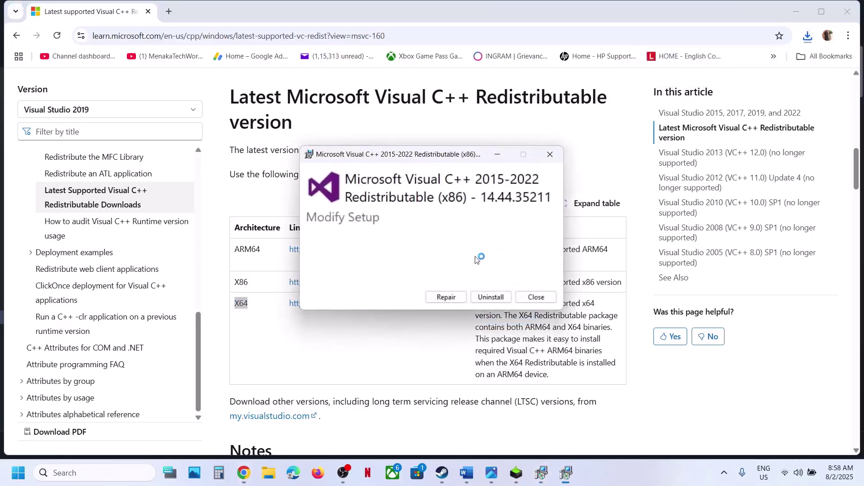
click(446, 298)
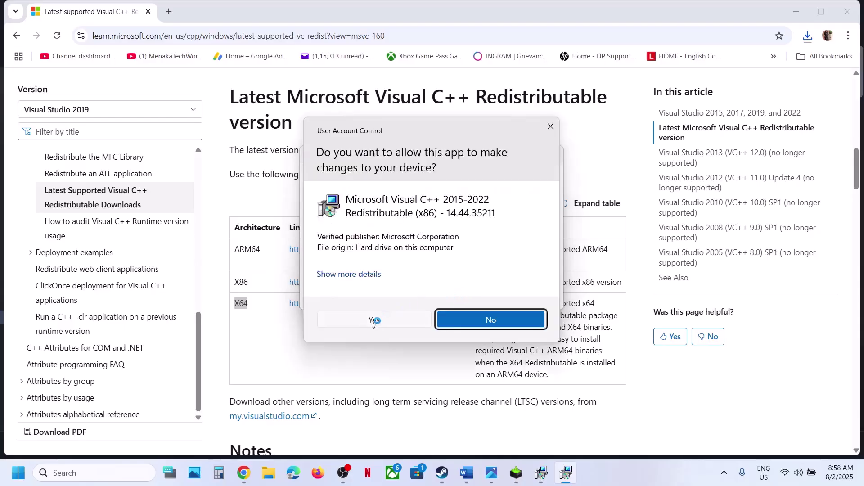
click(372, 320)
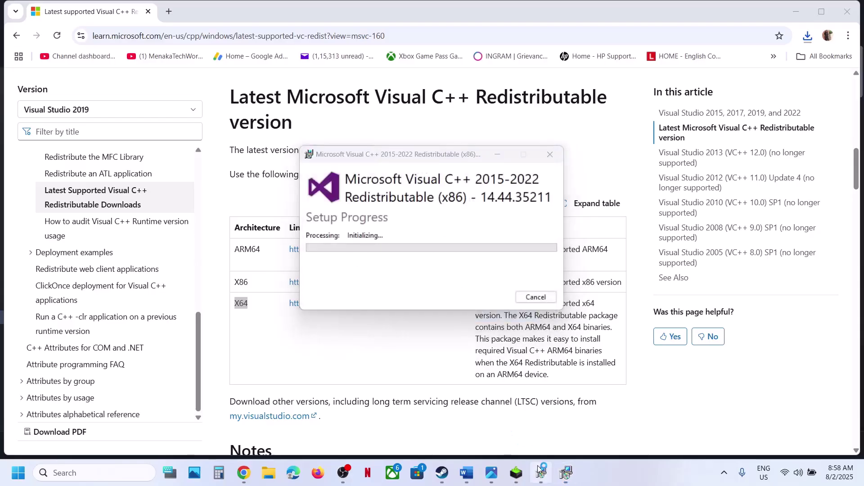
click(540, 471)
drag(433, 155, 212, 195)
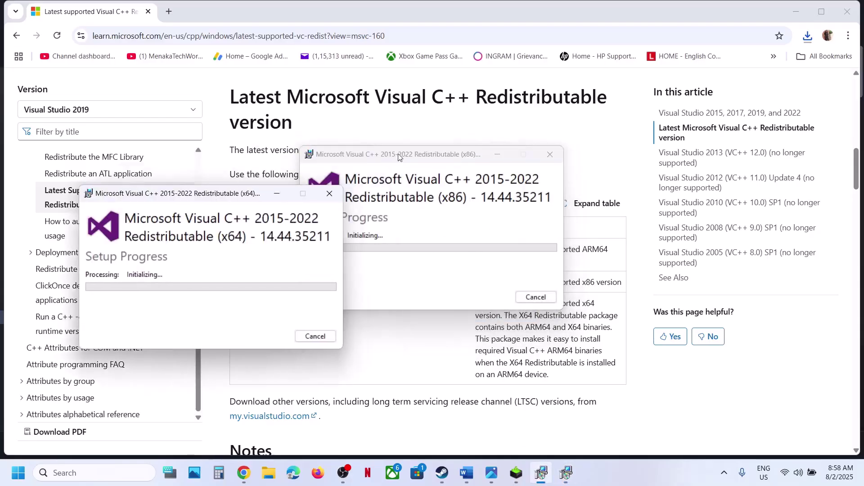
drag(398, 156, 469, 177)
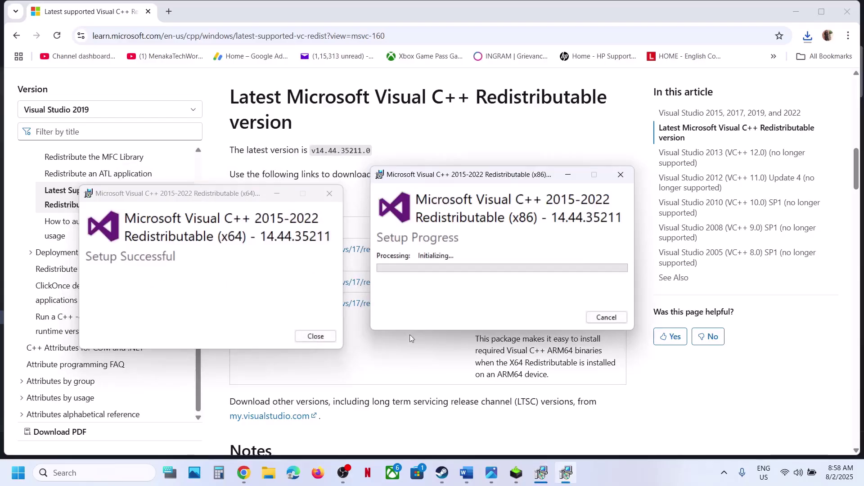
click(390, 383)
key(super)
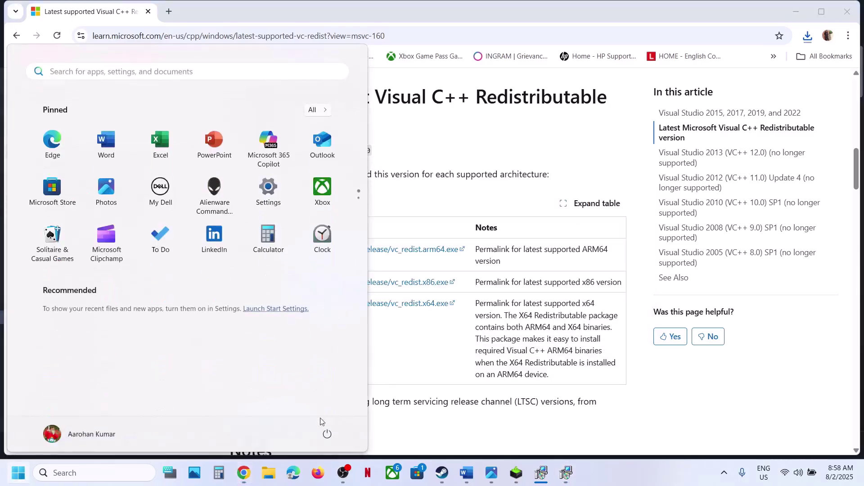
Highlight -dx11 in the Word guide's Step 3 heading, then switch back to Steam's Titan Quest II page
click(327, 434)
click(437, 472)
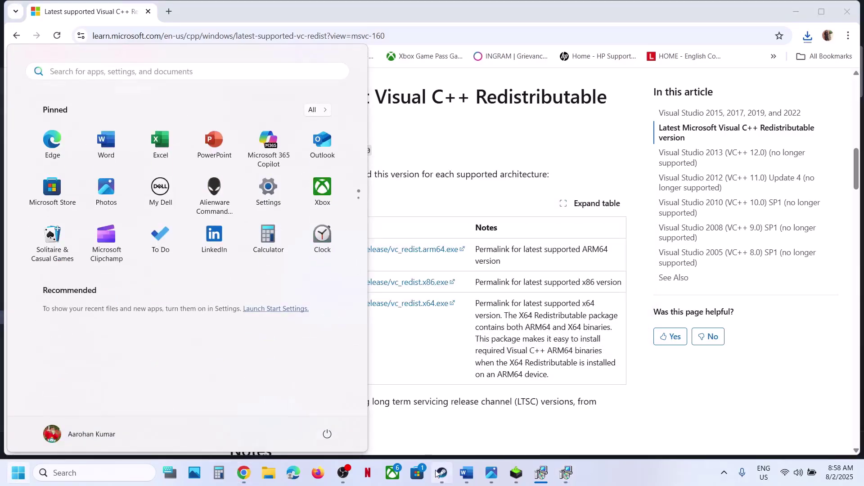
click(439, 473)
click(467, 472)
scroll(414, 303, down, 2)
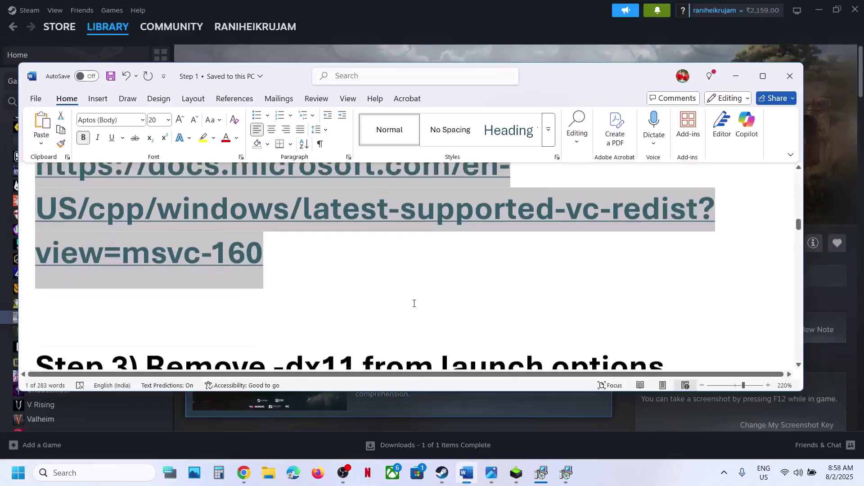
scroll(414, 303, down, 3)
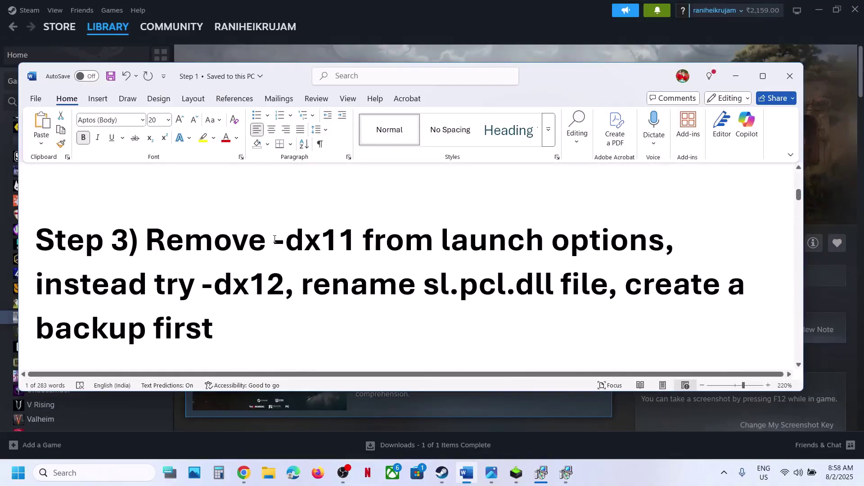
drag(274, 239, 356, 240)
click(345, 30)
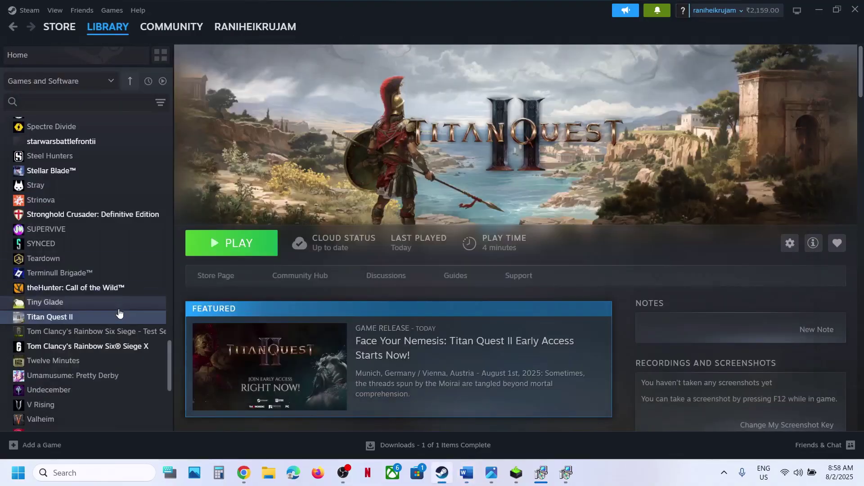
Check the -dx11 entry in Titan Quest II's Launch Options
right_click(101, 318)
click(150, 400)
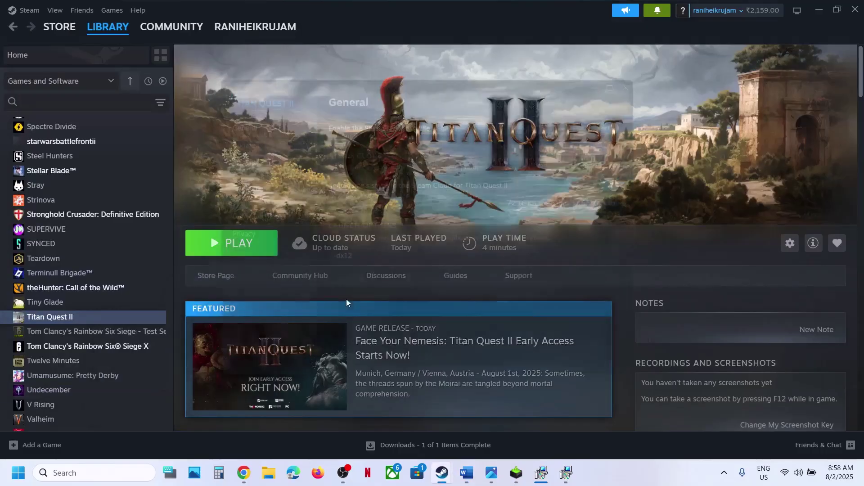
click(364, 305)
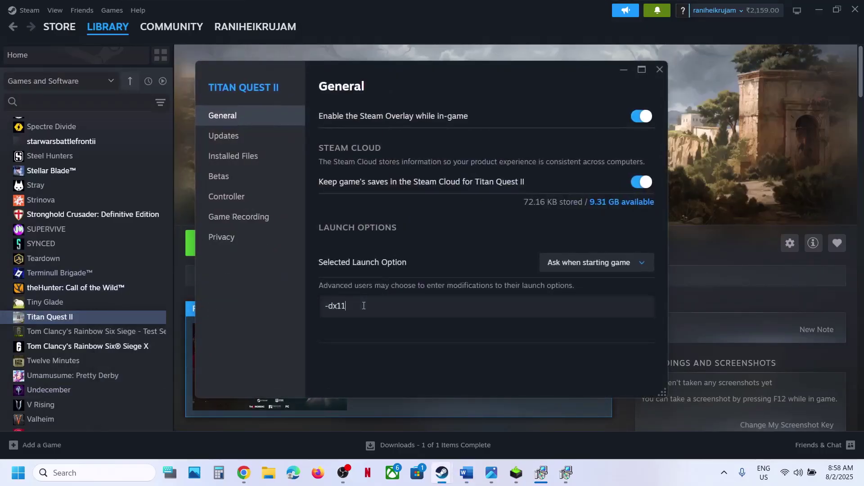
click(660, 69)
Launch the Early Access version, then dismiss the DirectX 11 error and the crash reporter
click(218, 255)
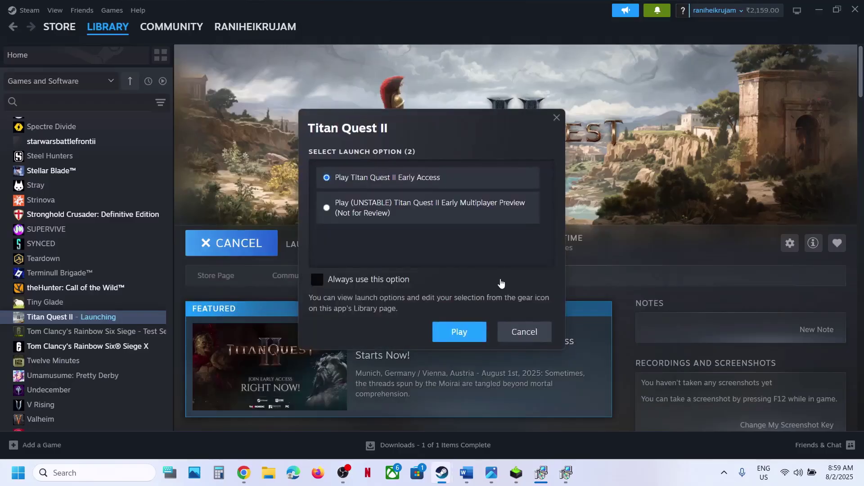
click(468, 341)
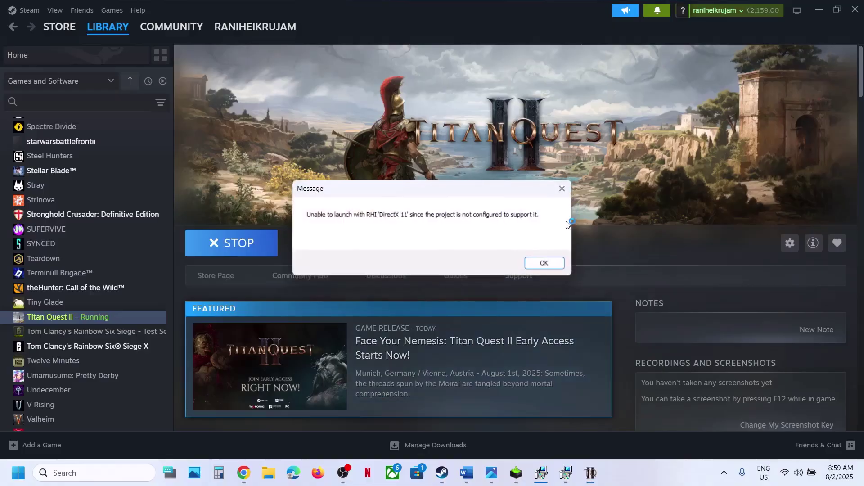
click(546, 265)
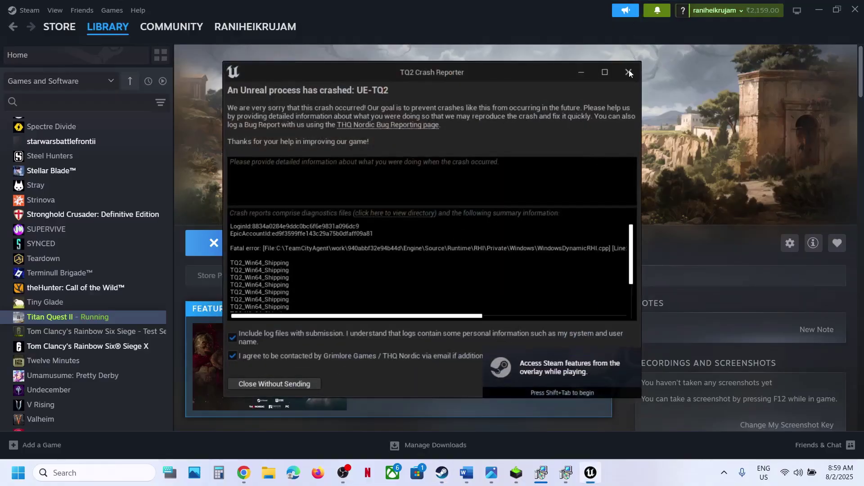
click(628, 73)
Replace -dx11 with -dx12 in Titan Quest II's Launch Options and launch the Early Access version
right_click(91, 318)
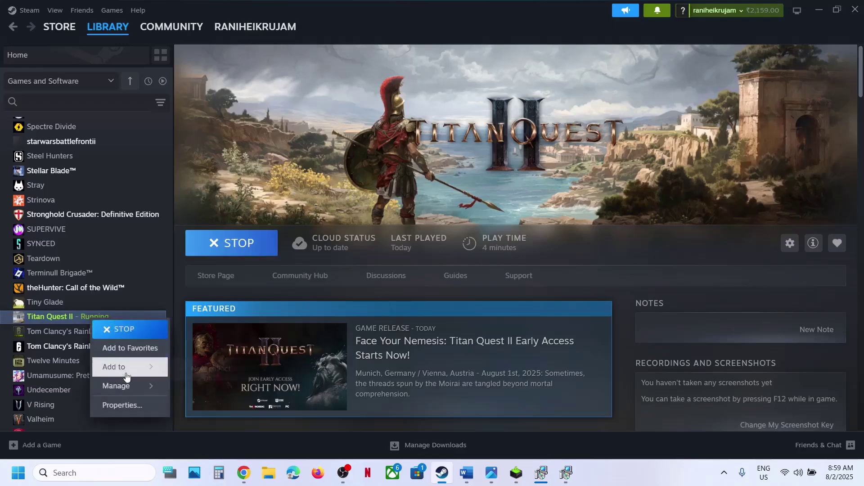
click(120, 404)
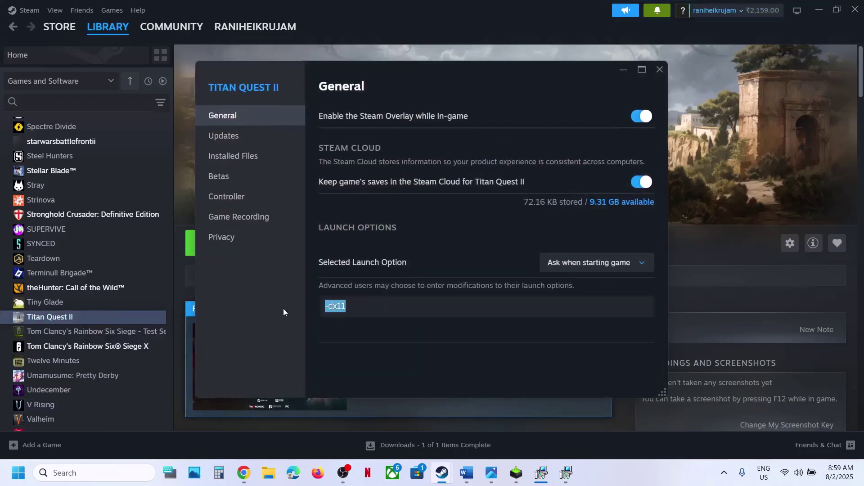
key(BackSpace)
text(-dx12)
click(434, 381)
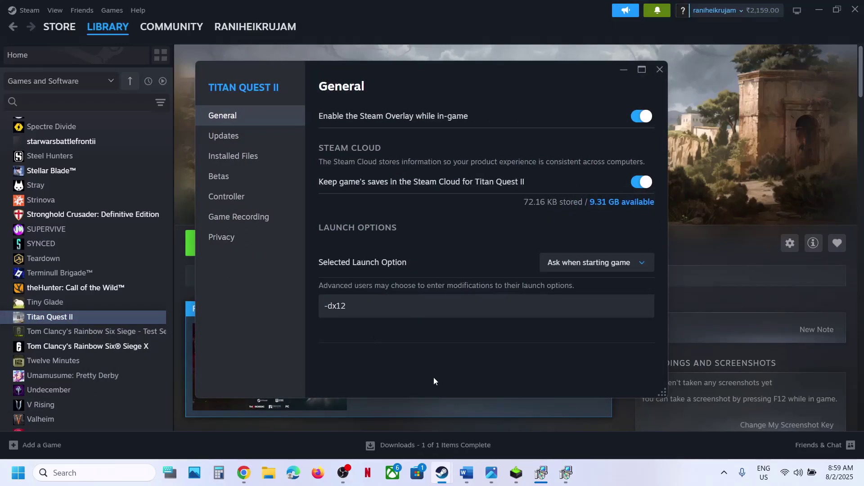
click(660, 69)
click(271, 243)
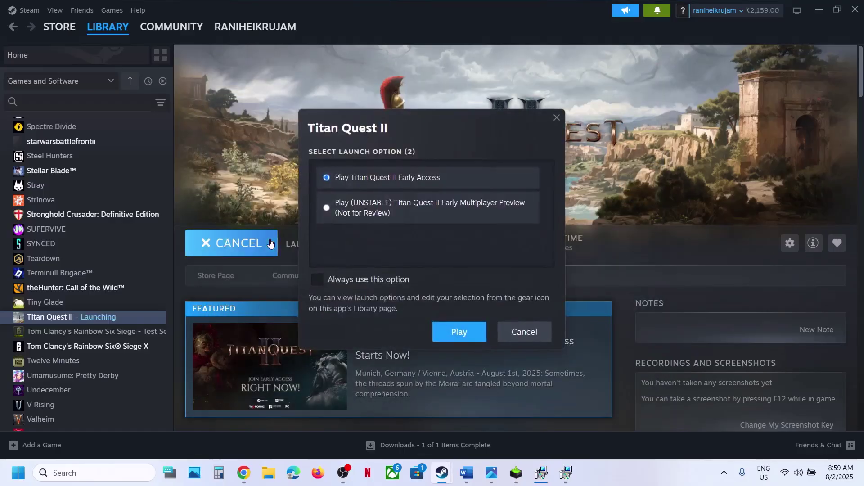
click(469, 329)
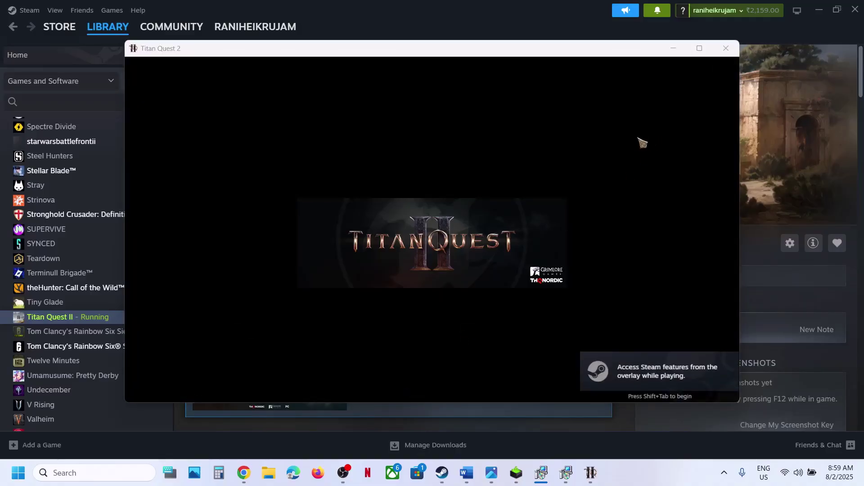
Stop the running Titan Quest II and confirm the exit
click(810, 123)
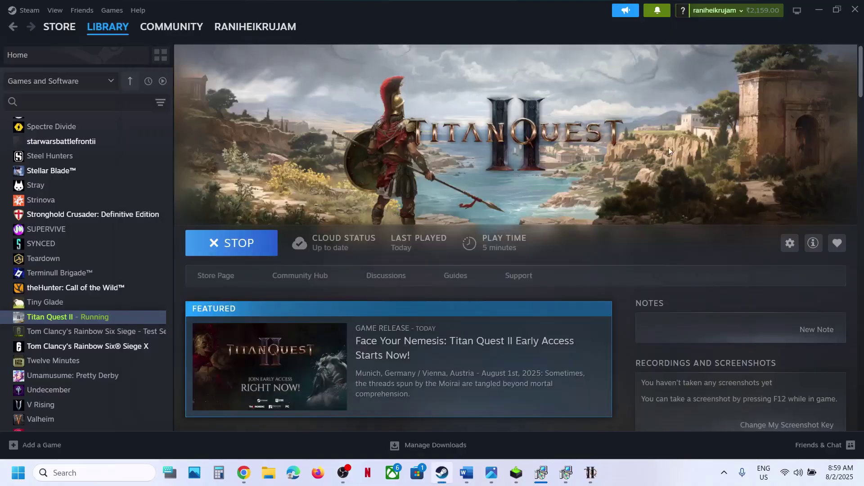
click(252, 242)
click(412, 266)
Delete -dx12 so Titan Quest II's Launch Options field is empty
right_click(83, 325)
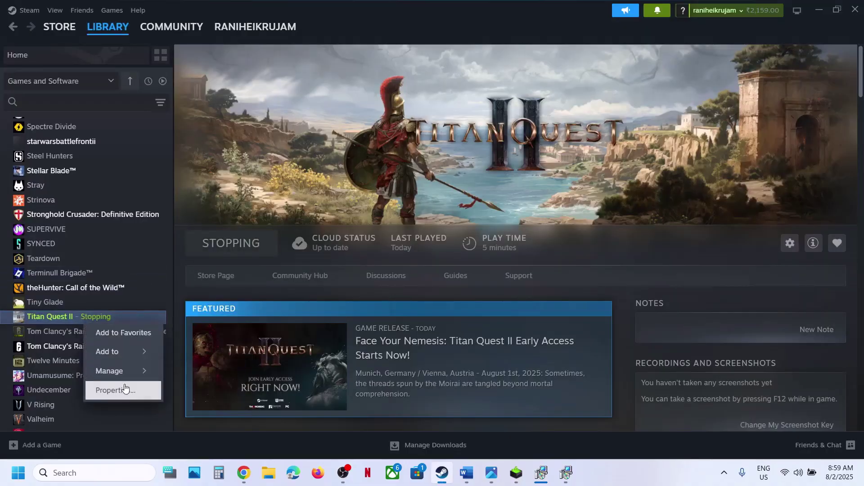
click(124, 388)
click(363, 306)
key(ctrl+a)
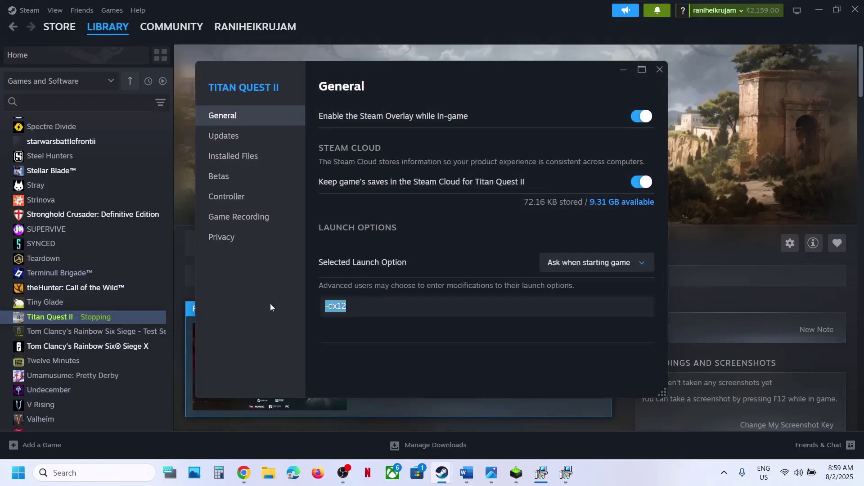
key(BackSpace)
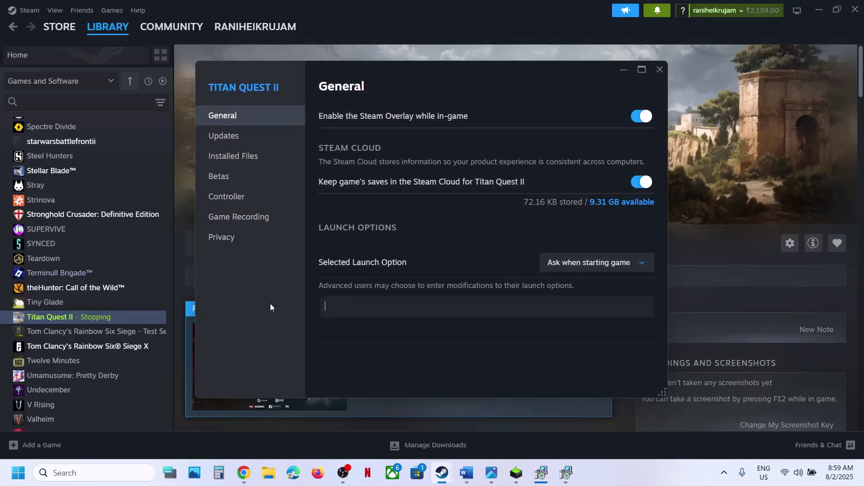
click(655, 75)
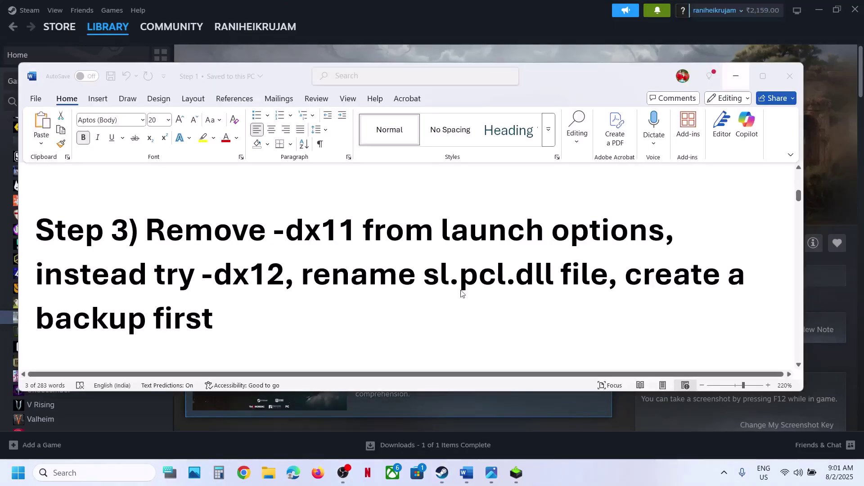
Highlight the rename sl.pcl.dll step in the notes and bring up Titan Quest II's options in Steam
drag(605, 280, 361, 280)
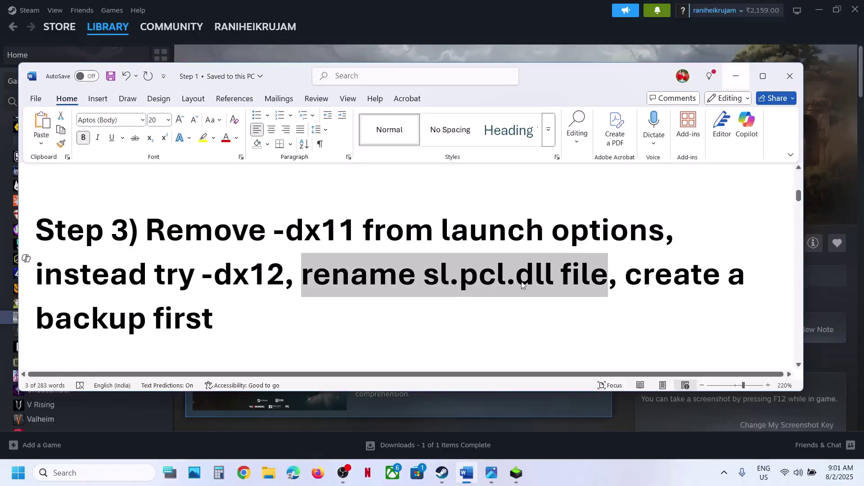
click(427, 44)
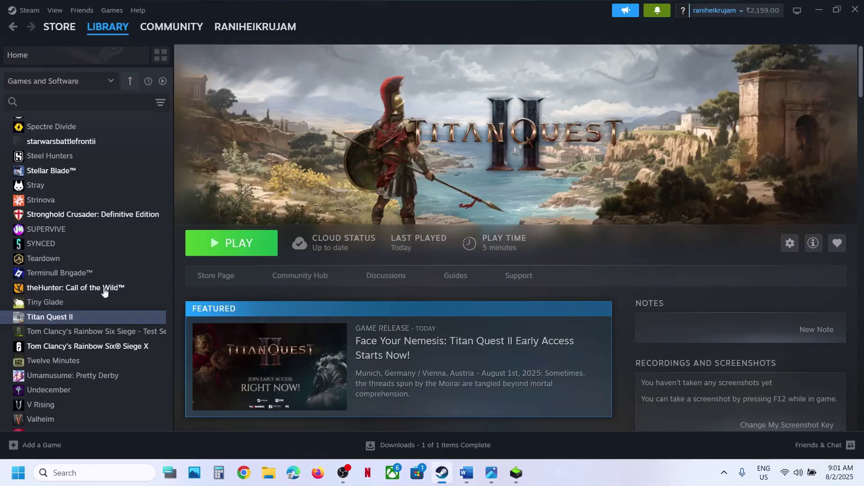
right_click(63, 317)
Browse the game's local files to Engine\Plugins\GrimThirdParty\StreamlineCore\Binaries\ThirdParty\Win64
mouse_move(112, 384)
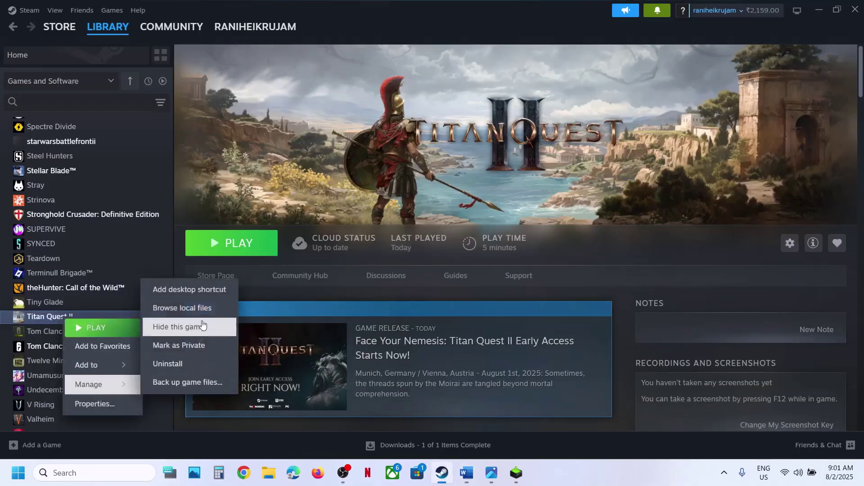
click(187, 310)
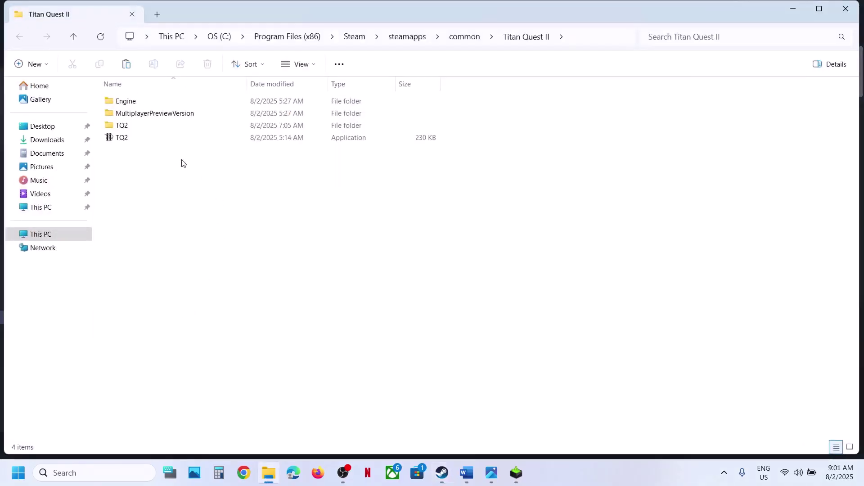
double_click(126, 101)
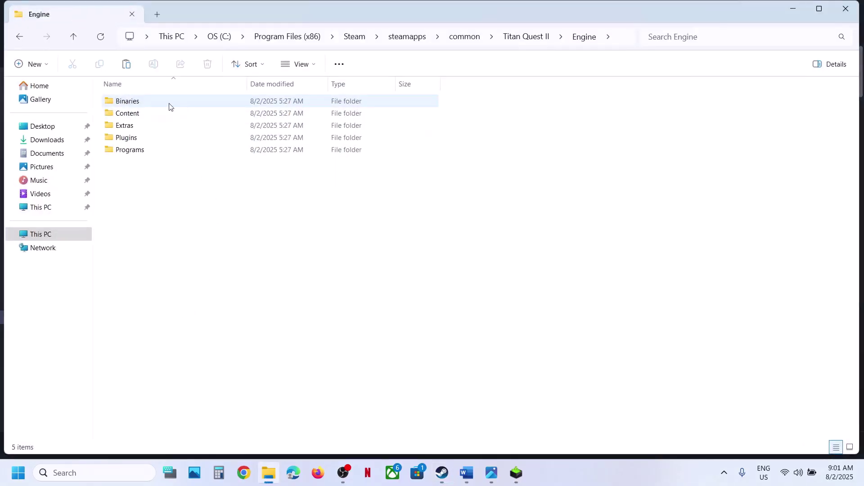
click(133, 139)
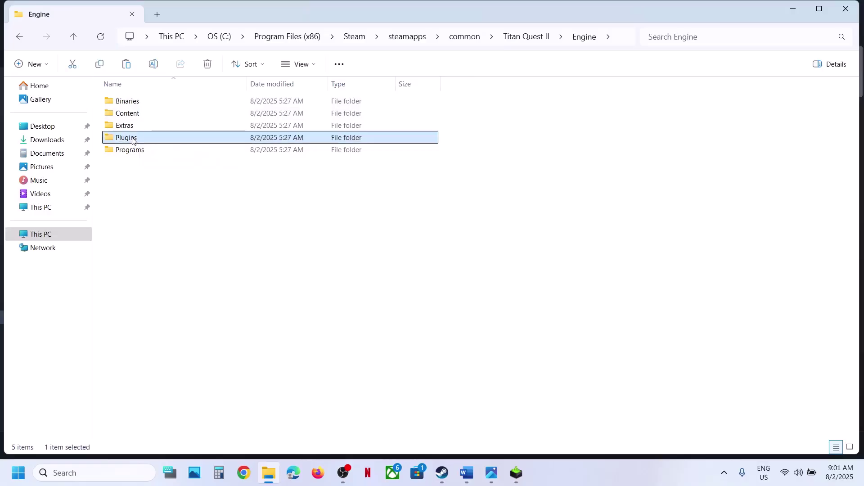
double_click(148, 141)
double_click(133, 104)
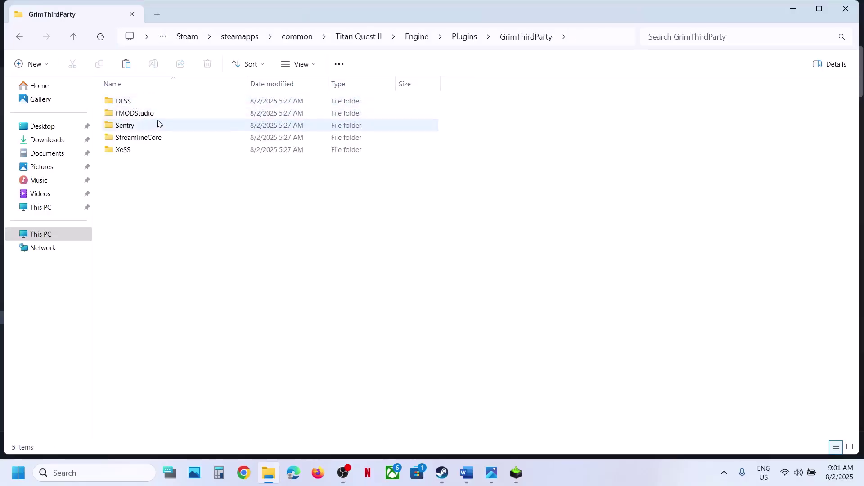
double_click(148, 143)
double_click(128, 106)
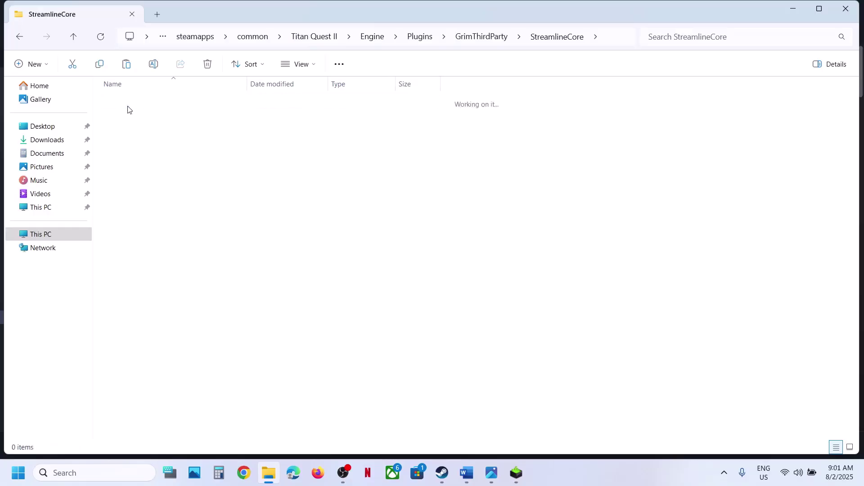
double_click(136, 98)
double_click(136, 101)
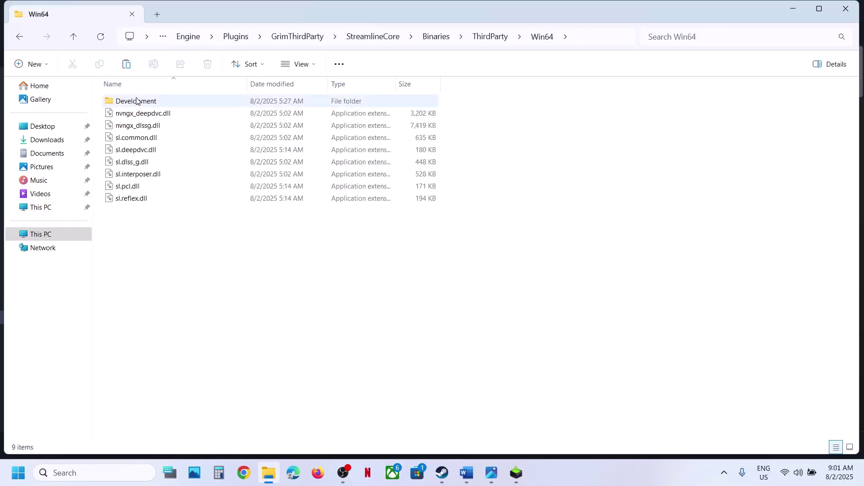
Back up sl.pcl.dll by copying it onto the desktop beside the Config folder
click(131, 185)
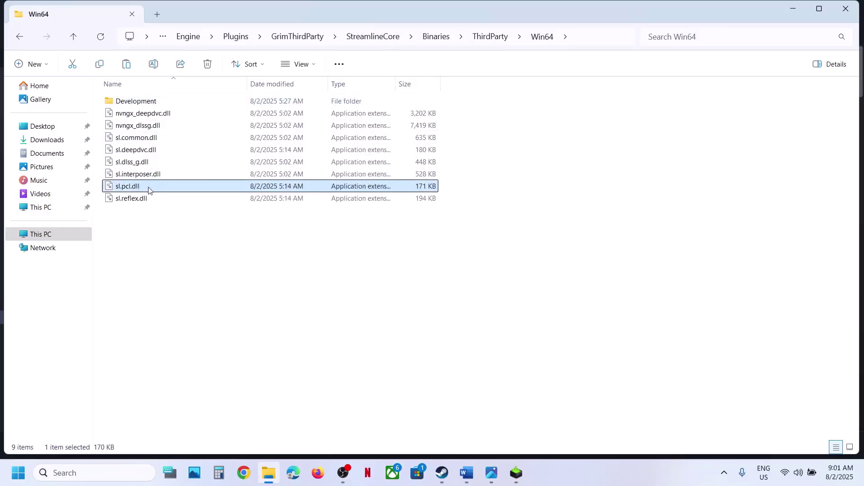
right_click(149, 190)
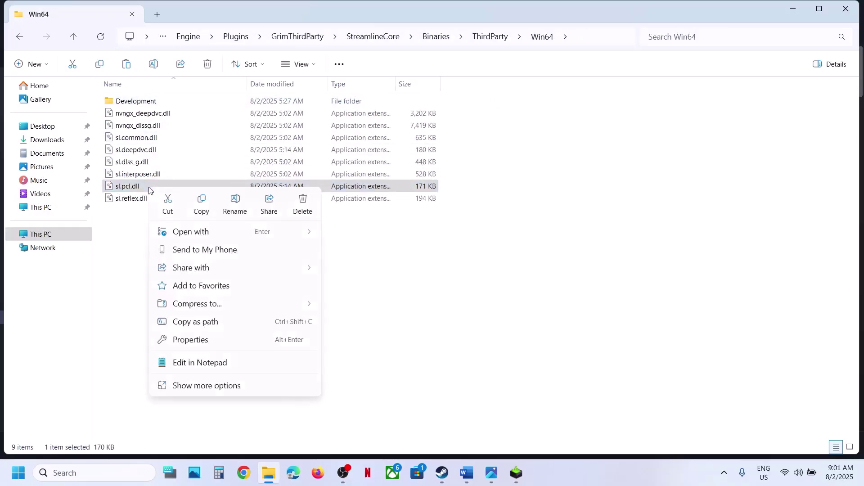
click(203, 205)
key(super+d)
click(334, 300)
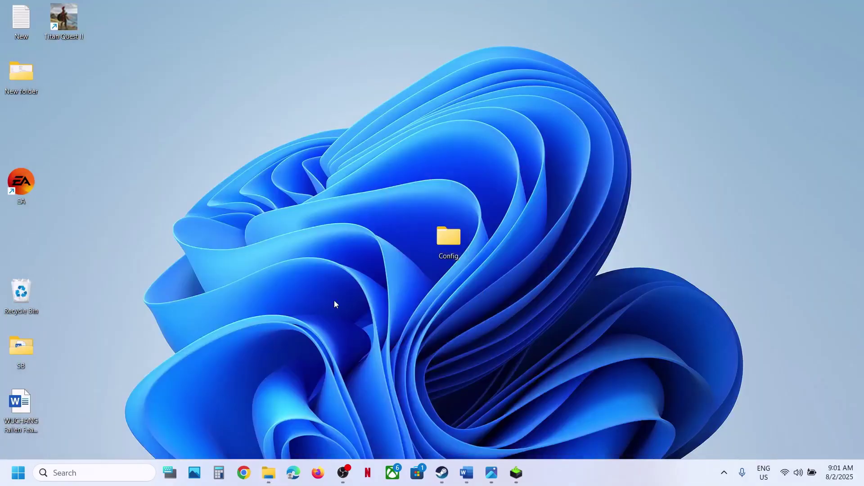
key(ctrl+v)
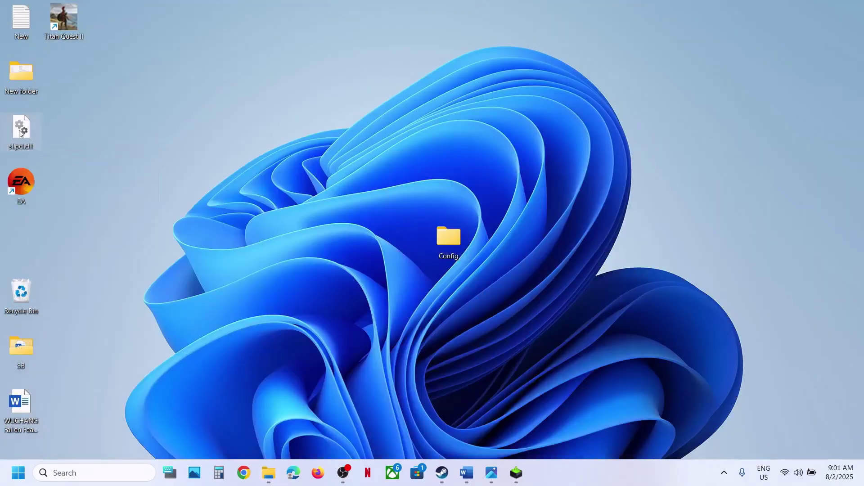
drag(14, 138, 386, 242)
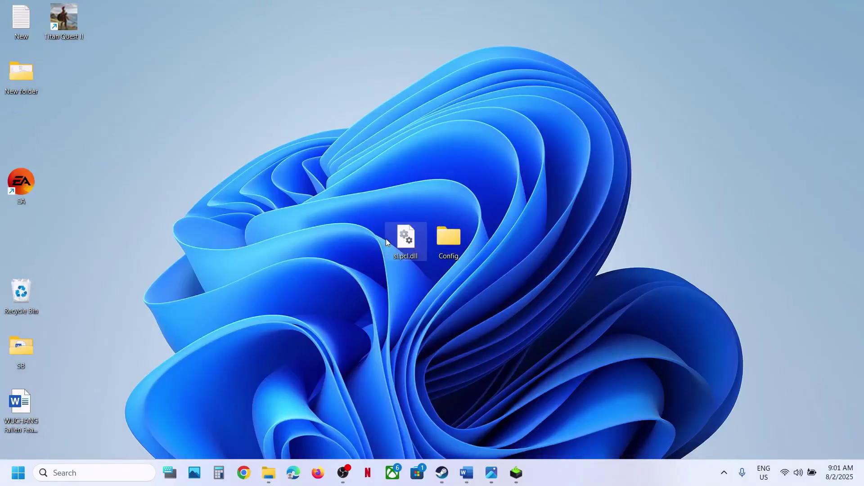
Rename the original sl.pcl.dll to sl.pcl.dll.old, then show the desktop
click(268, 473)
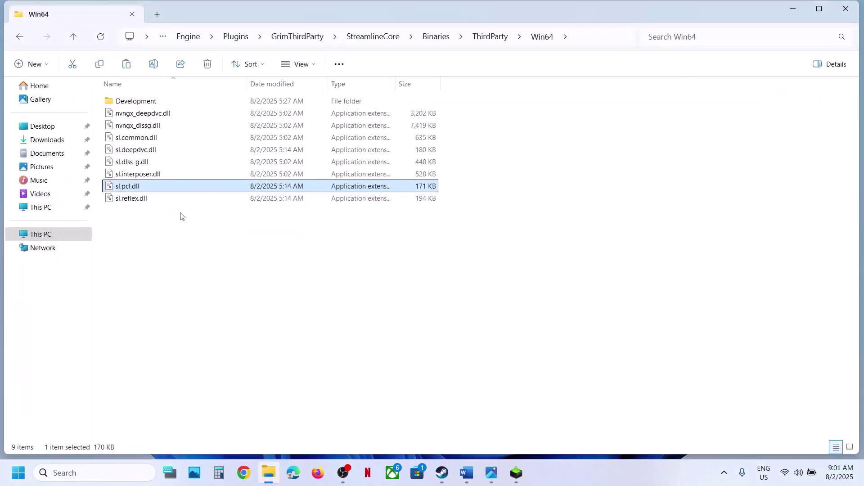
right_click(128, 188)
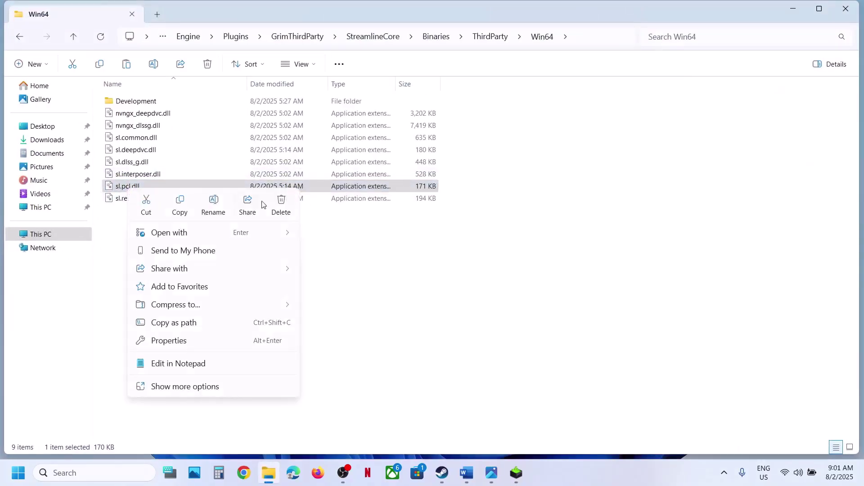
click(214, 204)
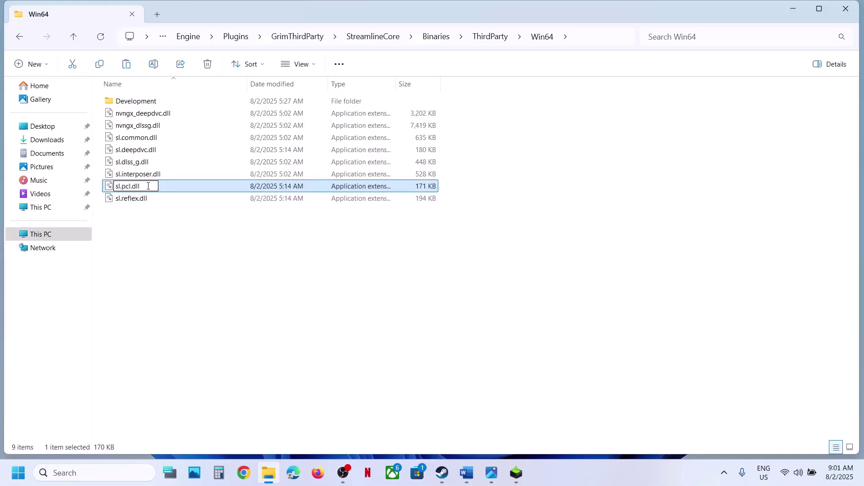
key(Return)
click(207, 246)
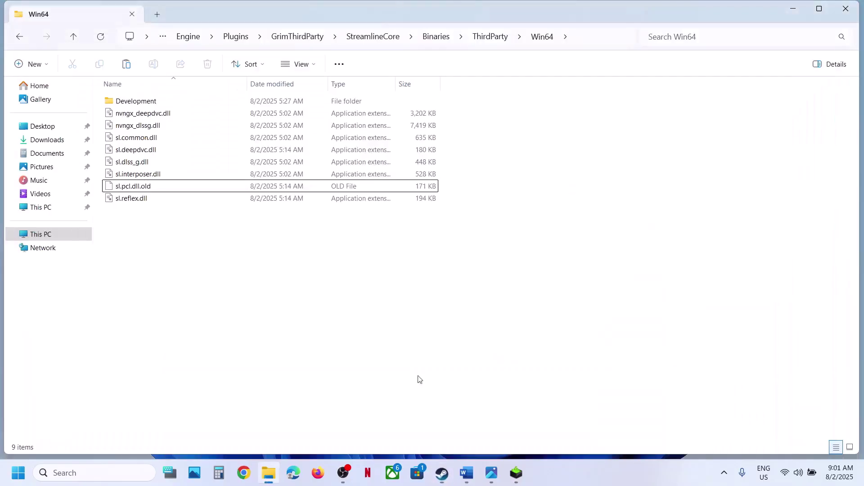
key(super+d)
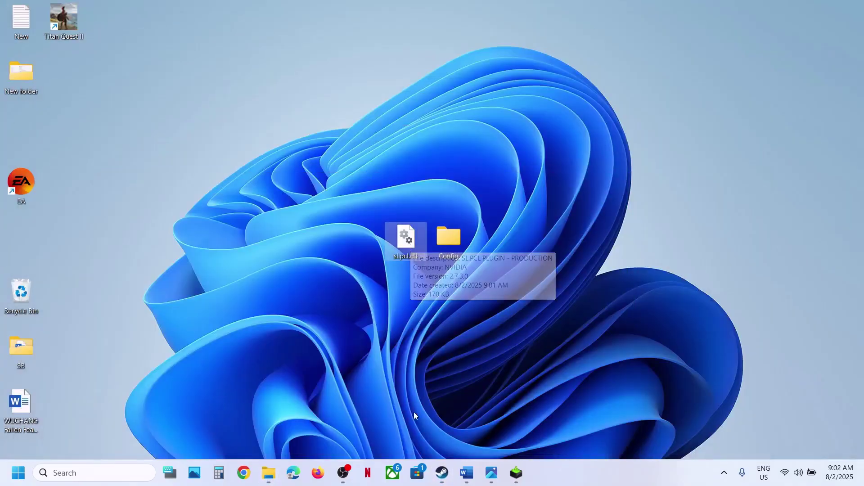
Scroll the Word guide to Step 4, highlight 'config folder', then minimize the document
click(442, 473)
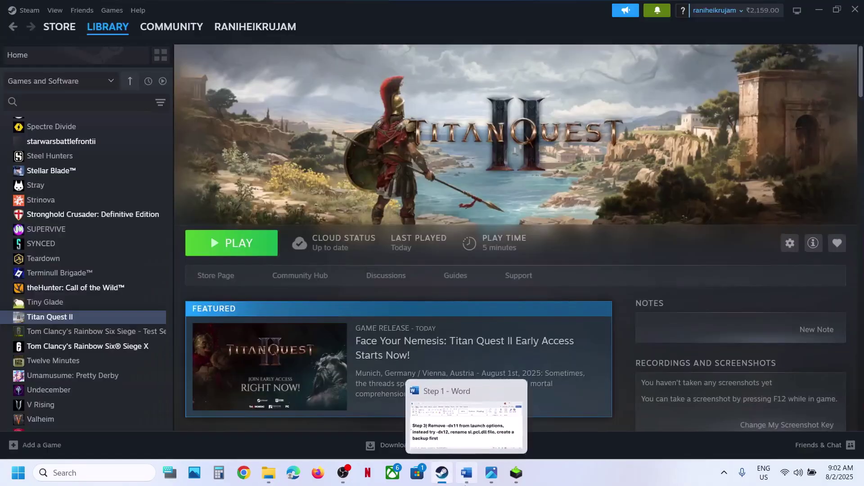
click(466, 477)
scroll(414, 282, down, 4)
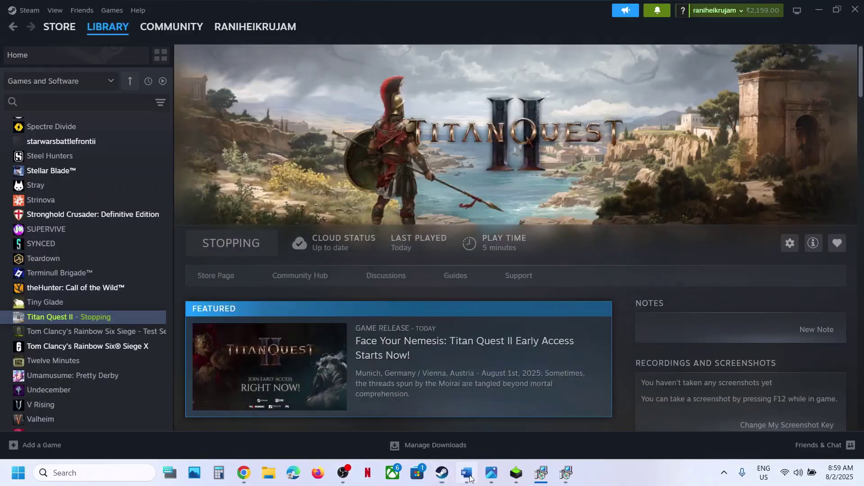
click(466, 473)
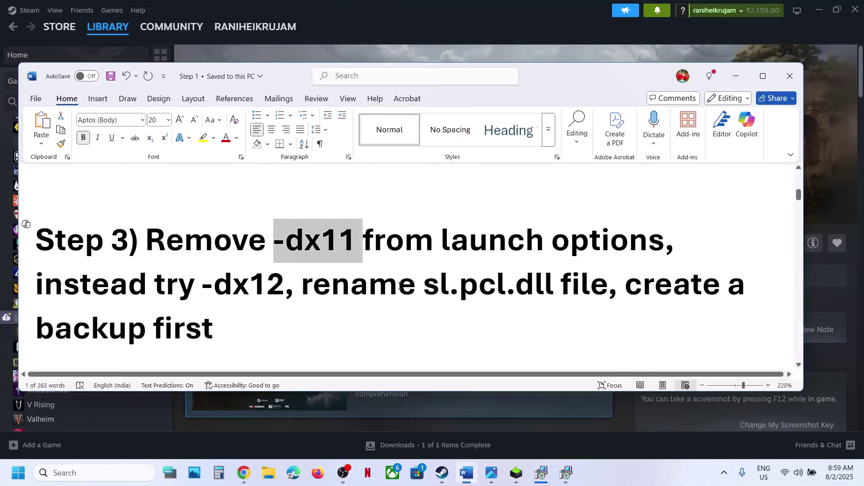
scroll(400, 286, down, 5)
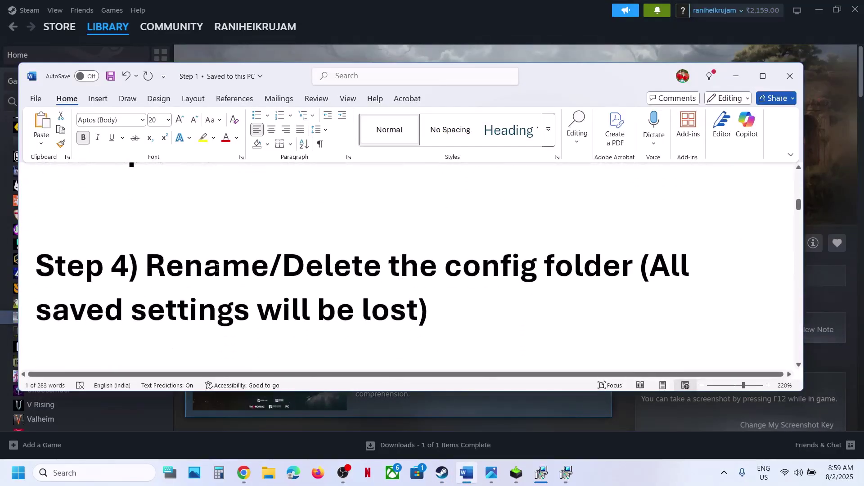
drag(190, 268, 455, 320)
click(455, 320)
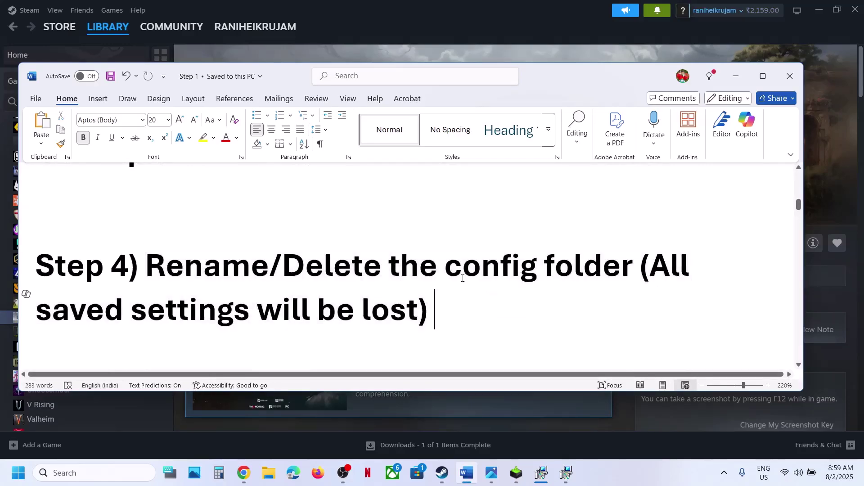
drag(594, 275, 445, 270)
click(466, 472)
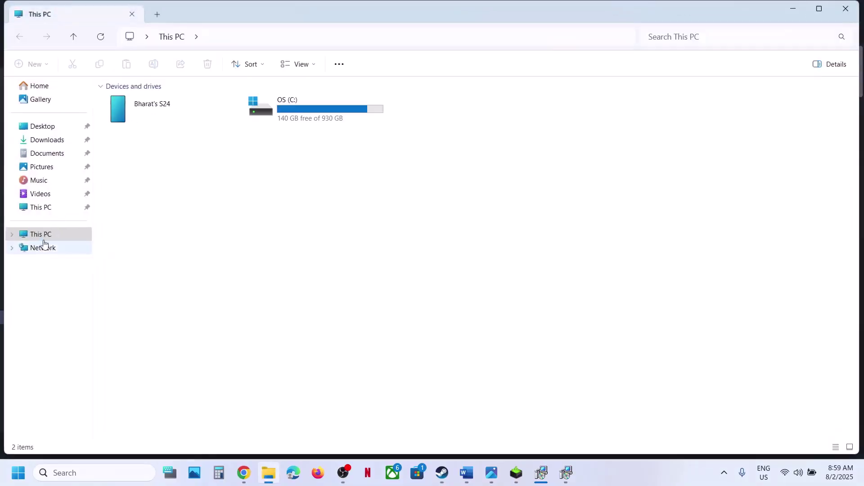
Open C:\Users\Test and make sure hidden items are shown
click(328, 107)
double_click(327, 106)
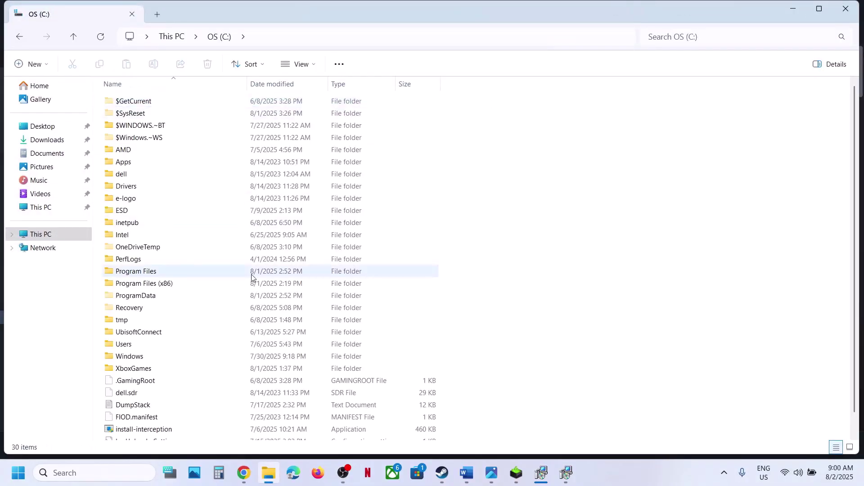
scroll(216, 288, down, 1)
click(122, 325)
double_click(122, 325)
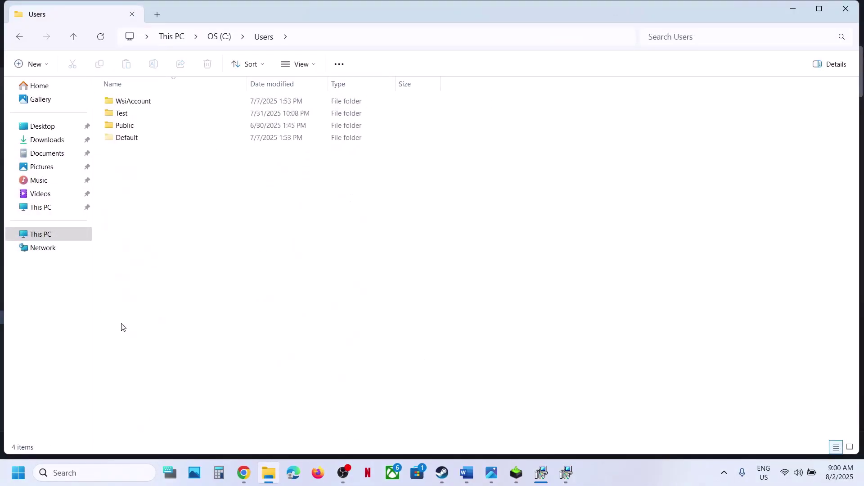
double_click(133, 113)
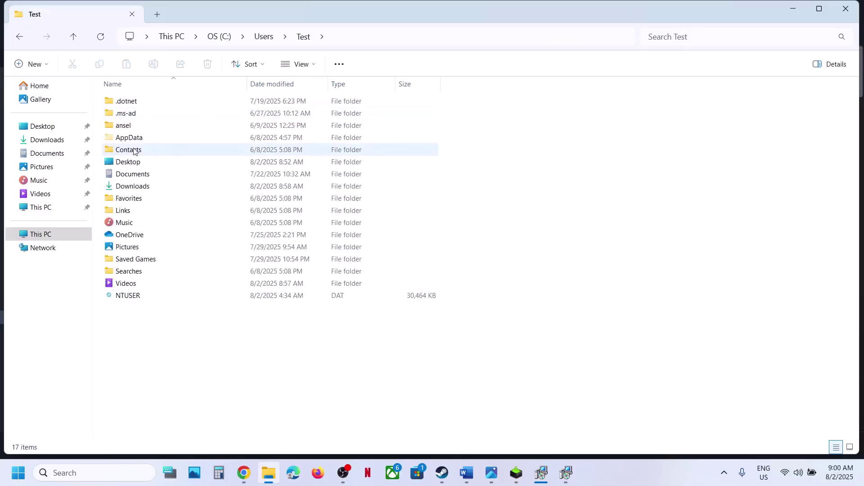
click(318, 66)
Navigate into AppData\Local\TQ2\Saved
mouse_move(309, 273)
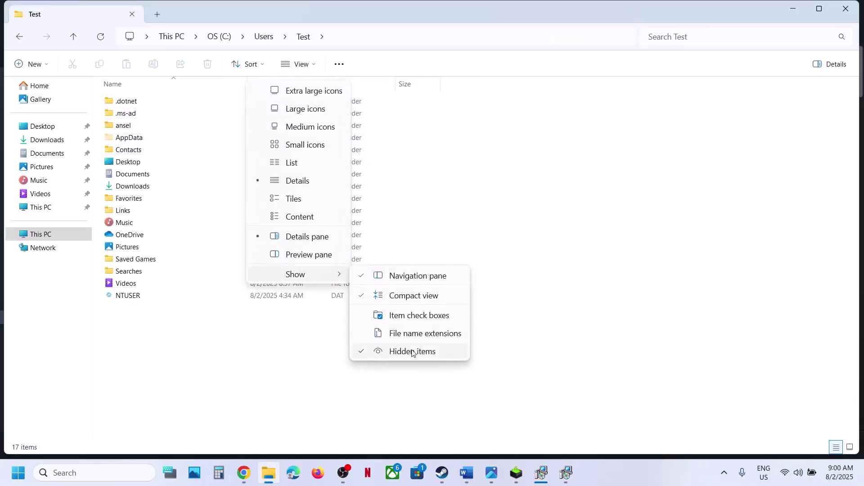
click(138, 141)
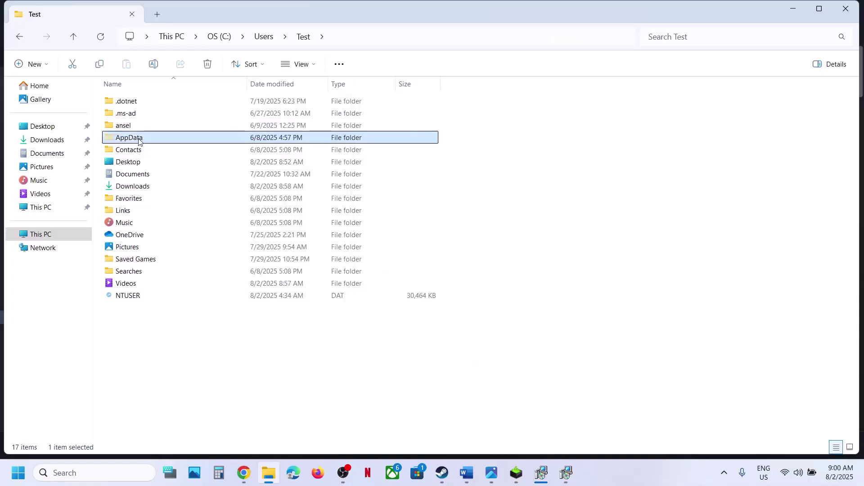
double_click(150, 141)
click(150, 104)
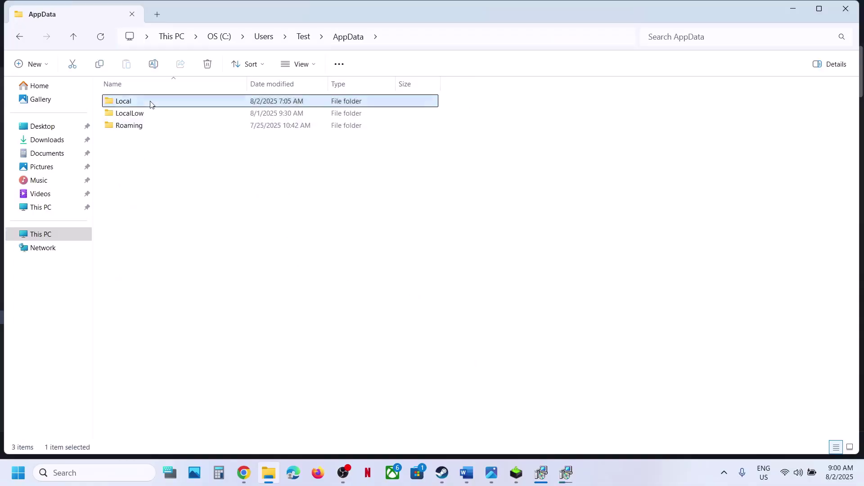
double_click(151, 104)
click(139, 152)
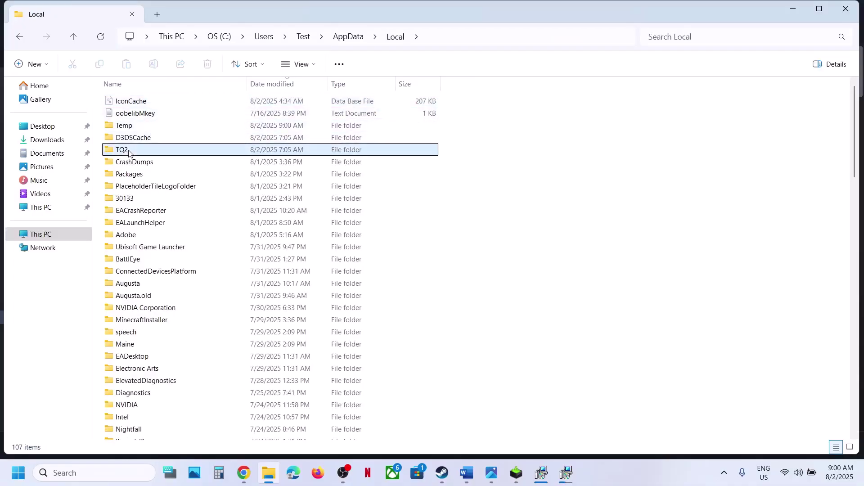
double_click(141, 153)
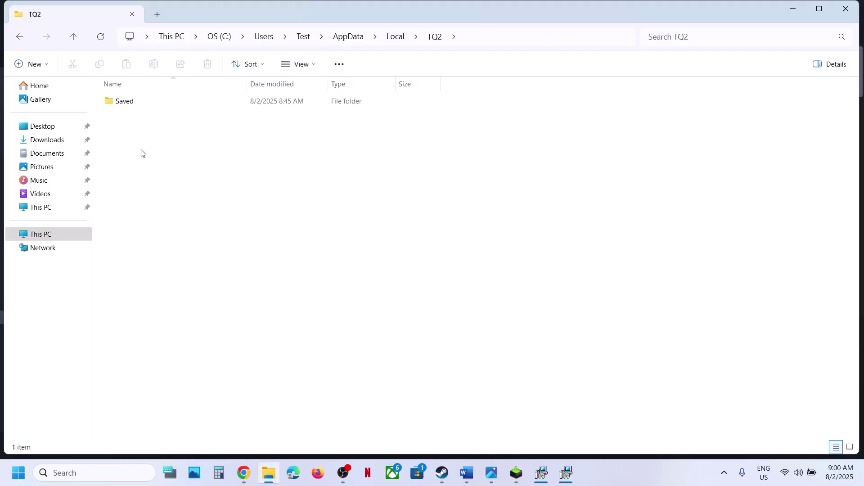
click(149, 103)
double_click(150, 104)
Copy the Config folder and paste a backup onto the desktop
click(138, 106)
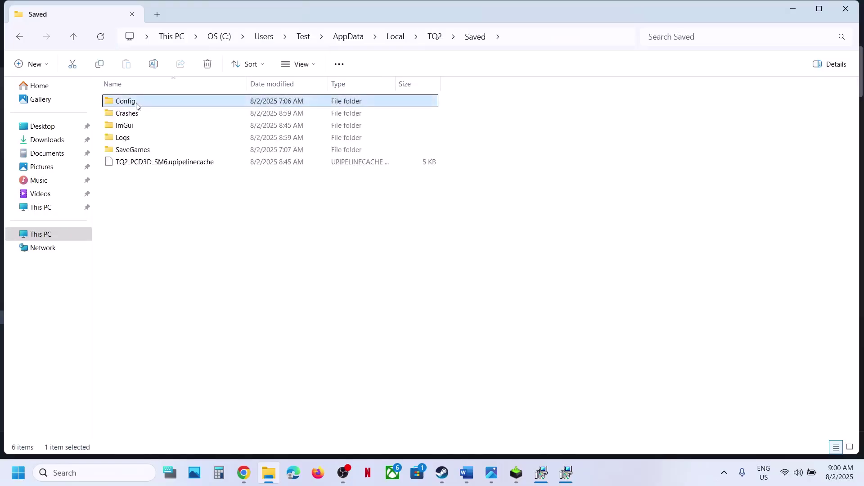
right_click(151, 106)
click(185, 125)
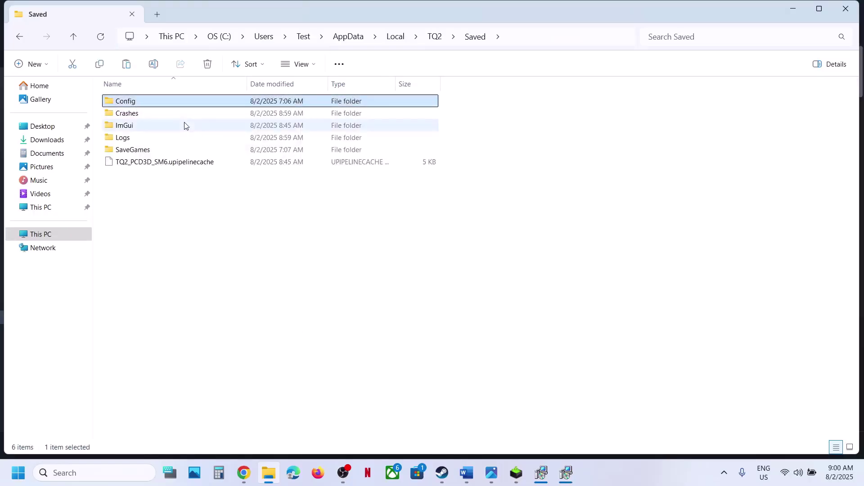
key(super+d)
key(ctrl+v)
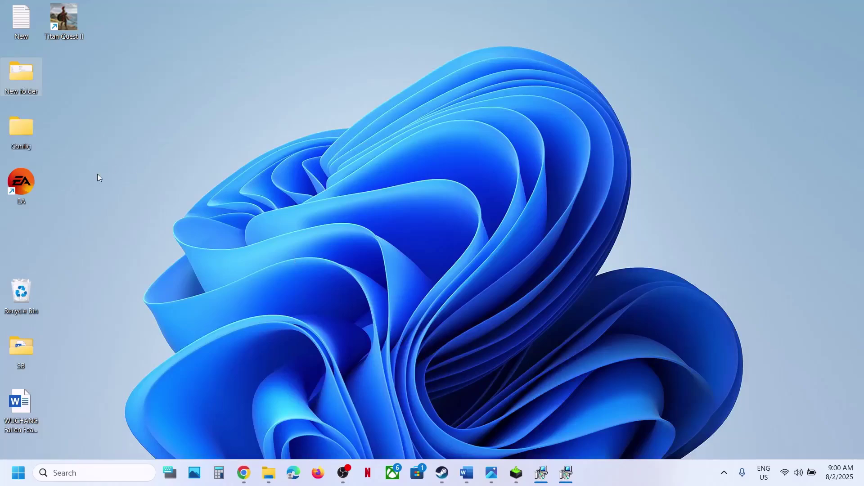
drag(27, 144, 455, 253)
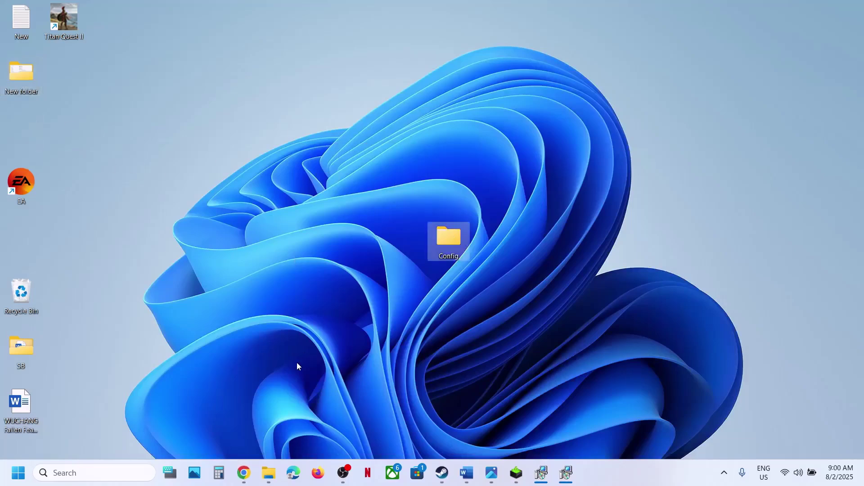
click(263, 481)
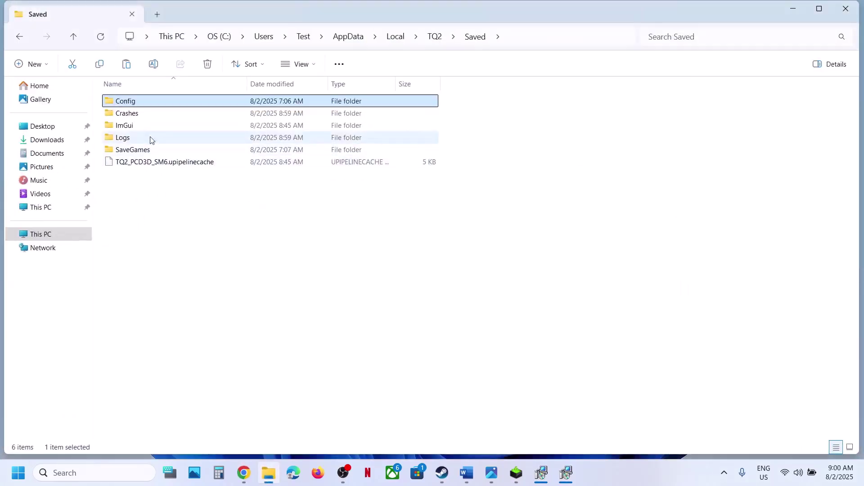
Rename the original Config folder to Config.old
right_click(137, 106)
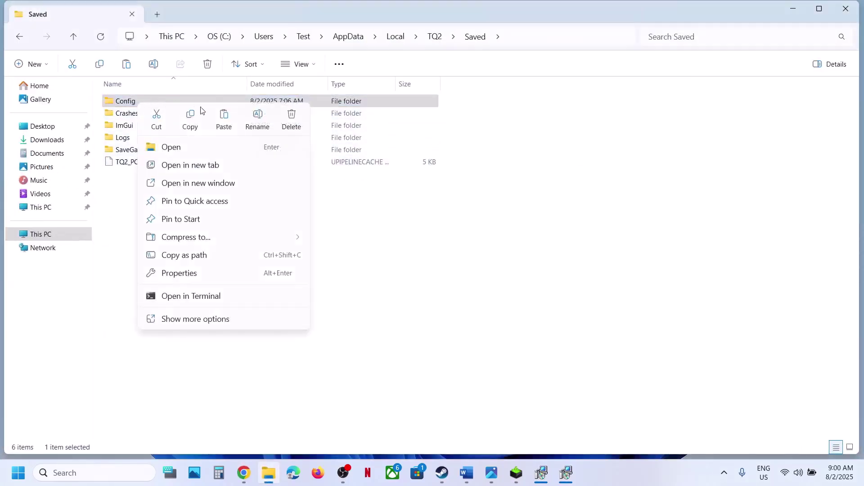
click(264, 118)
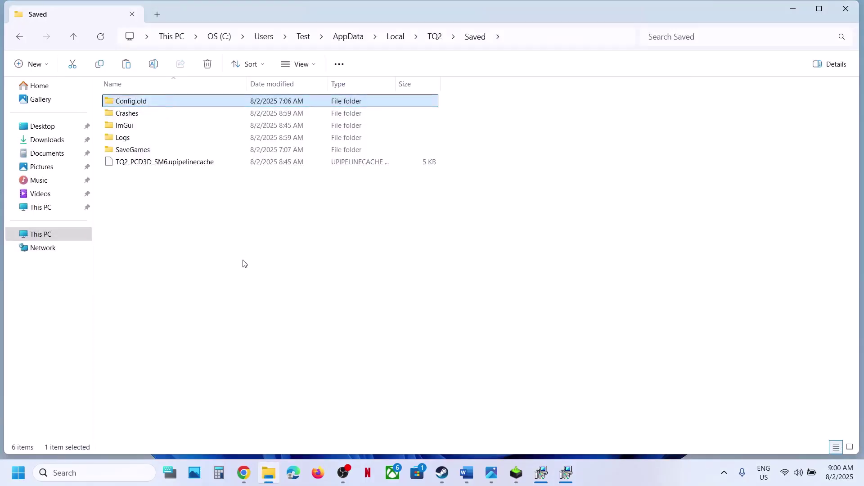
click(515, 415)
click(443, 475)
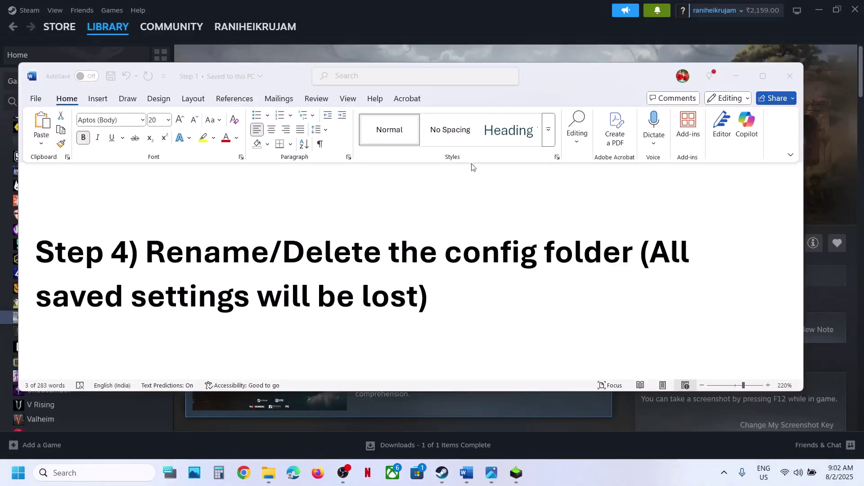
Maximize the Word guide at Step 5 and select the NVIDIA driver download link
scroll(420, 283, down, 5)
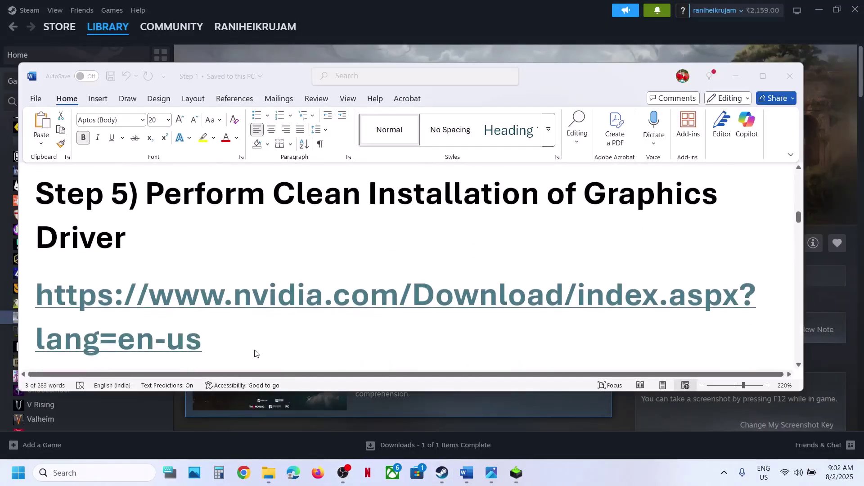
click(763, 76)
scroll(428, 266, up, 2)
click(237, 293)
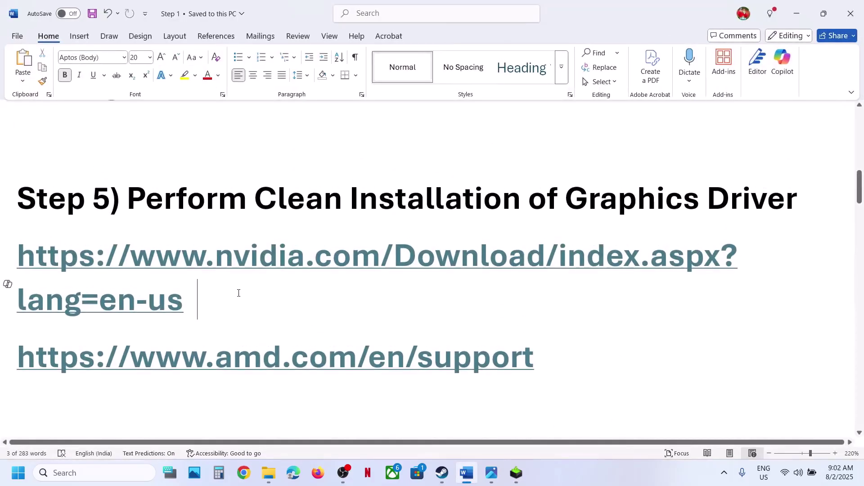
drag(222, 293, 60, 273)
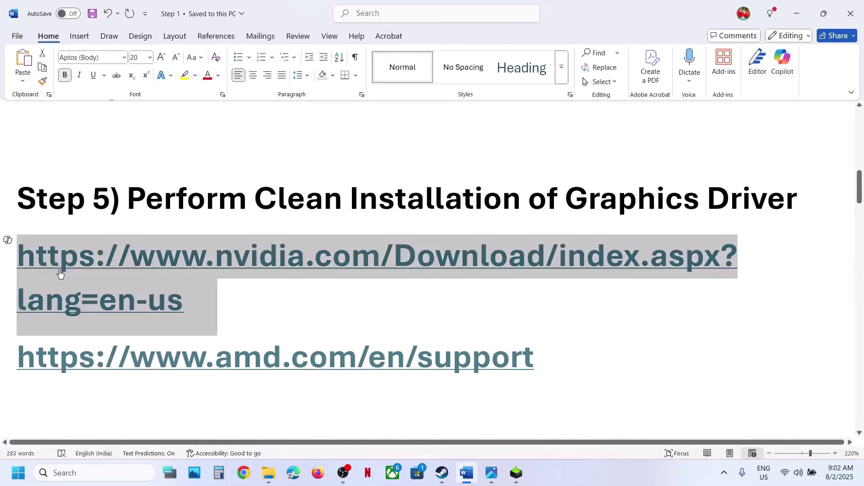
click(244, 473)
Load the NVIDIA drivers page and find the RTX 3050 Laptop GPU driver, version 580.88
key(ctrl+v)
key(Return)
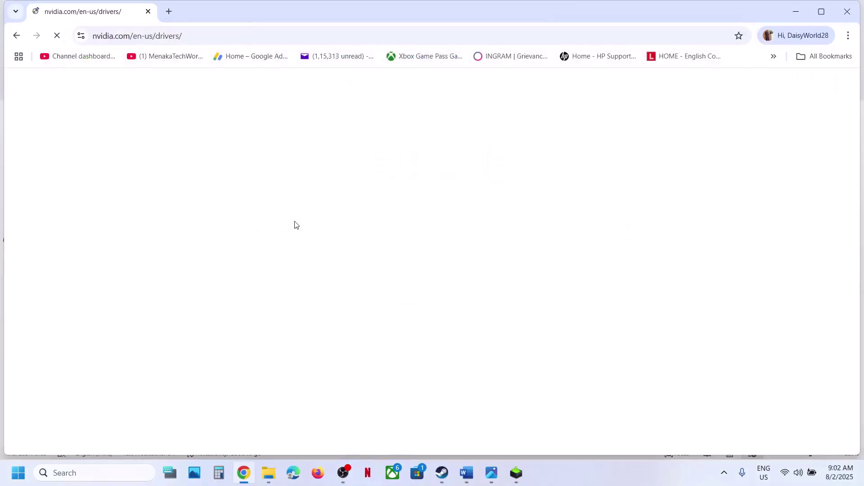
scroll(228, 347, down, 4)
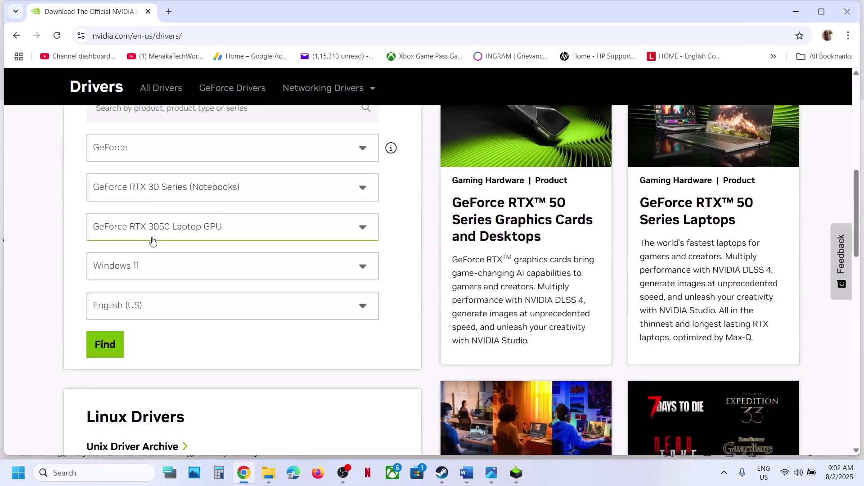
click(115, 344)
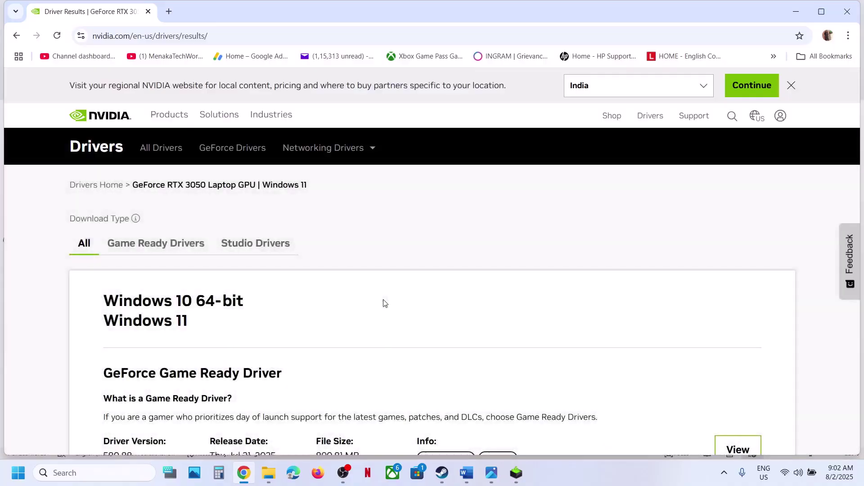
scroll(382, 302, down, 5)
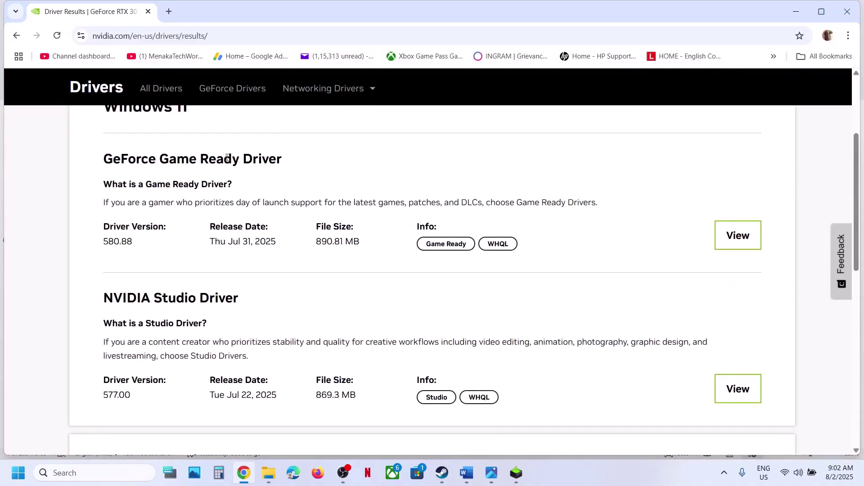
drag(105, 241, 138, 244)
Download Game Ready Driver 580.88 and check the download's progress
click(731, 238)
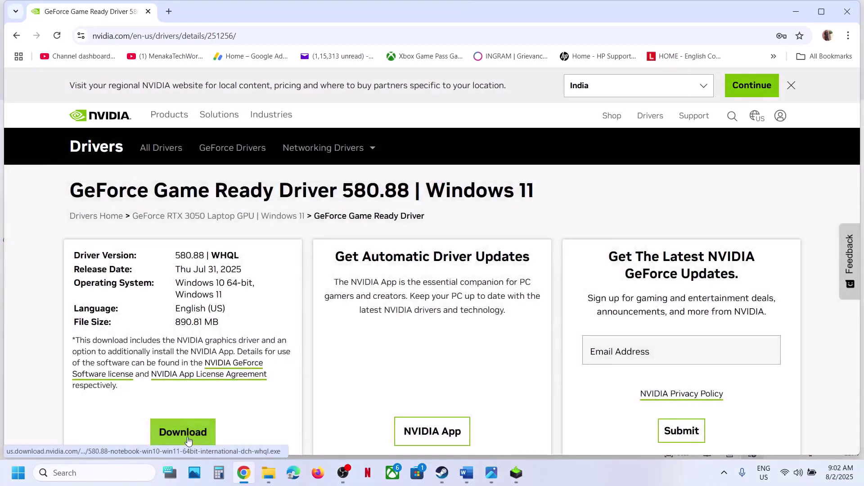
click(188, 441)
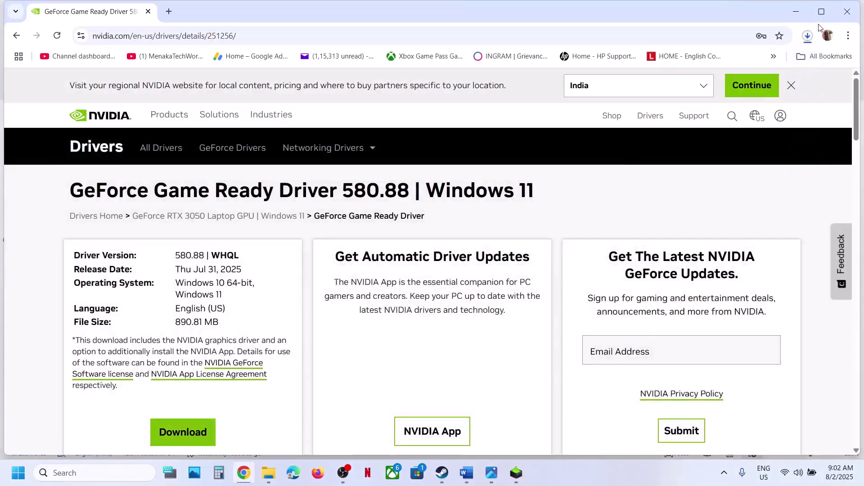
click(808, 36)
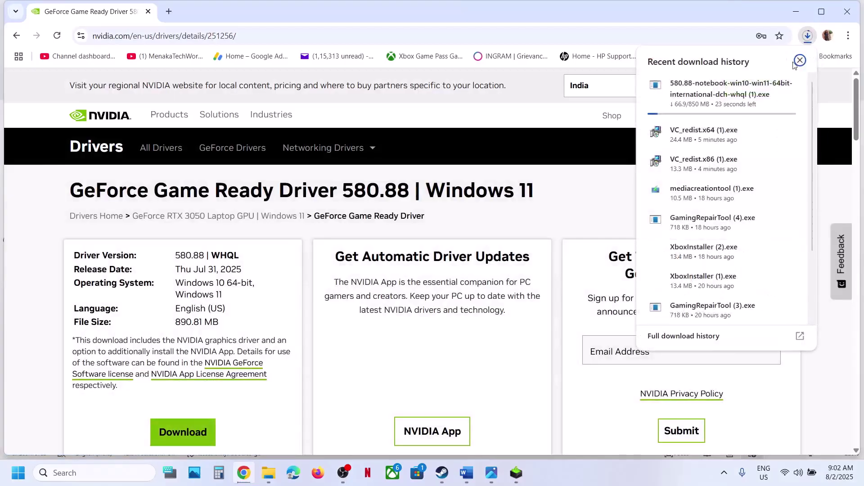
click(570, 377)
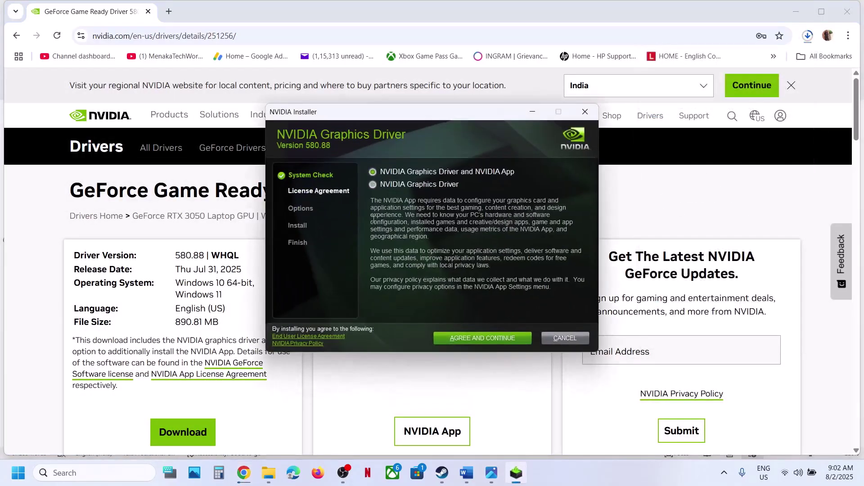
Accept the NVIDIA licence and choose a custom clean installation of driver 580.88
click(482, 338)
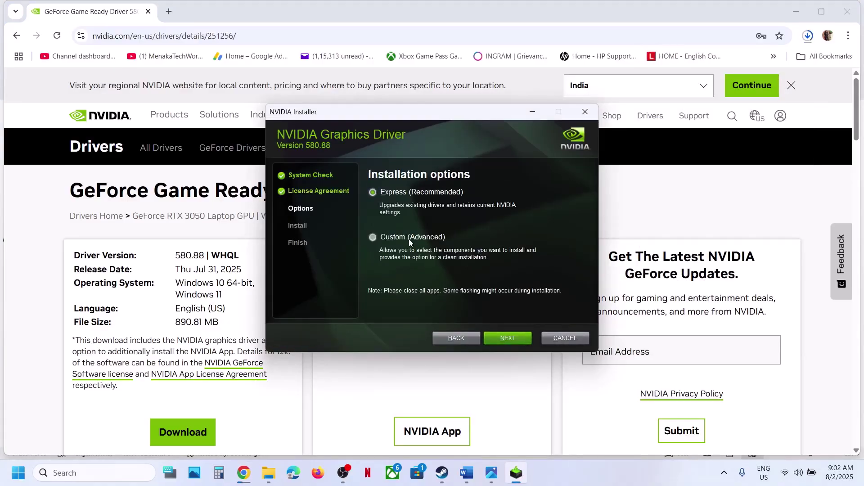
click(504, 339)
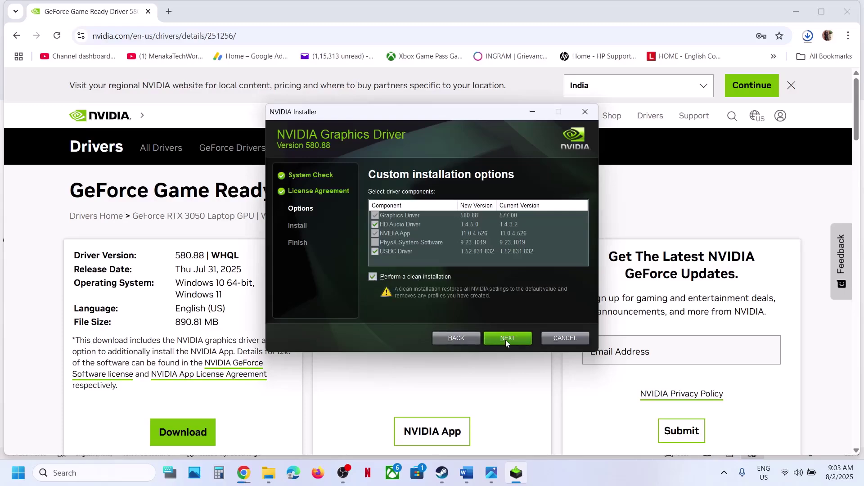
click(423, 379)
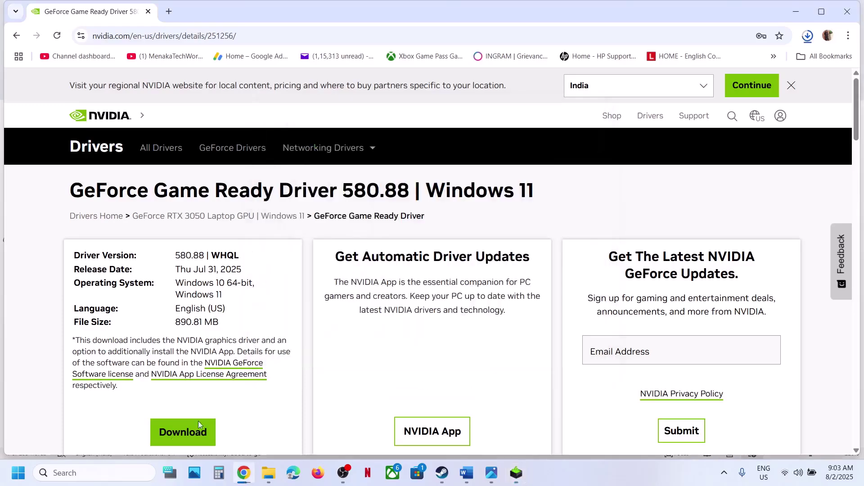
click(18, 473)
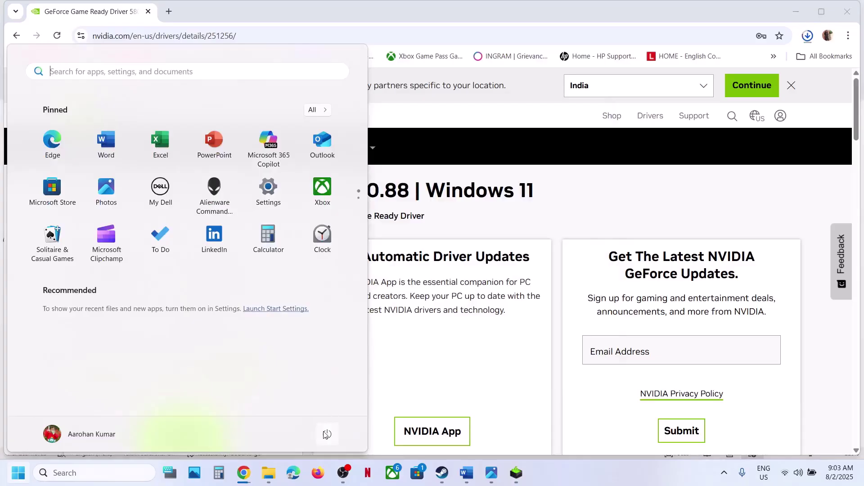
Dismiss the power options and return to the Step 1 Word guide's AMD support link
click(327, 434)
click(441, 473)
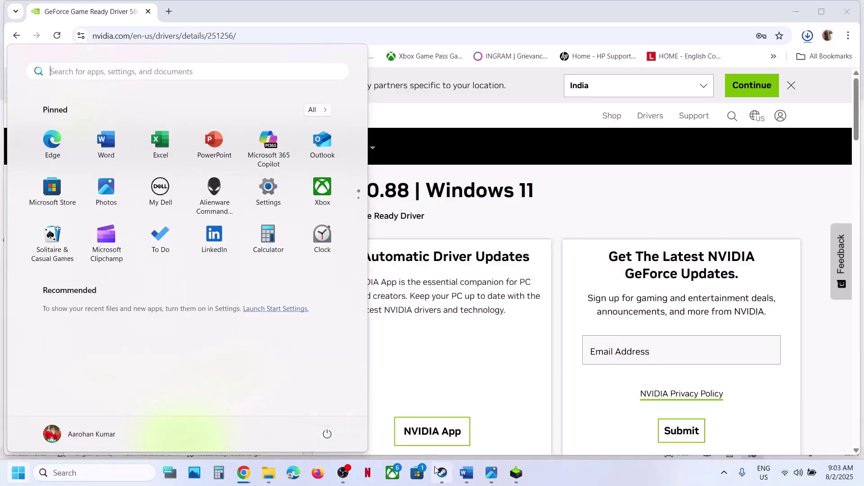
click(442, 472)
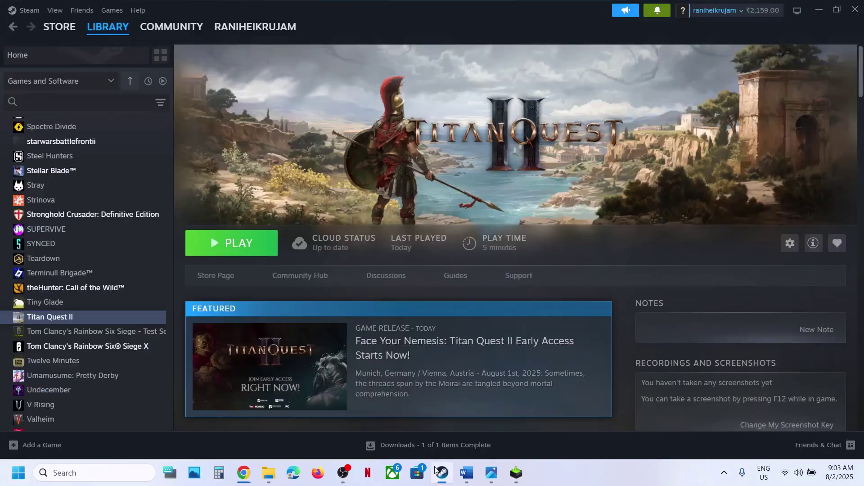
click(474, 479)
scroll(353, 320, down, 5)
scroll(352, 319, up, 3)
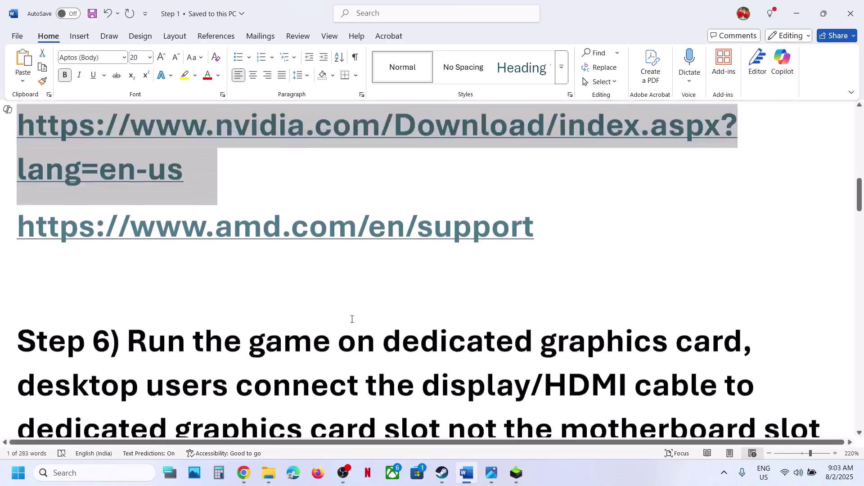
click(559, 291)
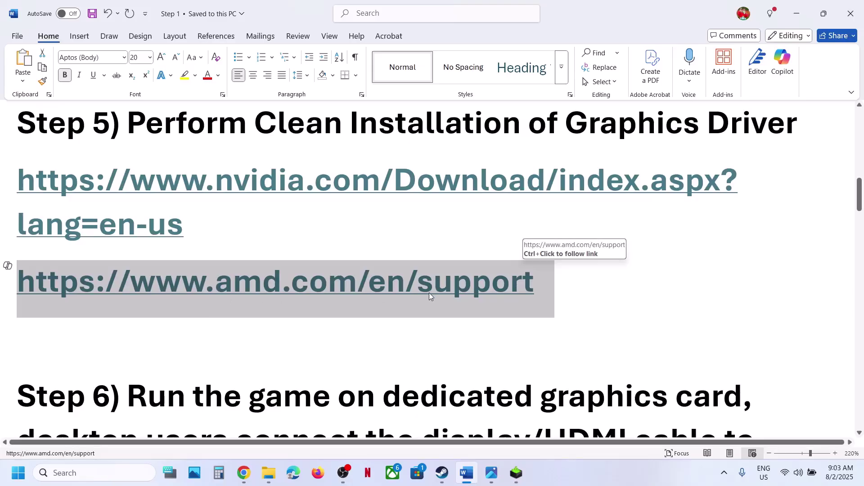
Select 'graphics' in Step 6 and search Windows for graphics settings
scroll(371, 312, down, 3)
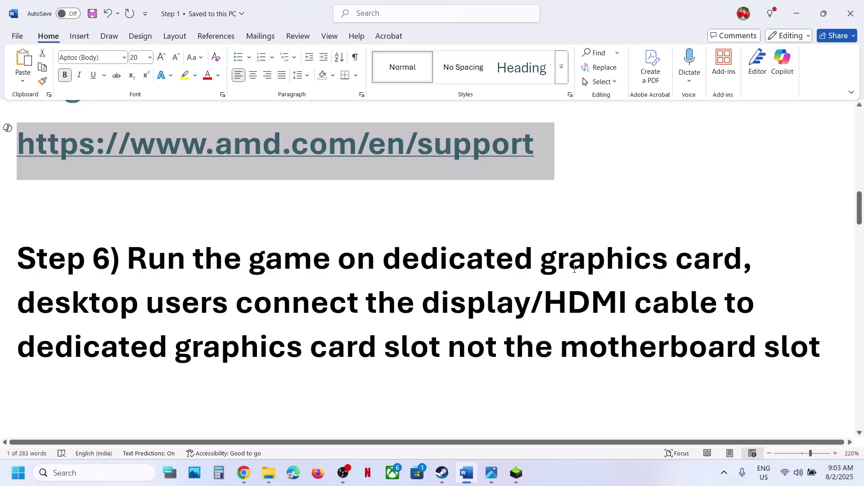
double_click(574, 269)
key(ctrl+c)
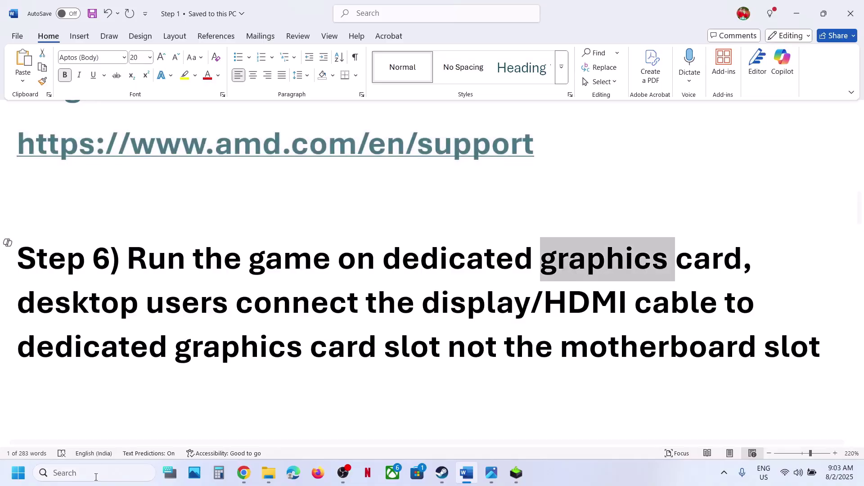
click(95, 474)
key(ctrl+v)
Add TQ2-Win64-Shipping from Titan Quest II\TQ2\Binaries\Win64 as a custom graphics desktop app
click(136, 122)
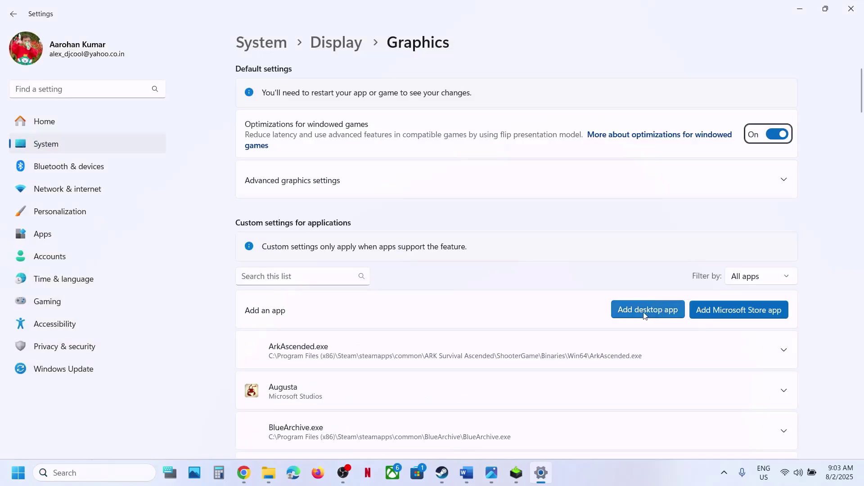
click(645, 314)
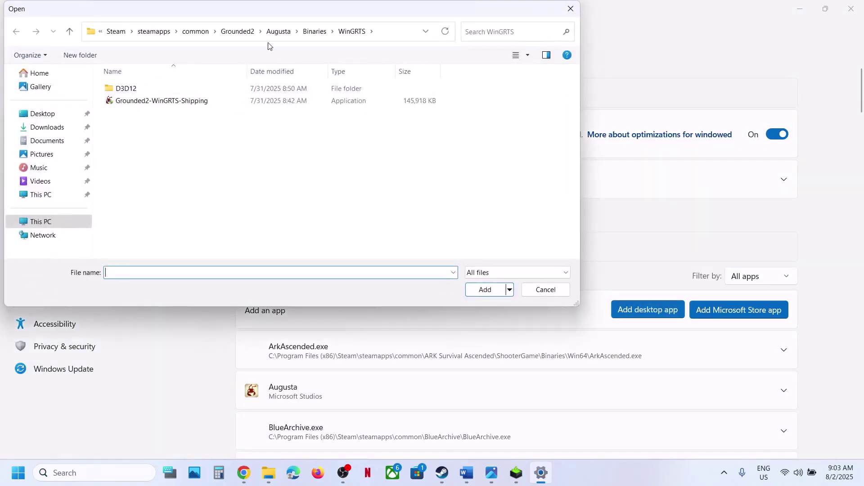
click(194, 33)
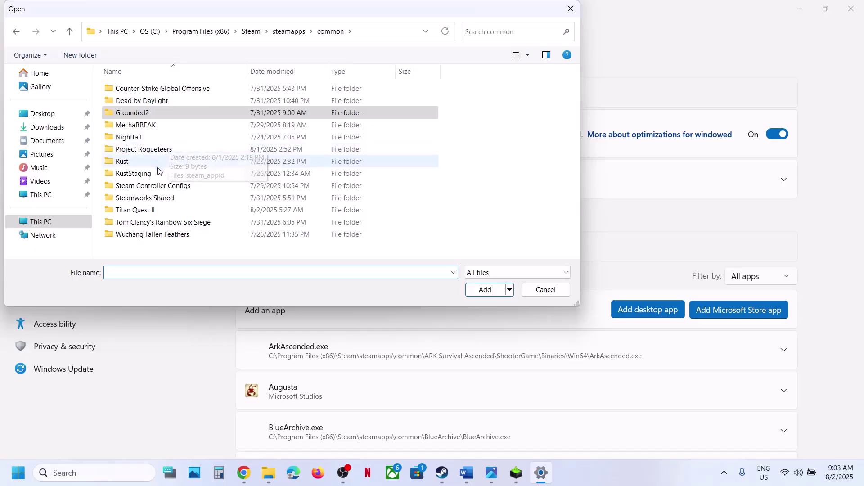
click(146, 215)
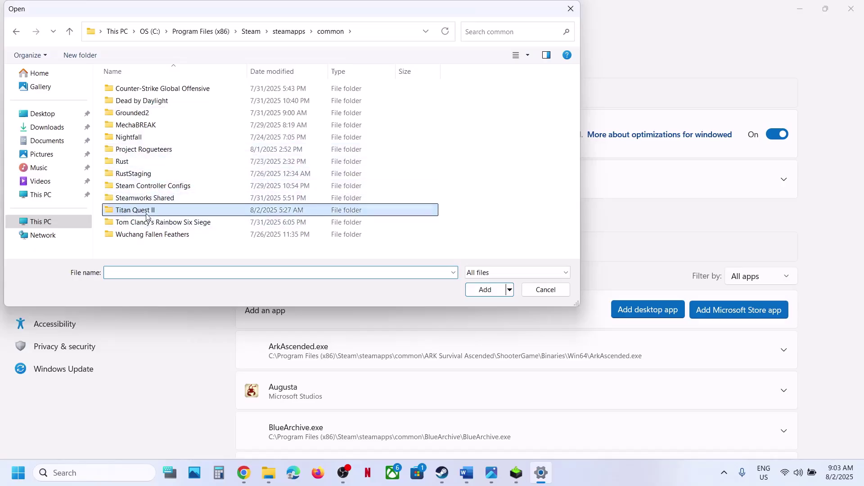
double_click(147, 216)
click(397, 31)
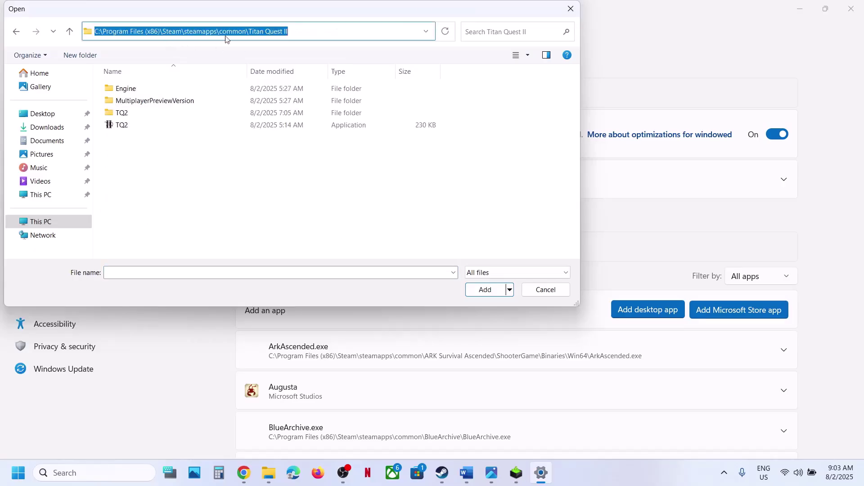
click(122, 135)
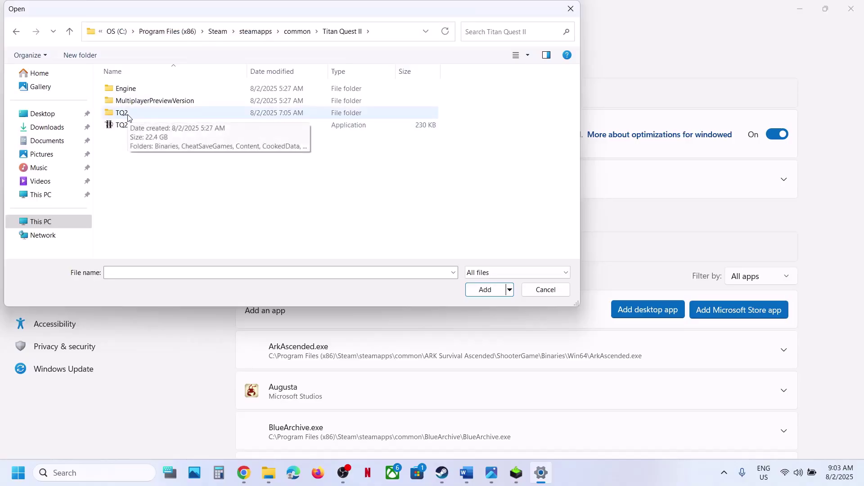
double_click(127, 116)
double_click(130, 89)
double_click(130, 89)
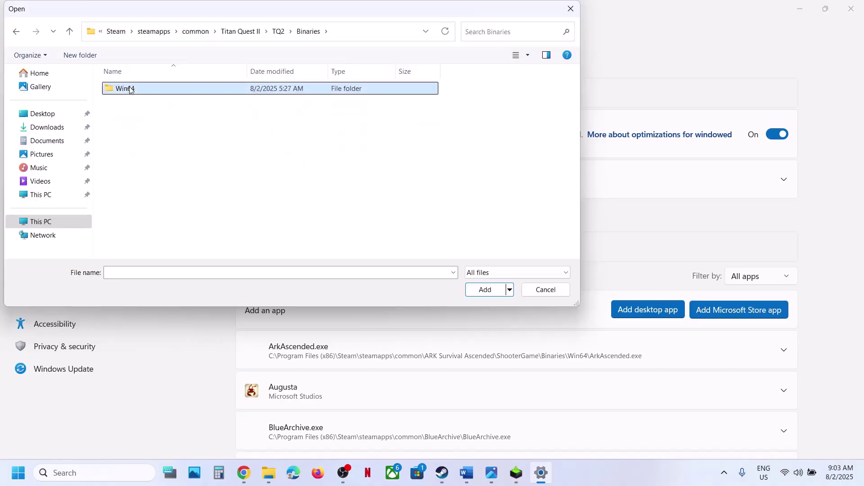
click(137, 100)
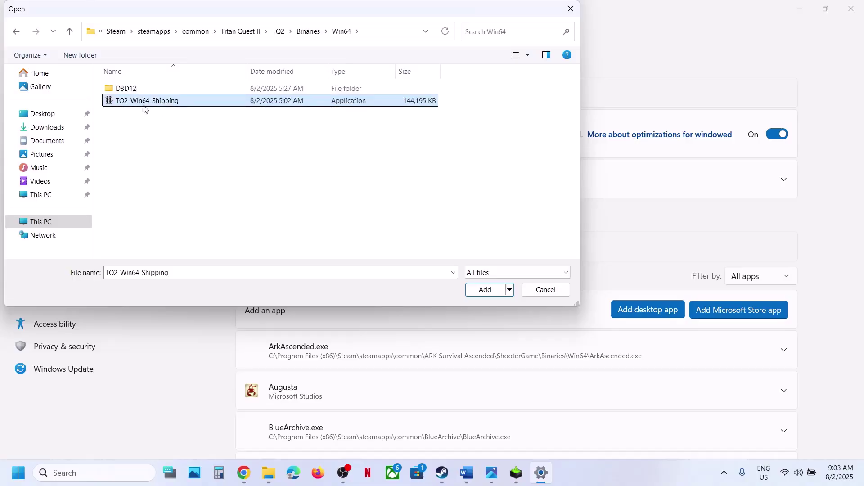
click(481, 289)
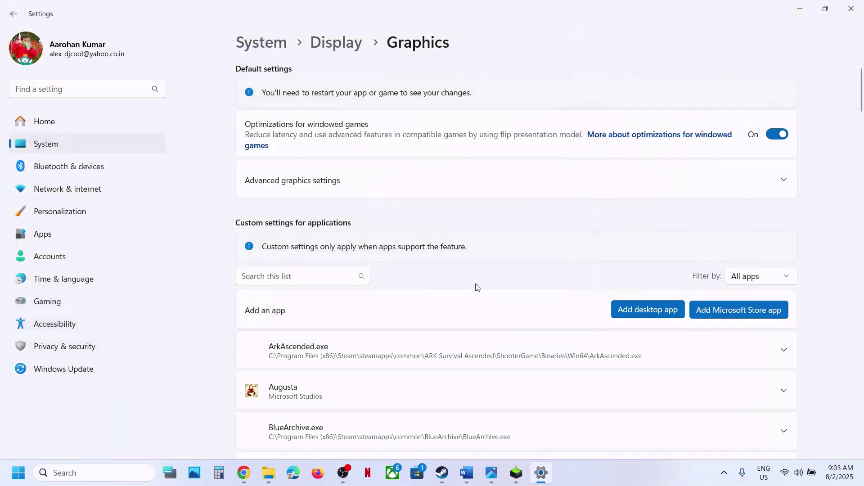
Set Titan Quest 2's GPU preference to High Performance (NVIDIA RTX 3050) and close Settings
scroll(361, 354, down, 5)
scroll(361, 355, down, 13)
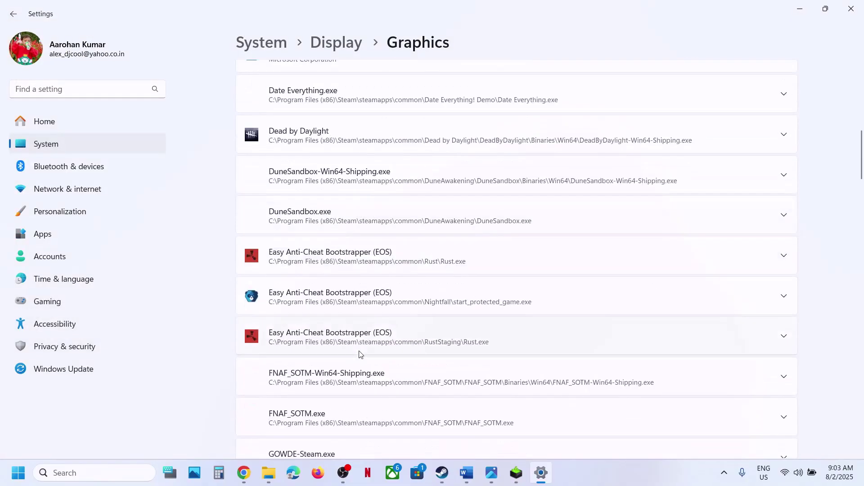
scroll(361, 354, down, 10)
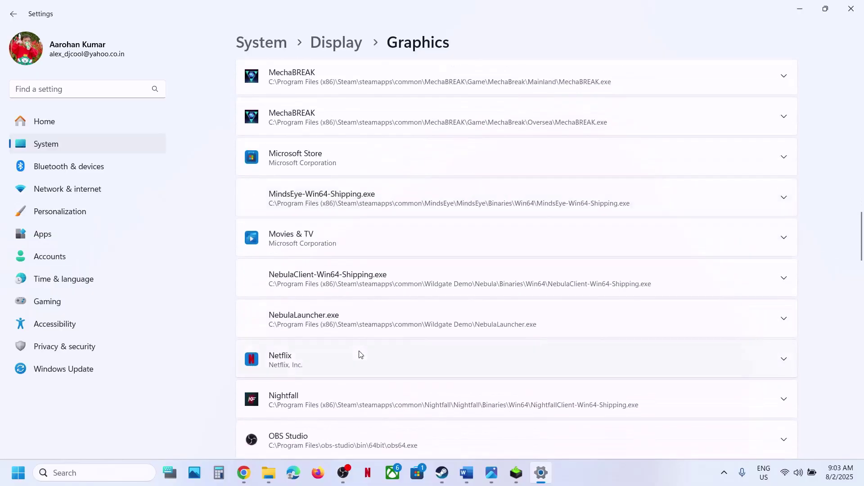
scroll(360, 354, down, 9)
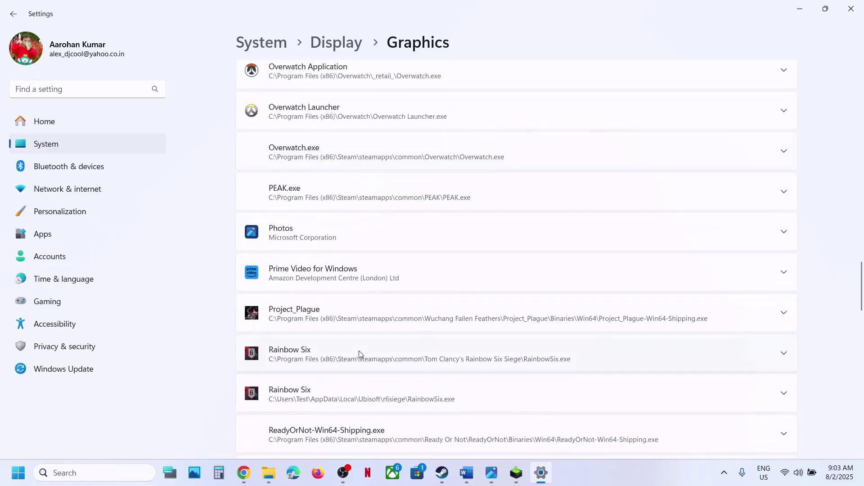
scroll(359, 354, down, 9)
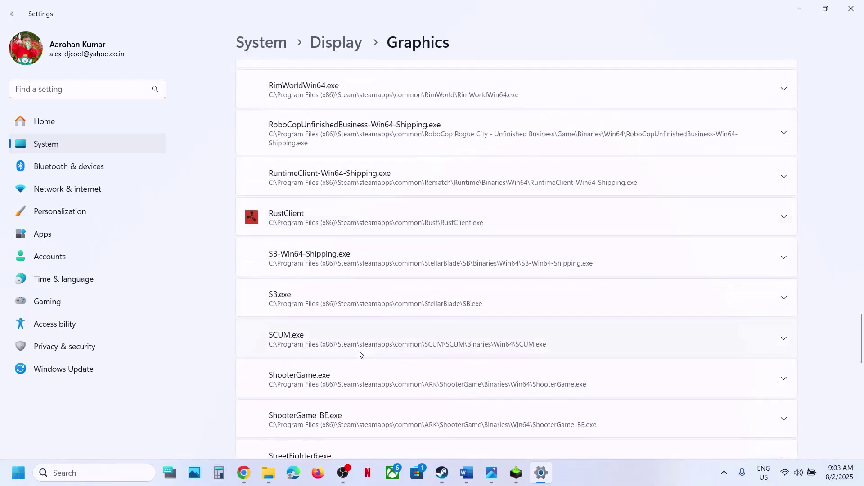
click(300, 322)
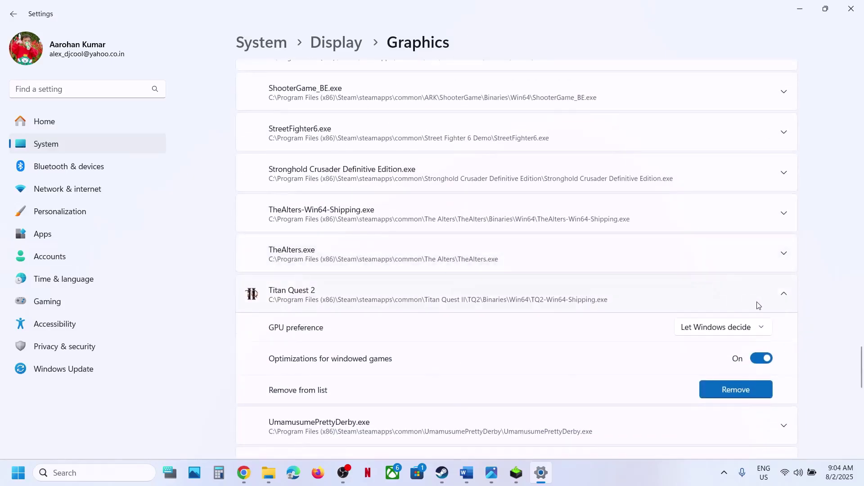
click(740, 334)
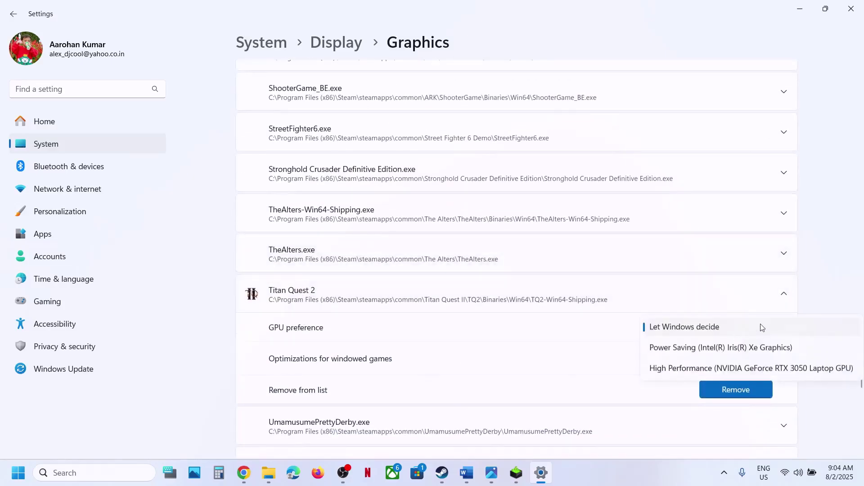
click(728, 370)
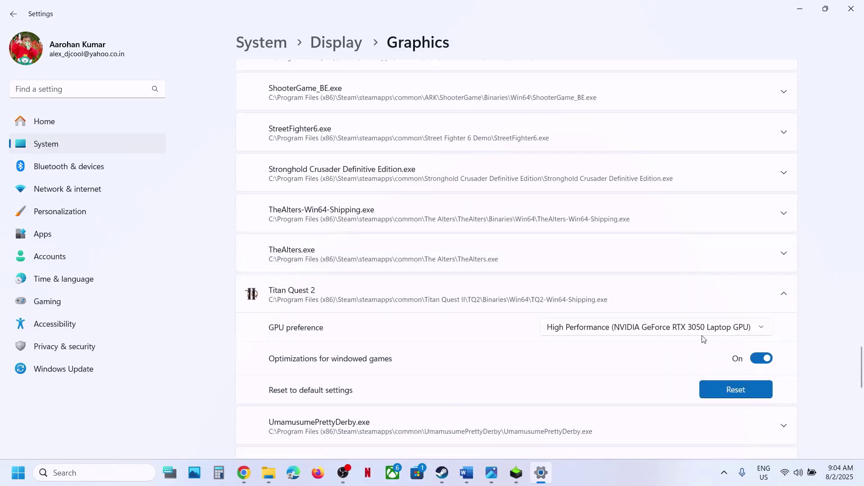
click(856, 16)
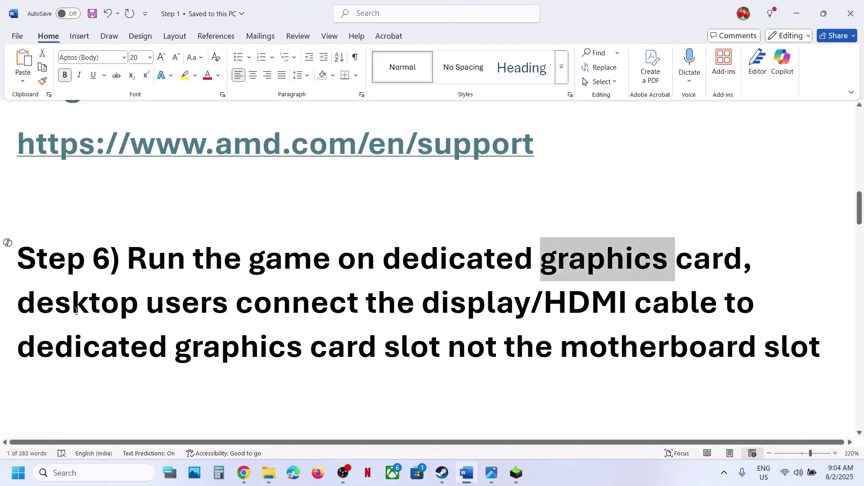
drag(40, 307, 294, 350)
key(super+x)
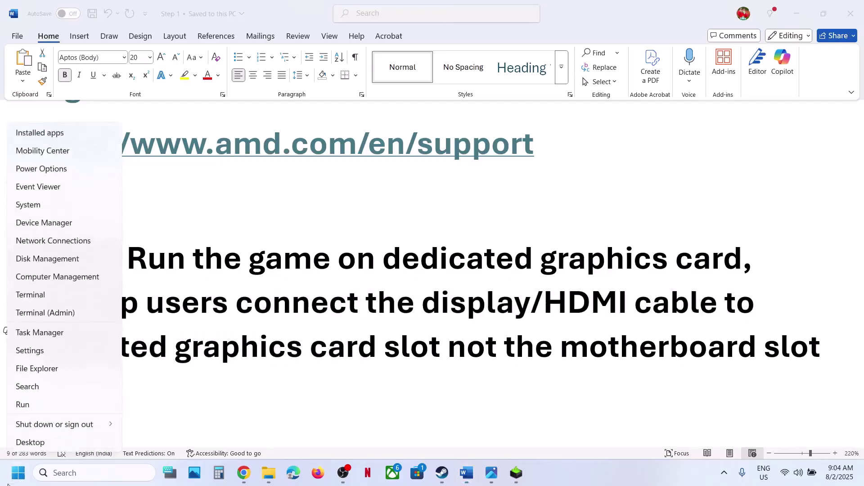
click(45, 223)
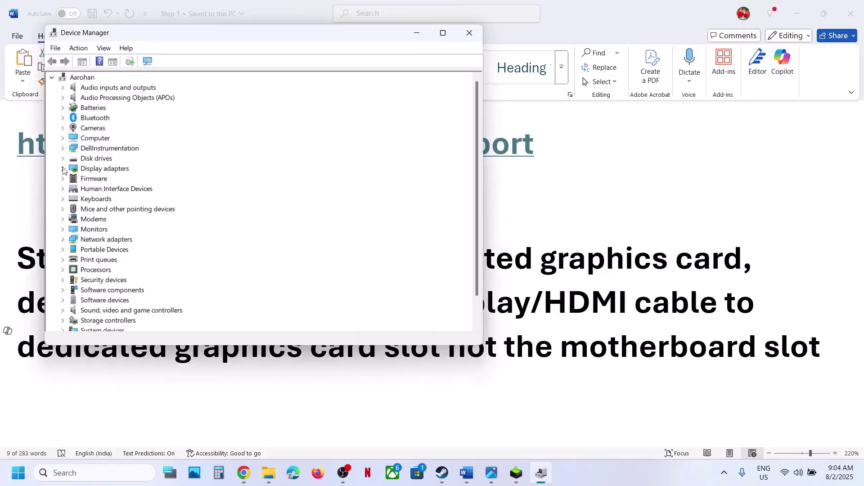
click(63, 169)
click(117, 180)
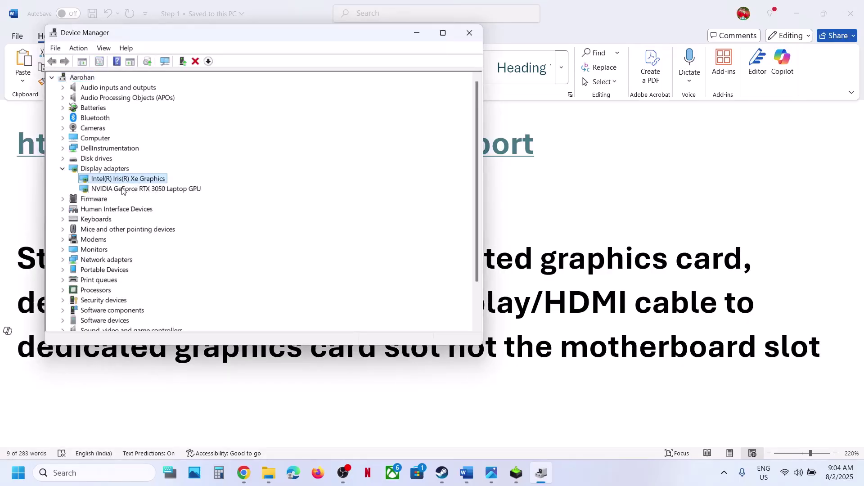
click(122, 190)
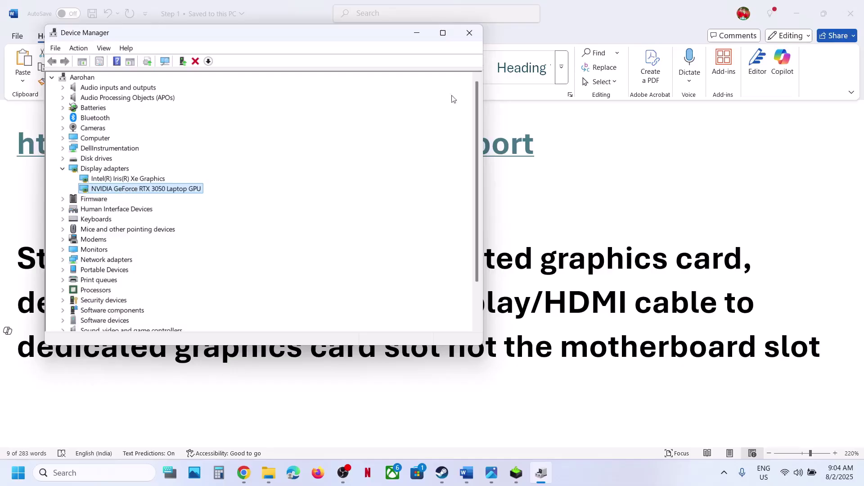
click(469, 33)
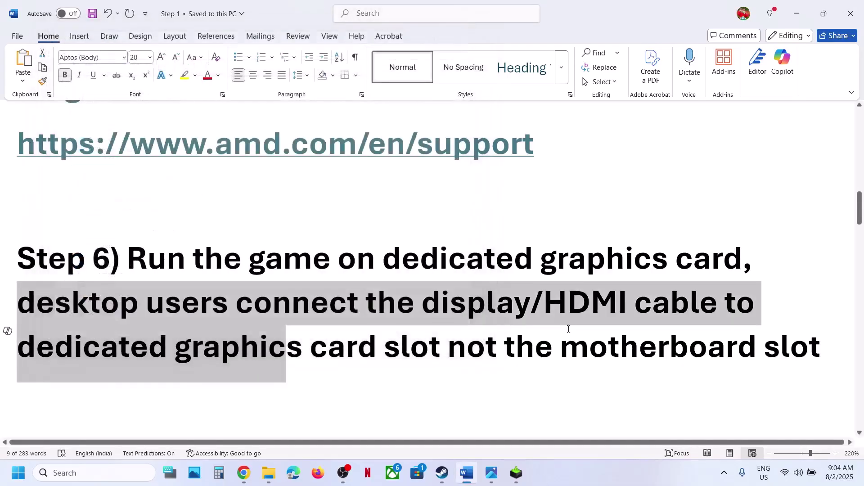
Highlight Step 7's run-as-administrator instruction in the guide, then switch to Steam
click(507, 341)
drag(505, 346, 764, 346)
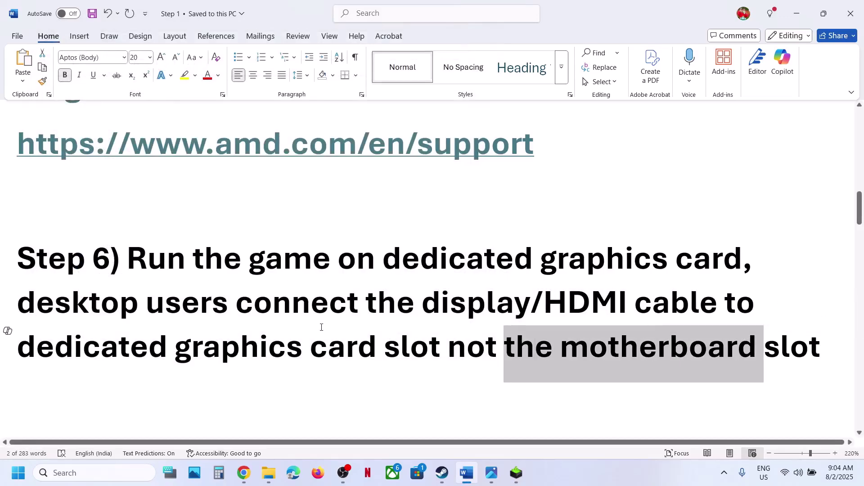
scroll(322, 327, down, 5)
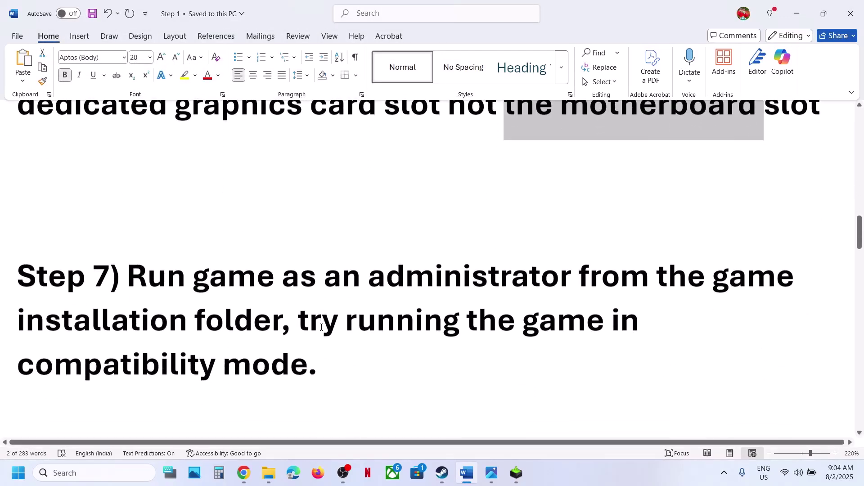
drag(155, 278, 284, 320)
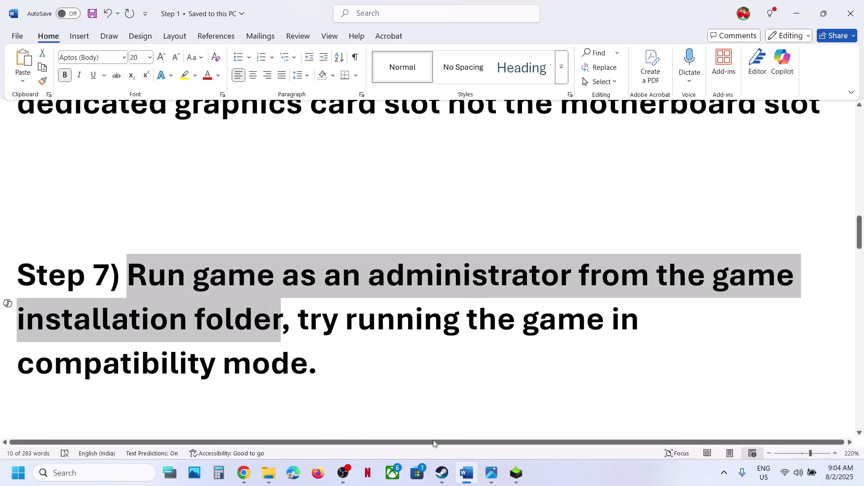
click(442, 473)
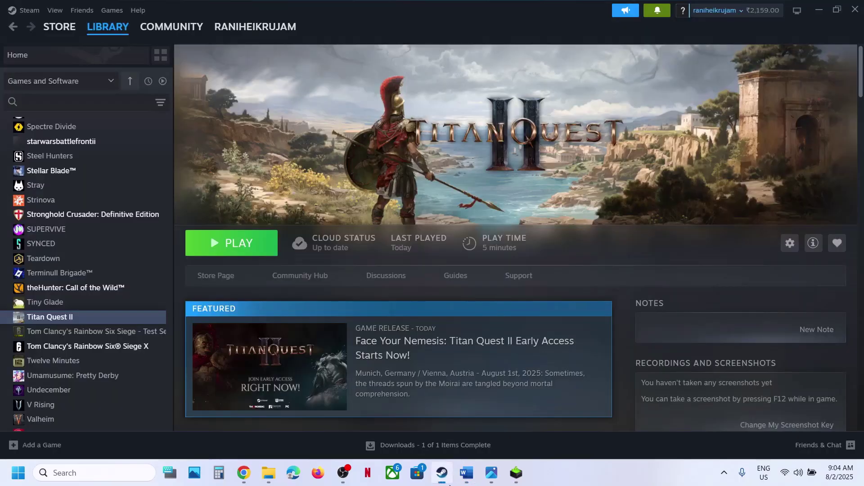
Browse Titan Quest II's local files from Steam and open TQ2\Binaries\Win64
right_click(80, 326)
mouse_move(113, 391)
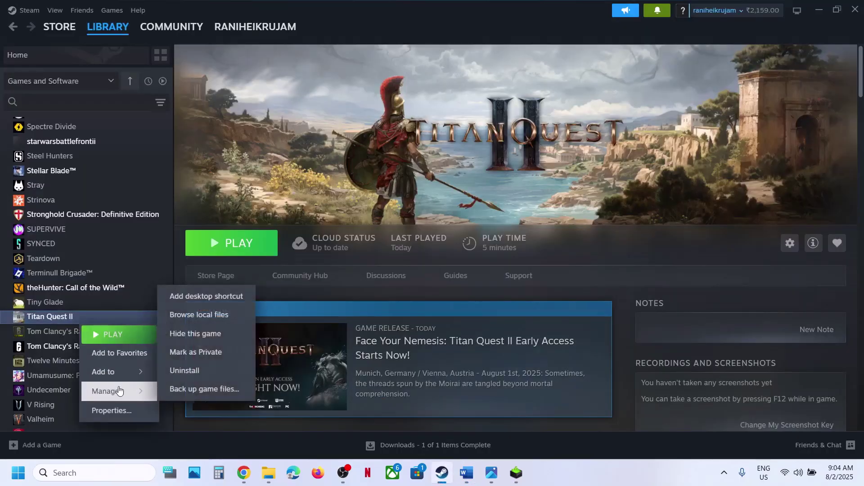
click(200, 314)
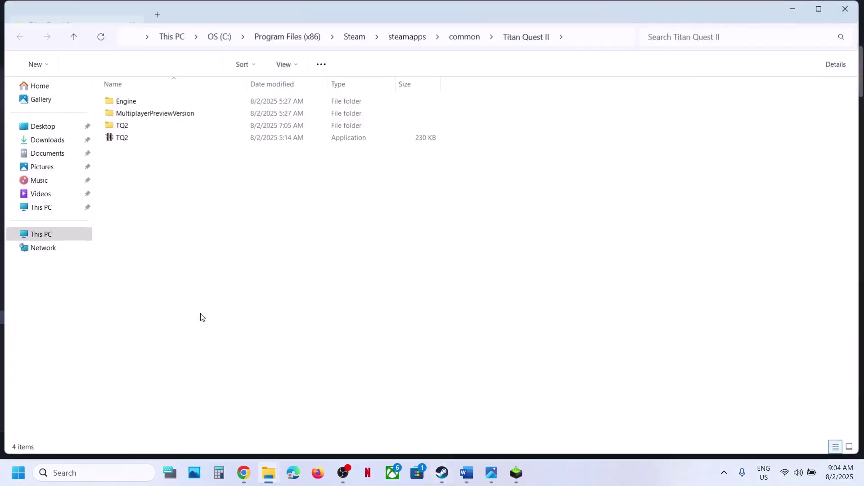
click(134, 137)
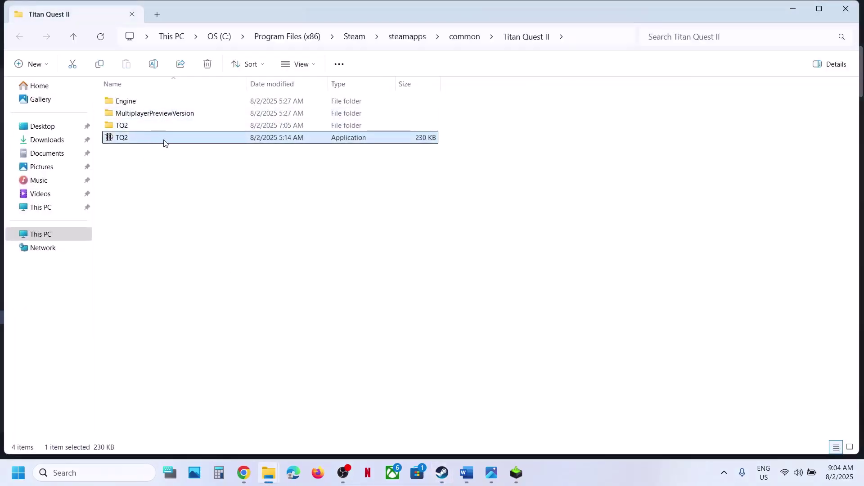
click(131, 126)
double_click(139, 130)
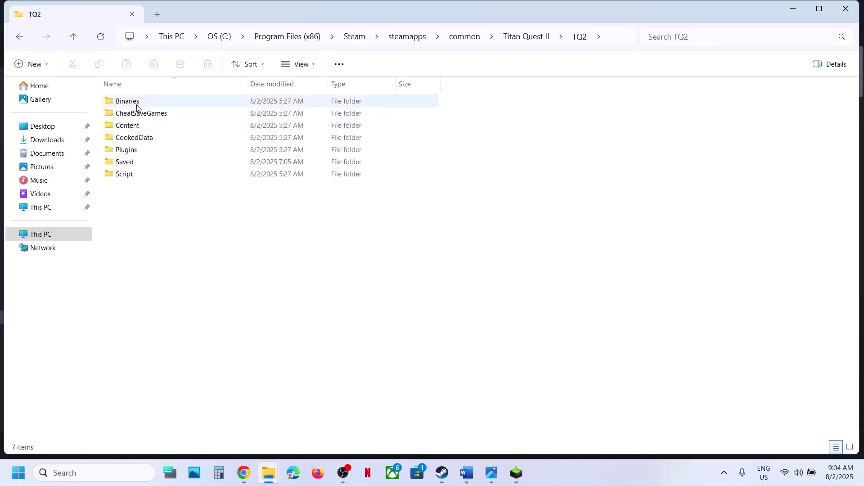
double_click(137, 104)
double_click(137, 105)
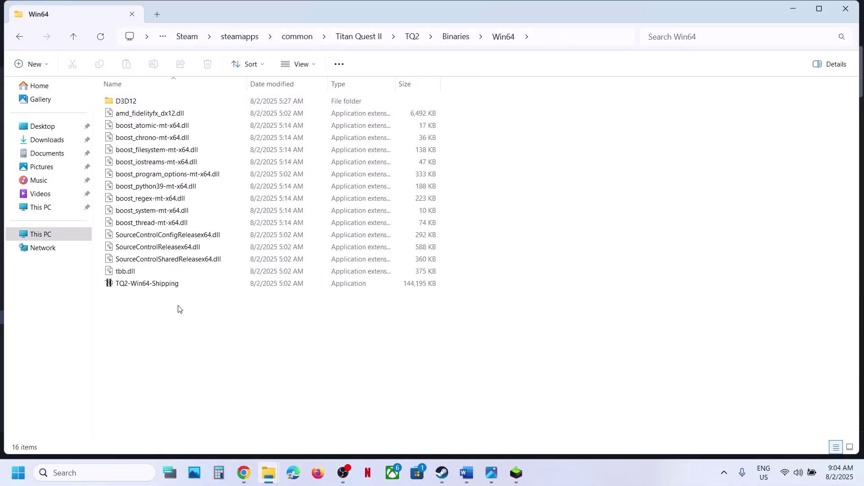
Tick Run this program as an administrator in TQ2-Win64-Shipping's Compatibility properties and apply
click(150, 286)
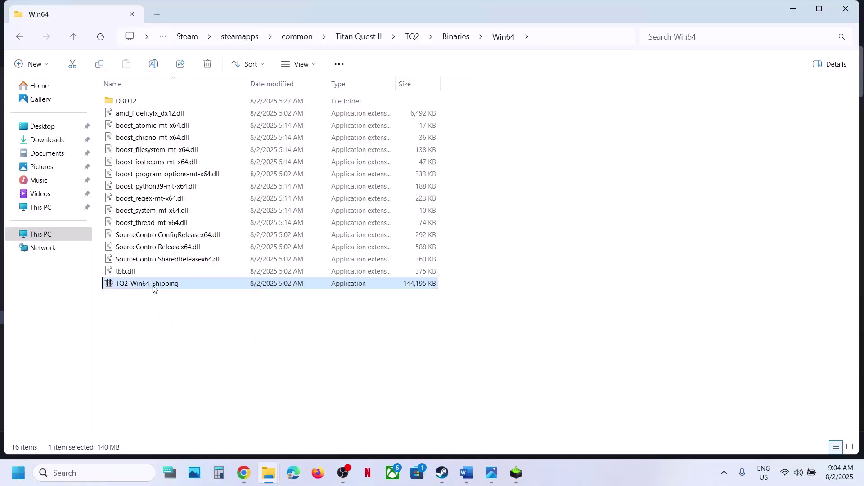
right_click(153, 288)
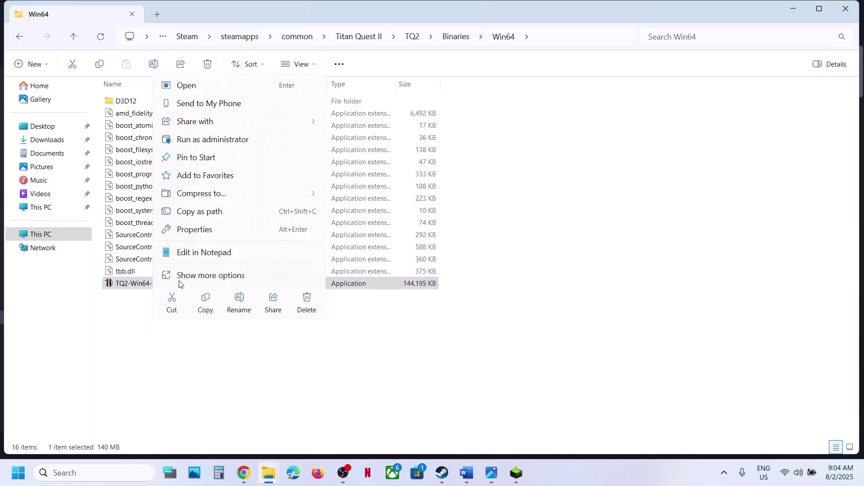
click(199, 229)
click(258, 179)
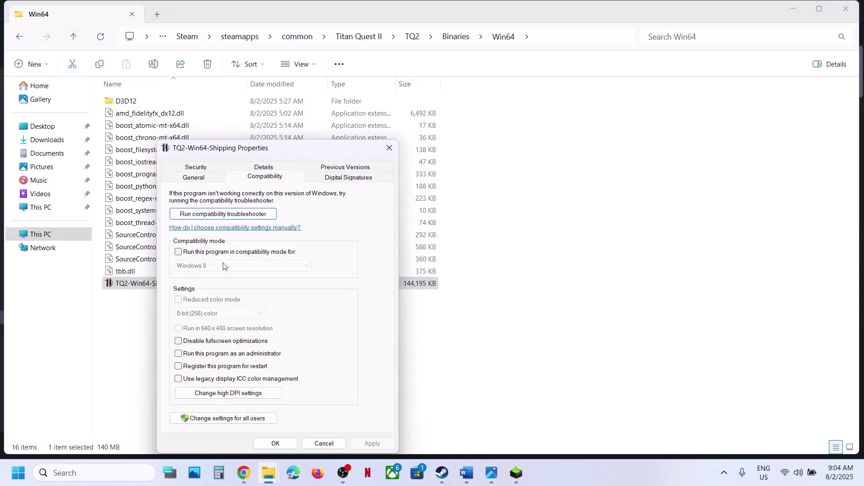
click(178, 354)
click(373, 443)
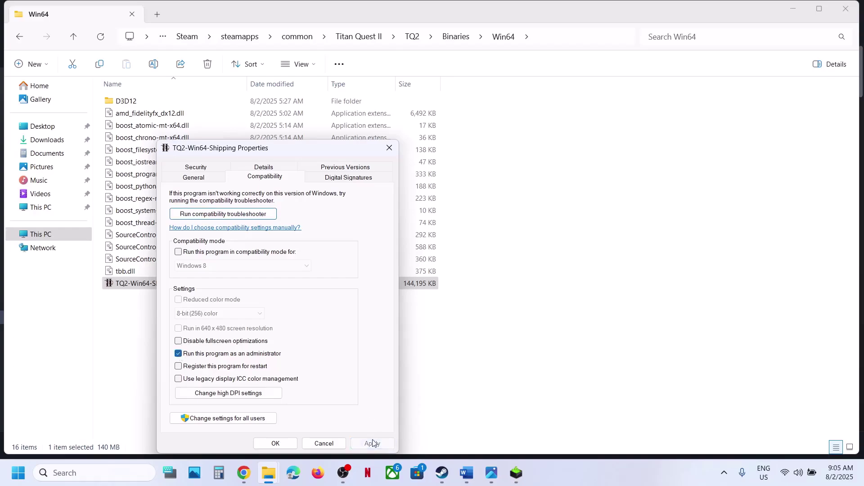
click(282, 444)
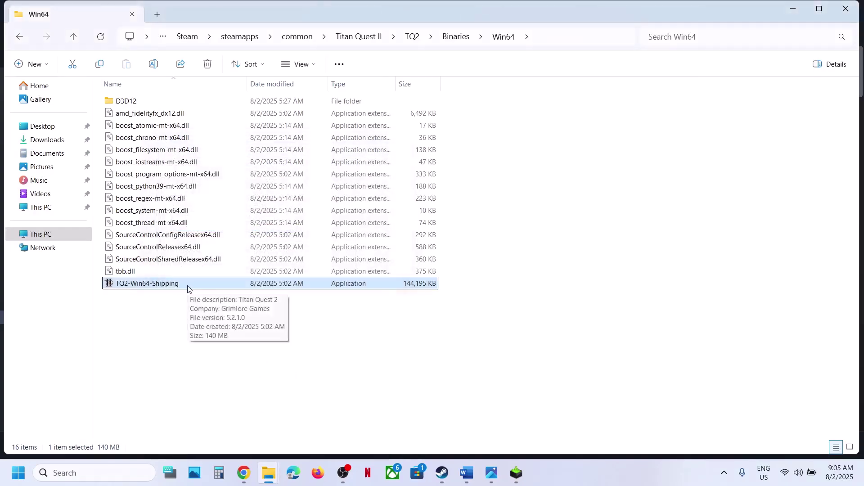
Set TQ2-Win64-Shipping's compatibility to Windows 7, change fullscreen optimizations, and apply
right_click(188, 284)
click(242, 237)
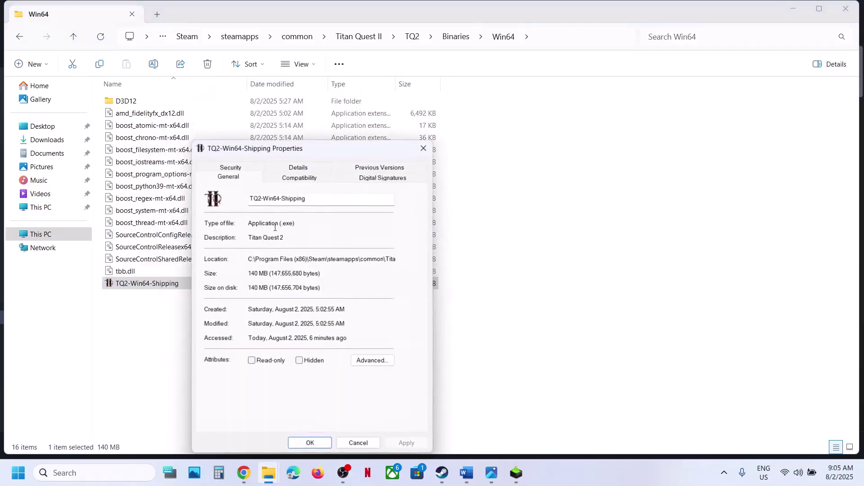
click(286, 183)
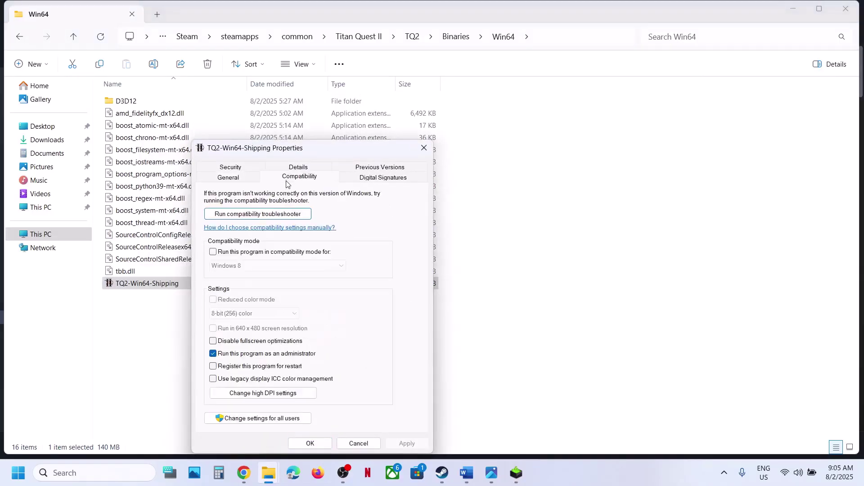
click(213, 252)
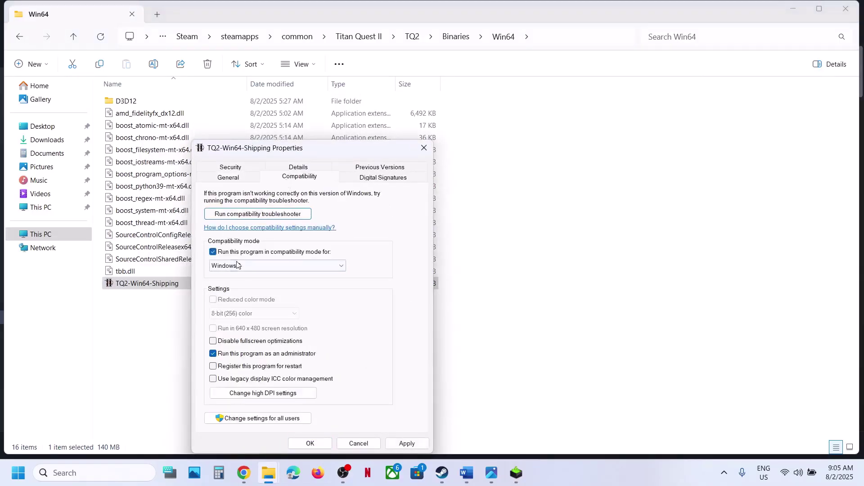
click(410, 443)
click(280, 271)
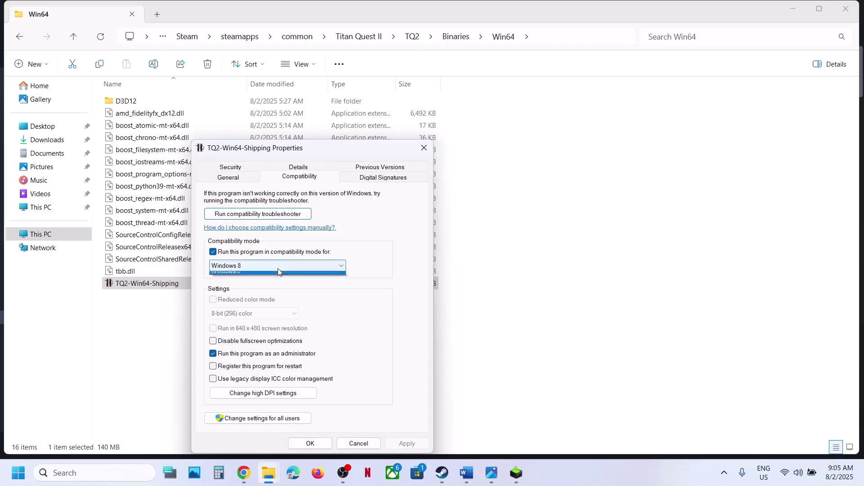
click(245, 298)
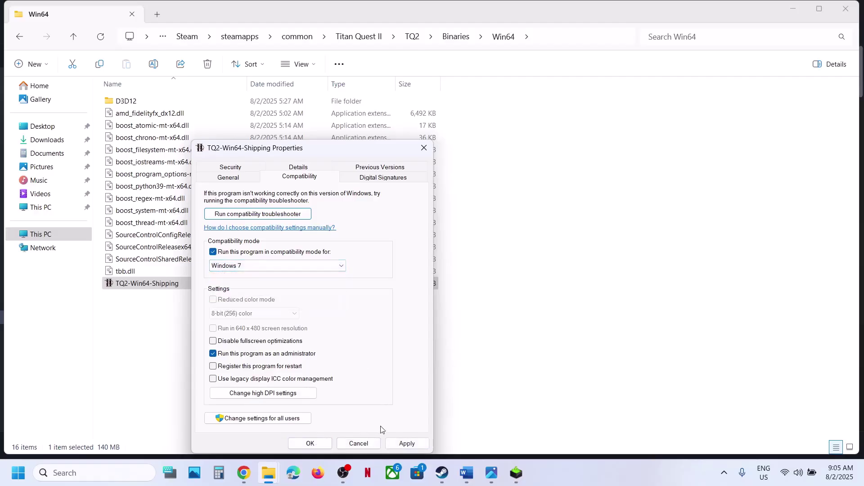
click(406, 443)
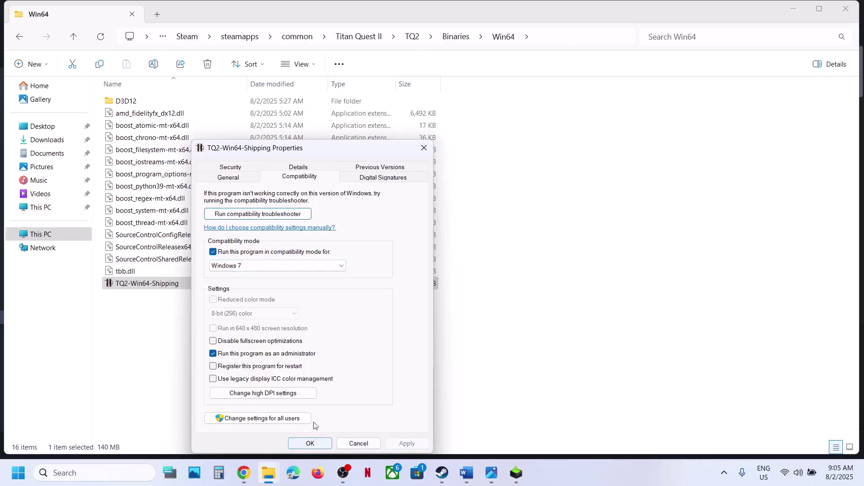
click(214, 342)
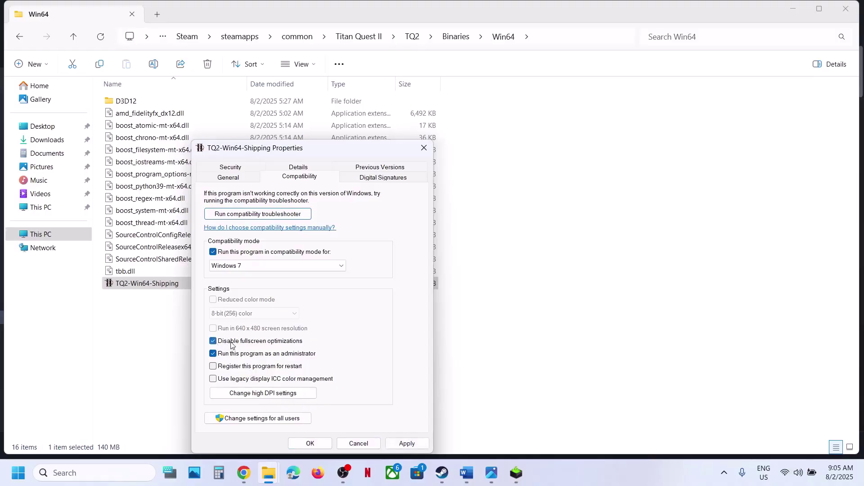
click(406, 443)
click(310, 444)
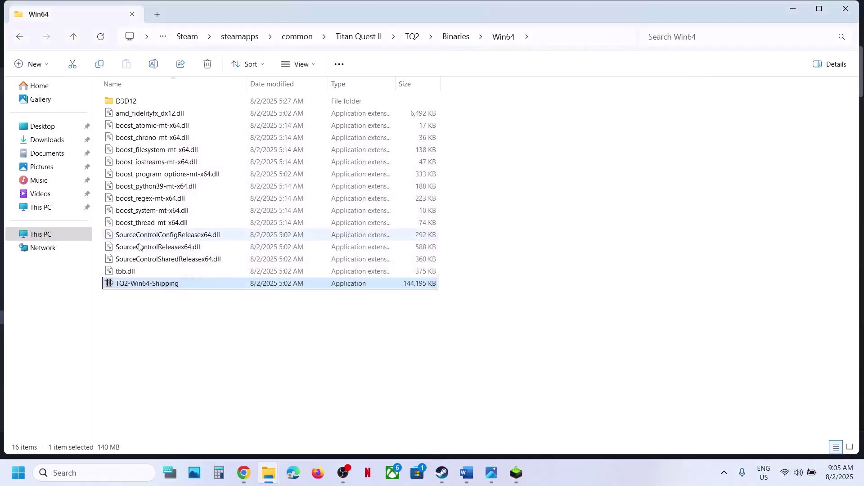
Clear compatibility mode in TQ2-Win64-Shipping's Compatibility properties, apply, and close
right_click(149, 283)
click(193, 226)
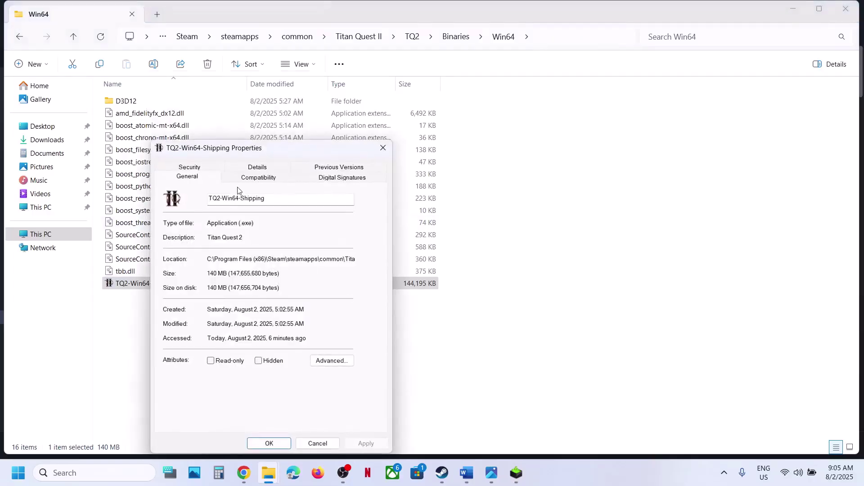
click(237, 178)
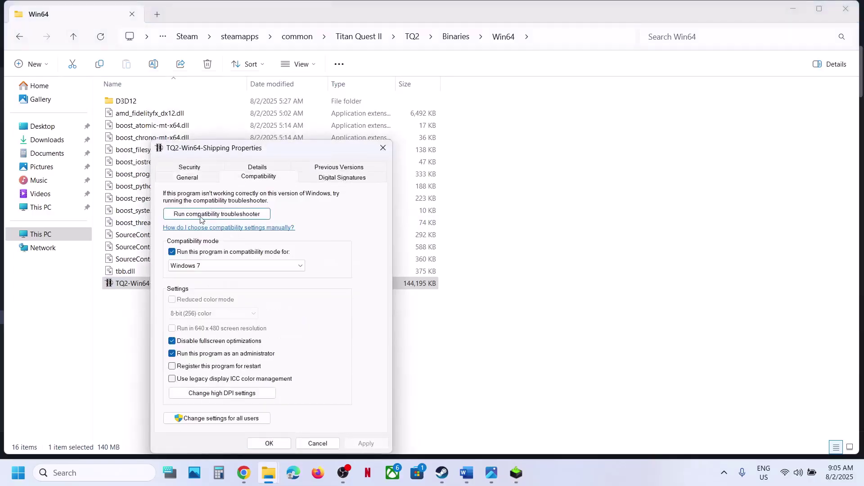
click(172, 252)
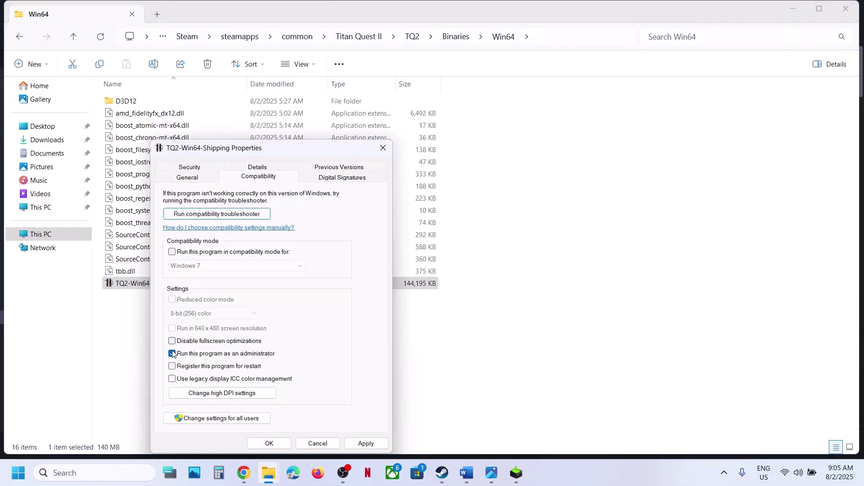
click(366, 443)
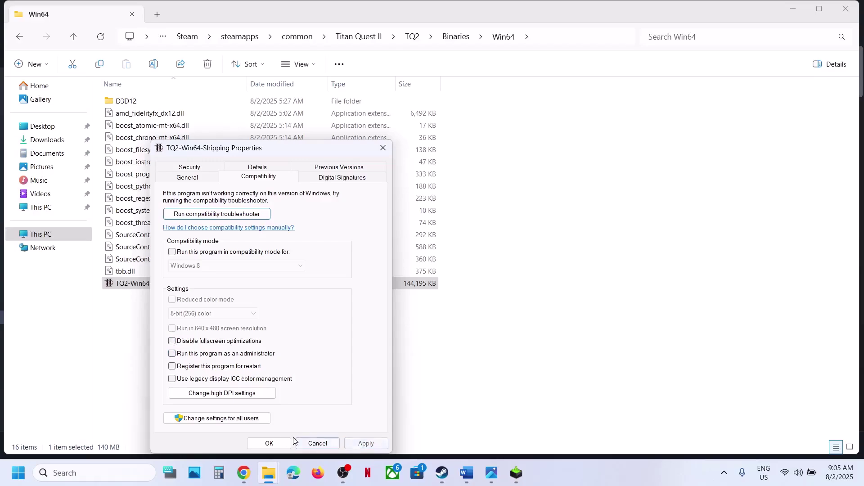
click(269, 444)
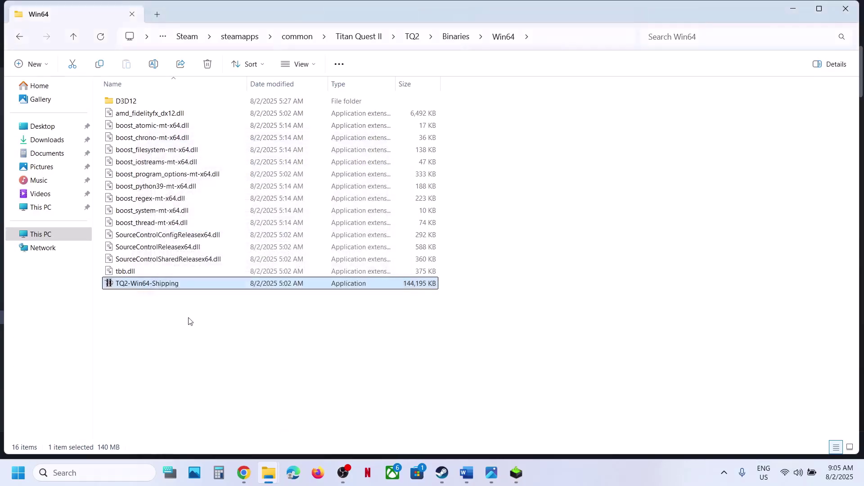
Highlight 'Windows Security' in the Word guide's Step 8, then bring up Windows Settings
click(468, 472)
scroll(366, 291, down, 5)
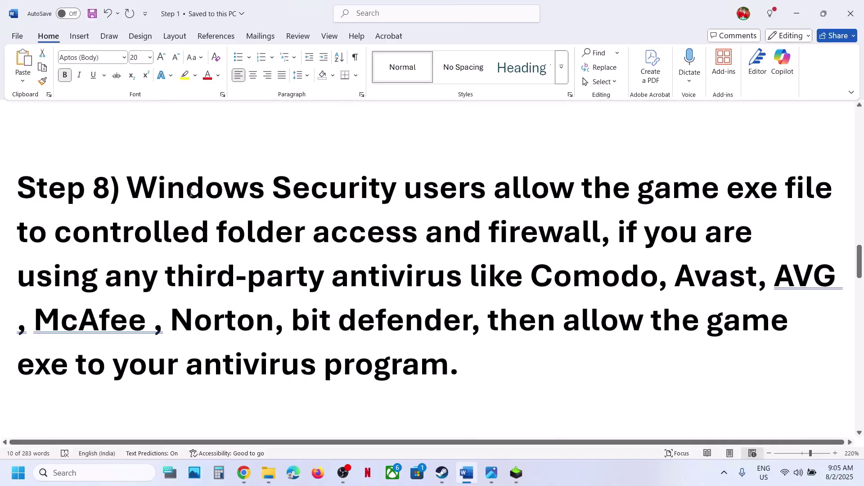
drag(191, 192, 375, 176)
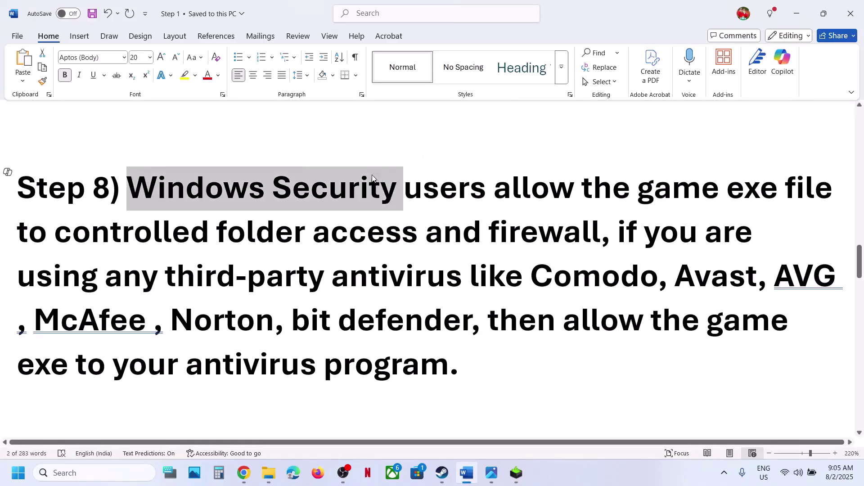
key(super+i)
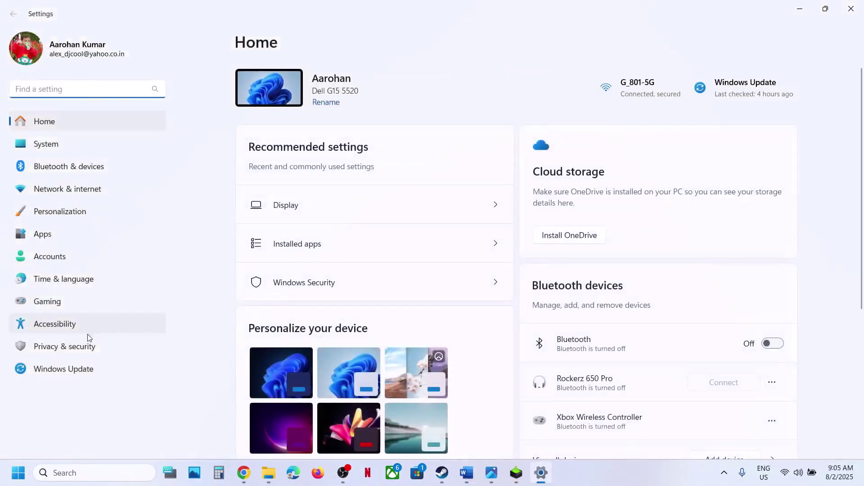
Go through Privacy & security > Windows Security > Virus & threat protection to Controlled folder access allowed apps
click(85, 344)
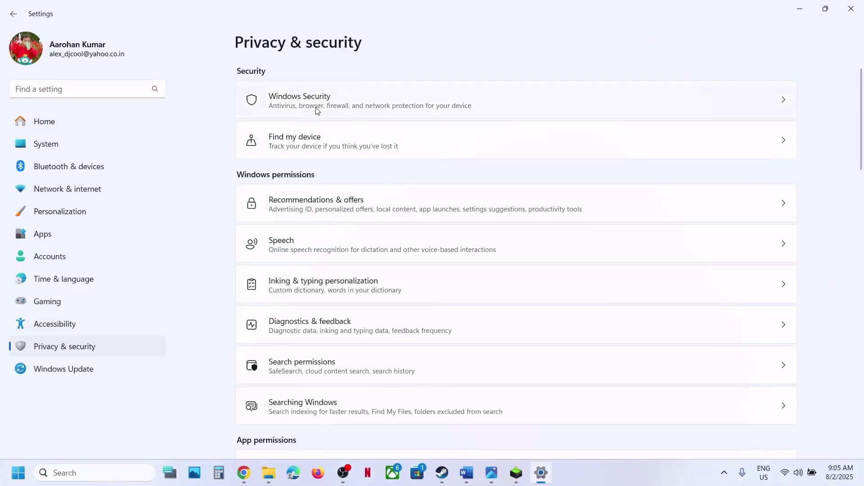
click(360, 108)
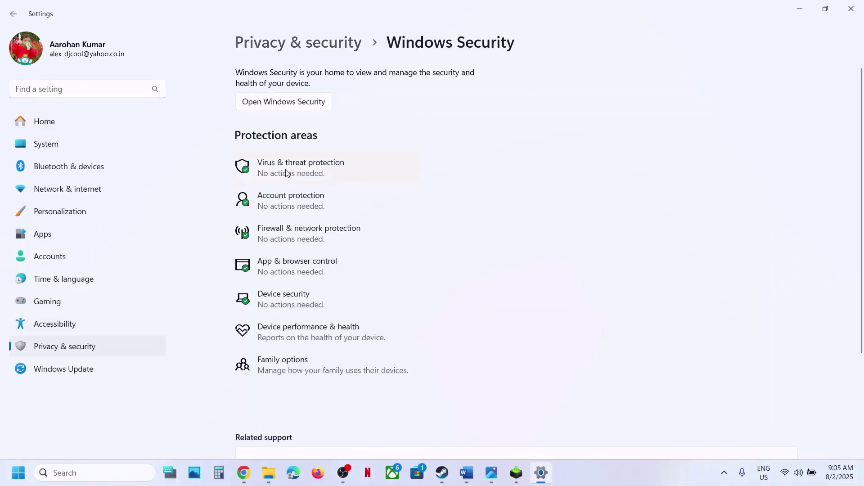
click(286, 172)
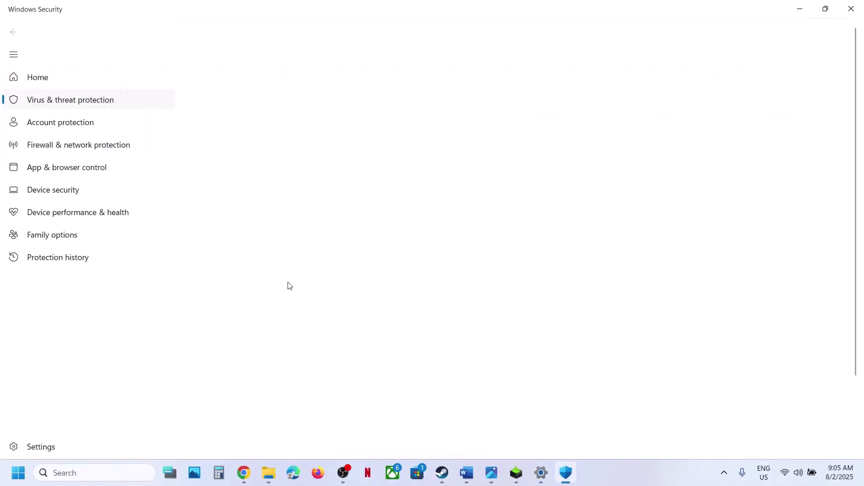
scroll(290, 284, down, 4)
scroll(286, 428, up, 1)
scroll(258, 415, up, 3)
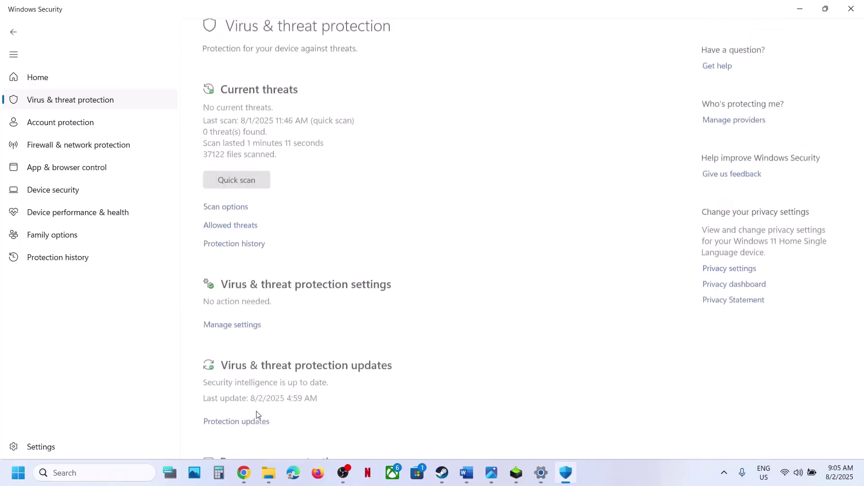
click(278, 239)
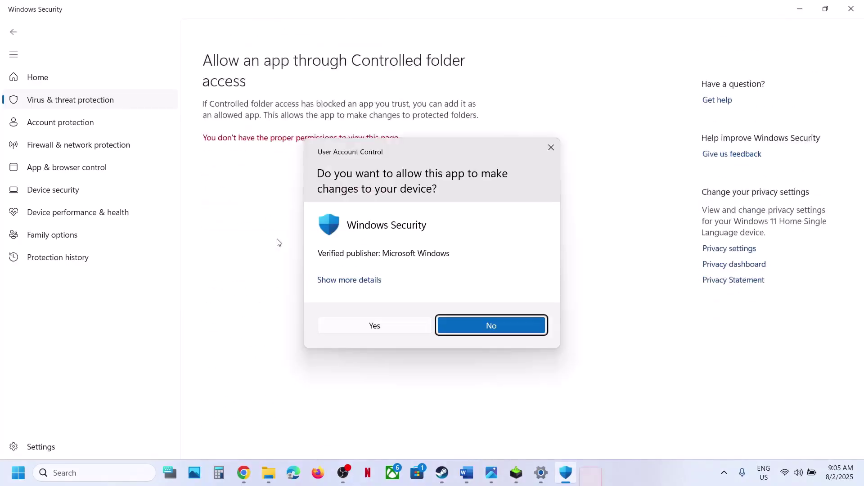
Approve the admin prompt and add the Titan Quest II TQ2 launcher as an allowed app
click(364, 332)
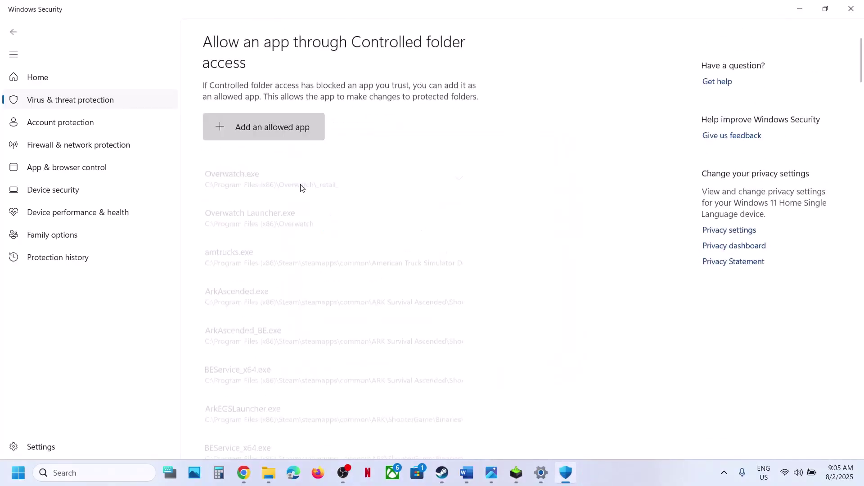
click(261, 126)
click(268, 174)
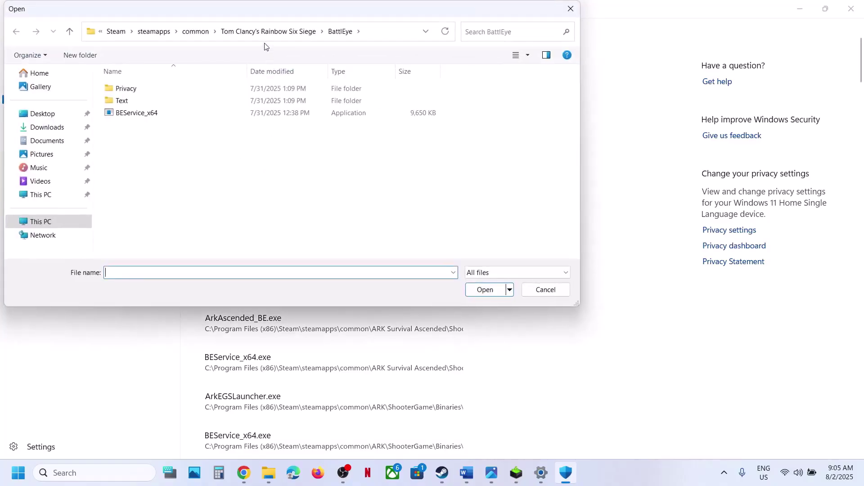
click(196, 31)
double_click(149, 212)
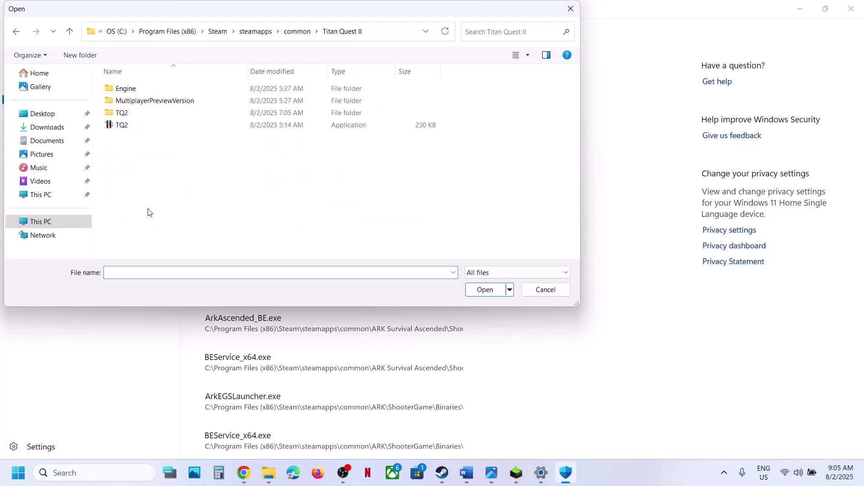
click(149, 125)
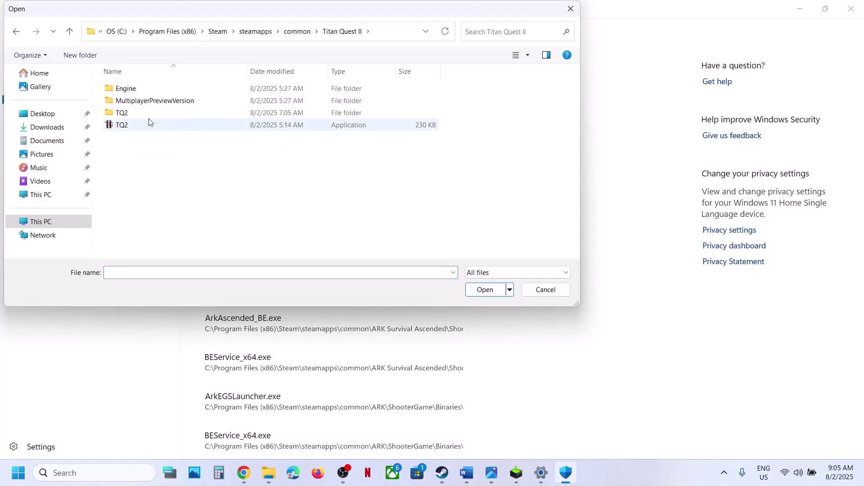
click(485, 289)
Add TQ2\Binaries\Win64\TQ2-Win64-Shipping as a second allowed app
click(276, 135)
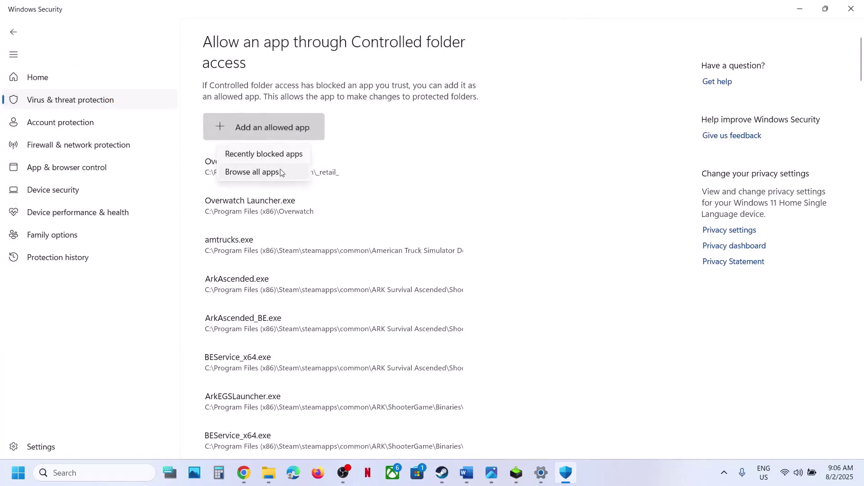
click(278, 174)
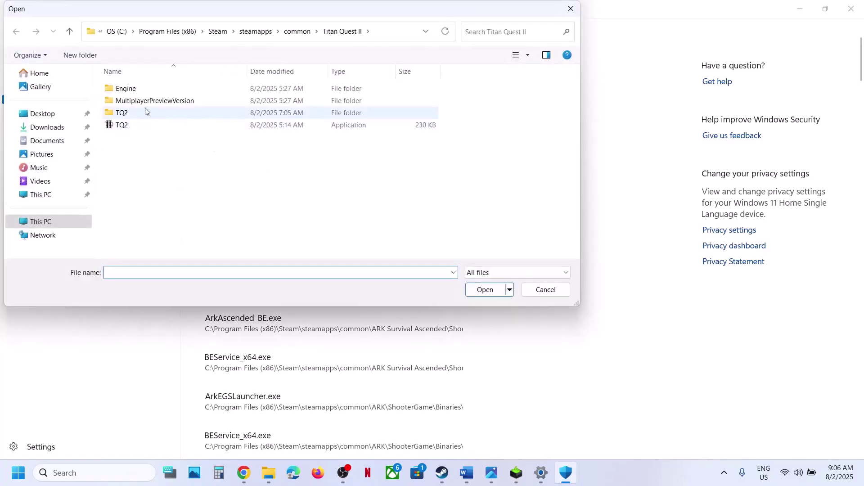
double_click(134, 114)
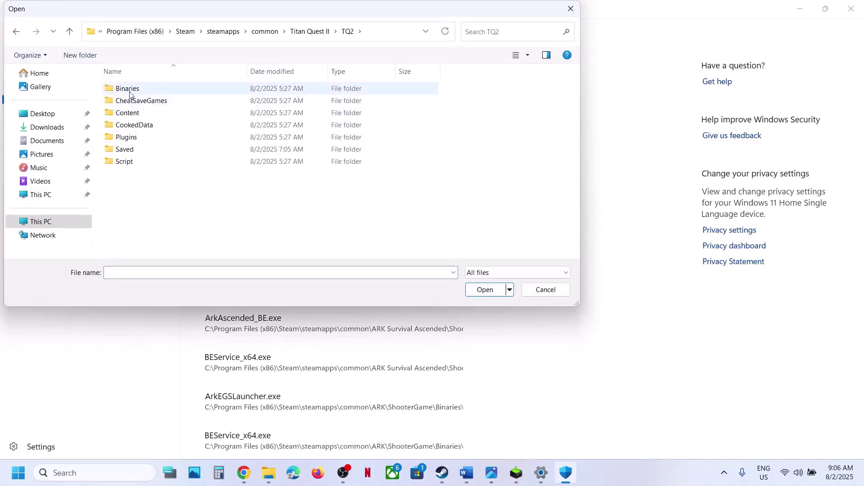
click(130, 90)
double_click(130, 90)
double_click(129, 90)
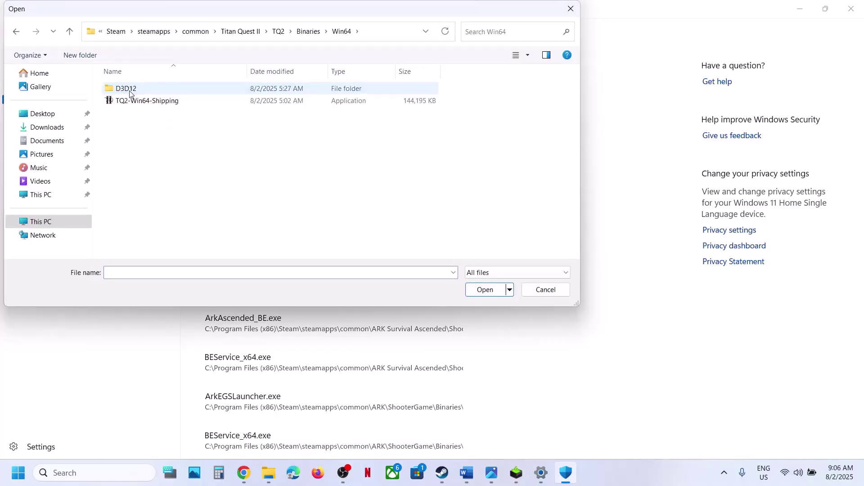
click(145, 102)
click(492, 291)
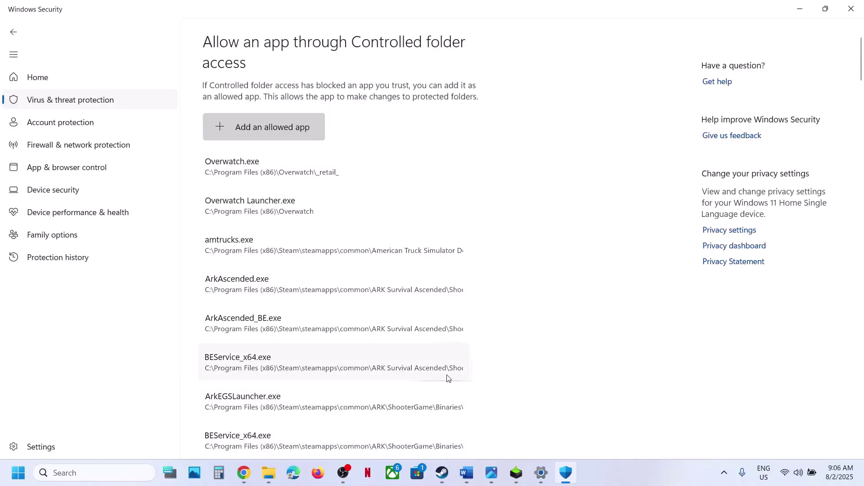
Open Control Panel's Windows Defender Firewall allowed apps list and unlock it with Change settings
click(117, 473)
text(control)
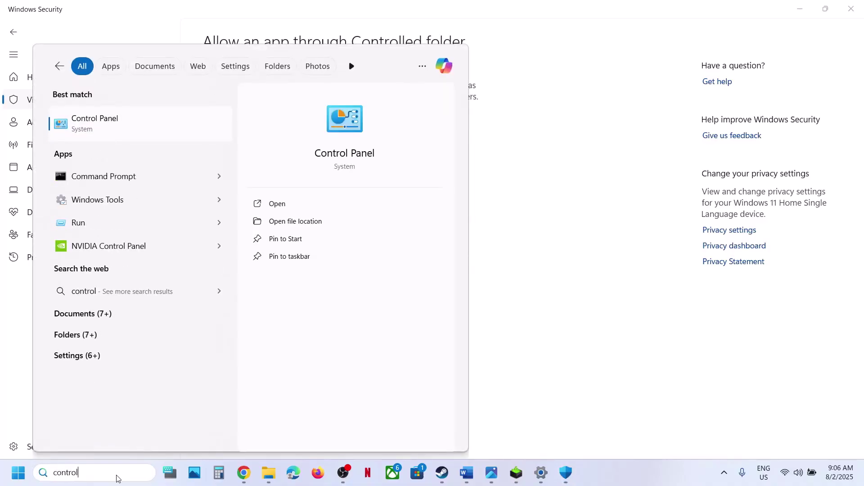
key(Return)
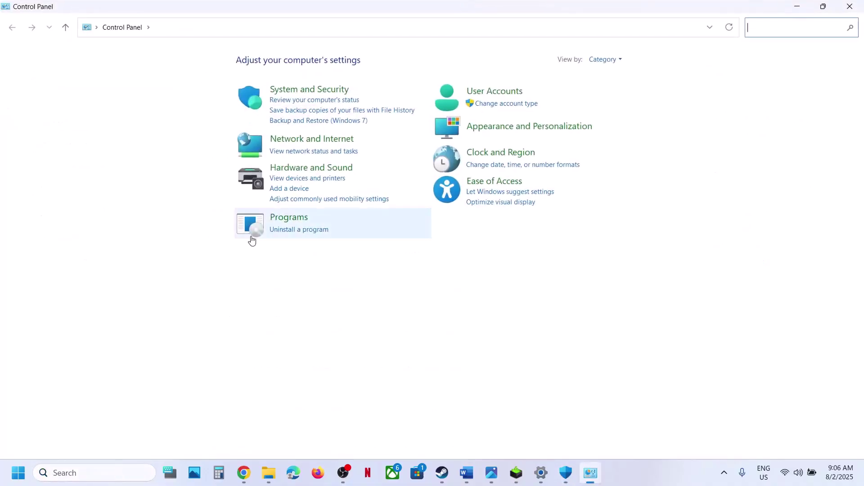
click(310, 89)
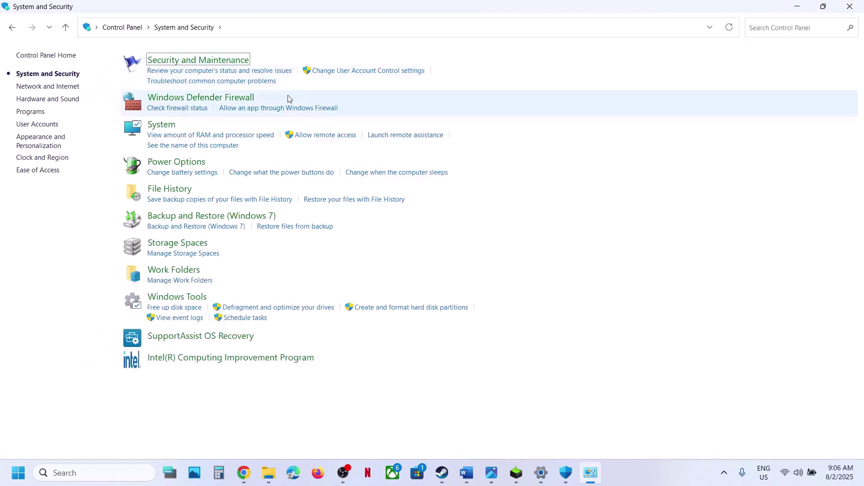
click(230, 100)
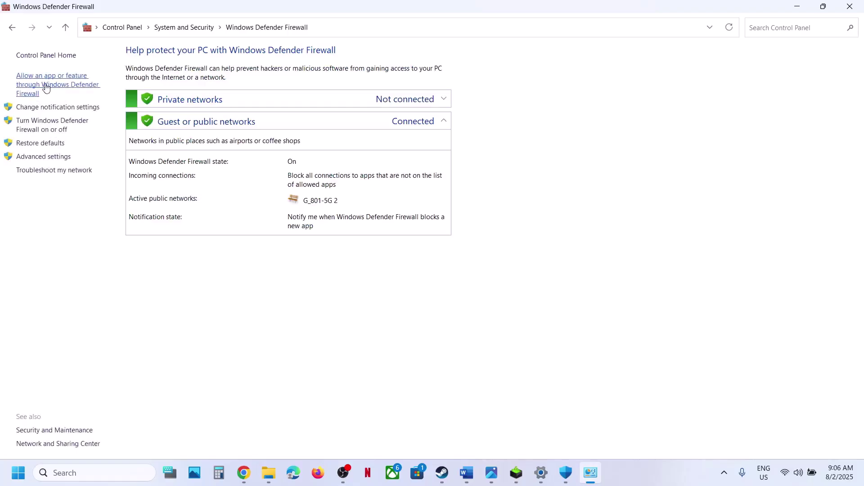
click(91, 75)
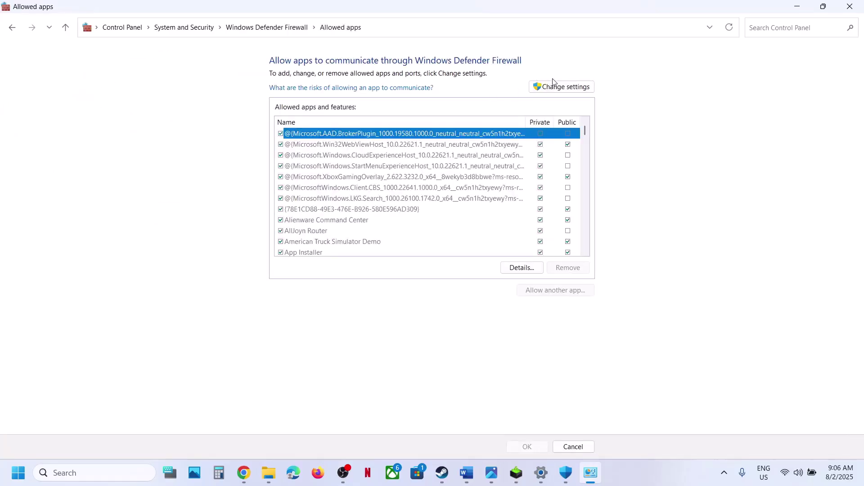
click(553, 82)
Try adding Titan Quest II's TQ2 launcher; it is already in the firewall exceptions
click(544, 293)
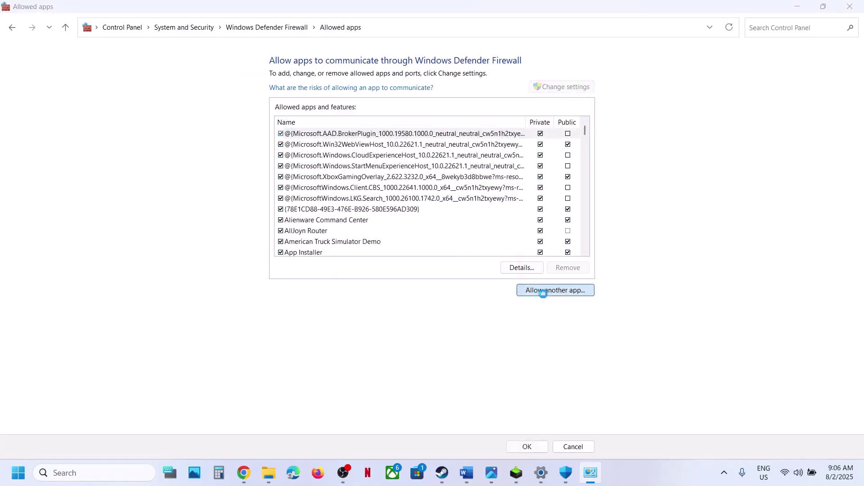
click(506, 288)
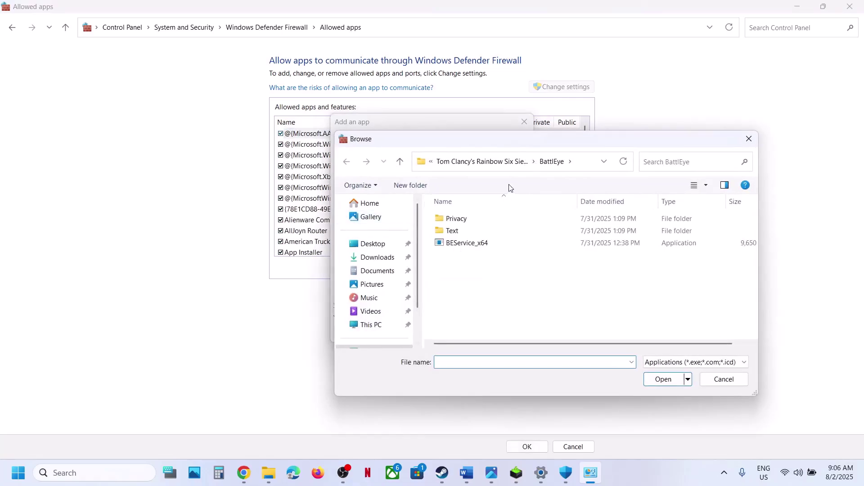
click(477, 166)
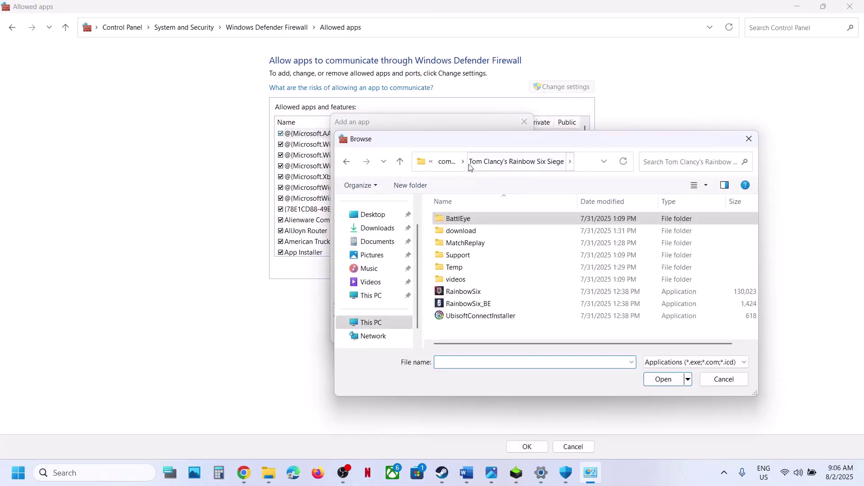
click(447, 161)
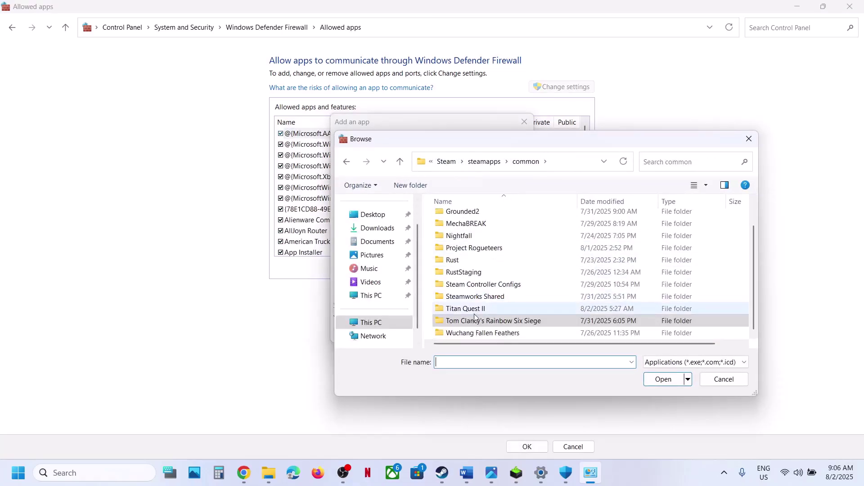
double_click(473, 309)
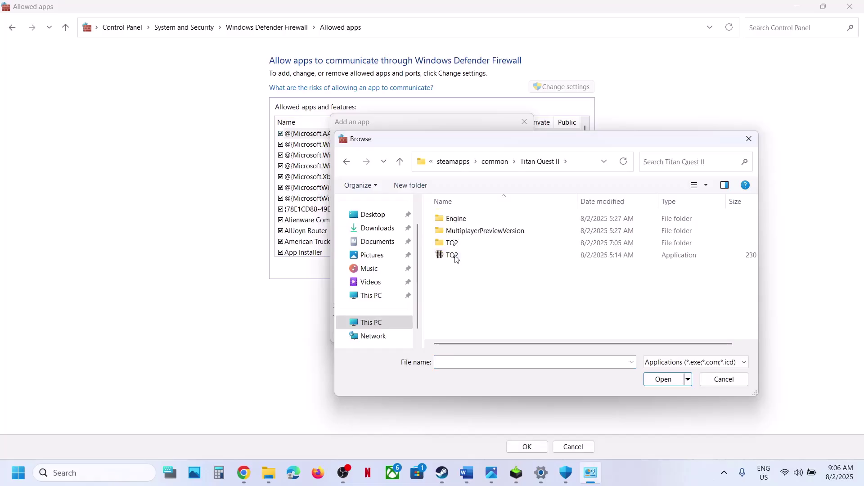
click(456, 257)
click(664, 379)
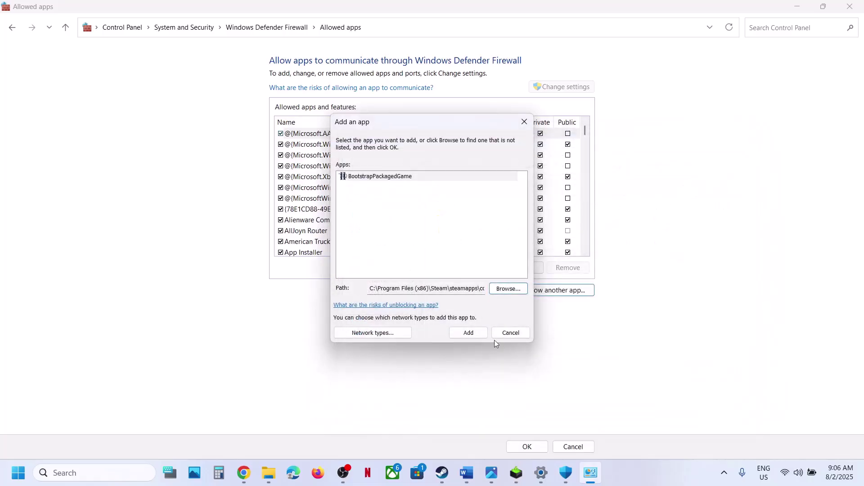
click(479, 334)
click(511, 278)
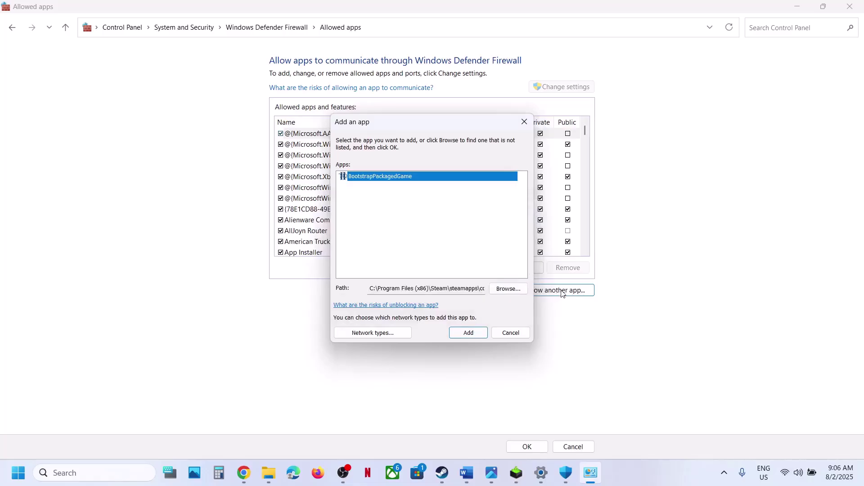
Try adding TQ2\Binaries\Win64\TQ2-Win64-Shipping; it is also already an exception
click(509, 289)
double_click(454, 244)
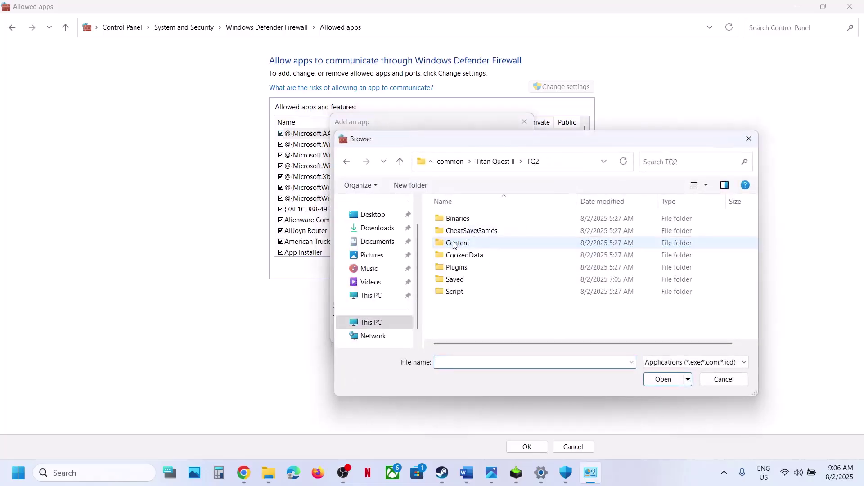
double_click(453, 219)
click(454, 221)
double_click(454, 221)
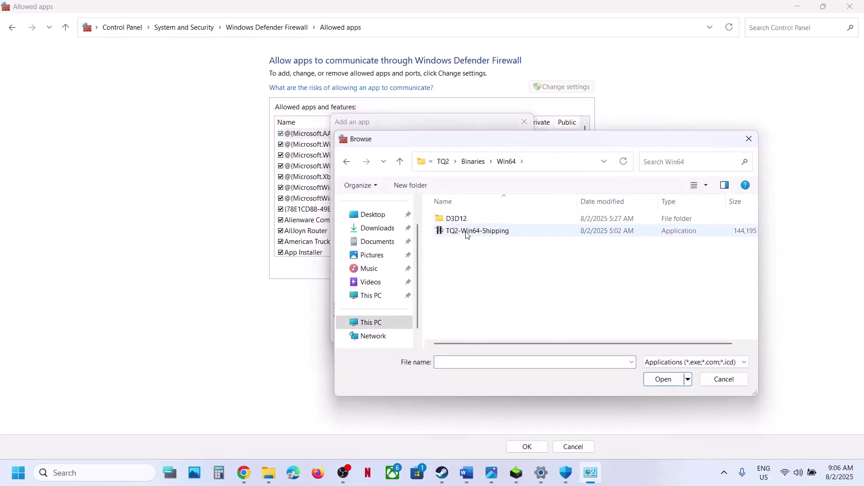
click(464, 232)
click(659, 378)
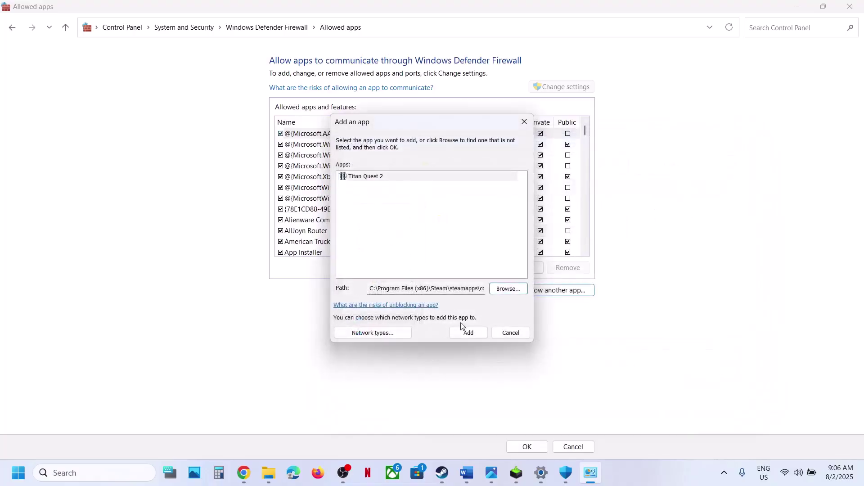
click(463, 333)
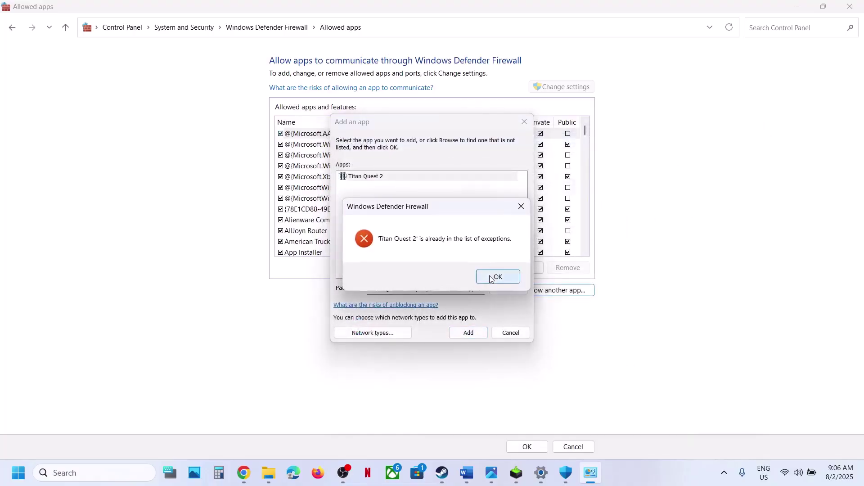
click(491, 273)
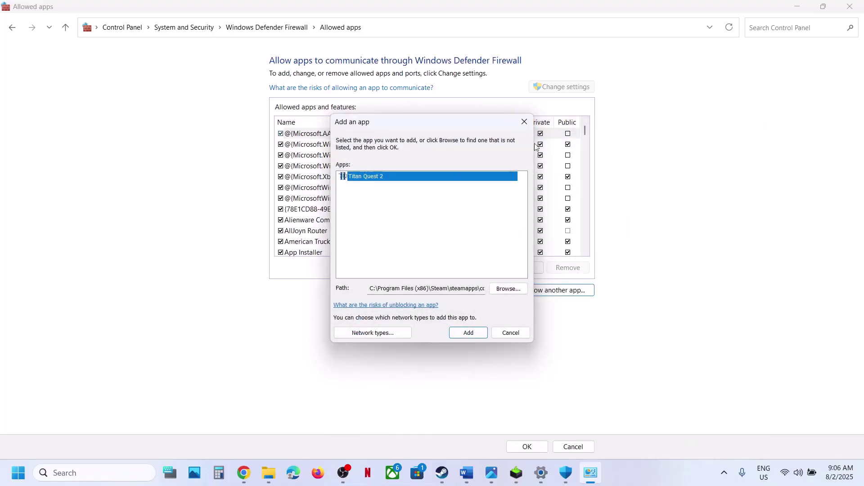
Cancel the add-app dialog and close the firewall, Windows Security and Settings windows
click(524, 121)
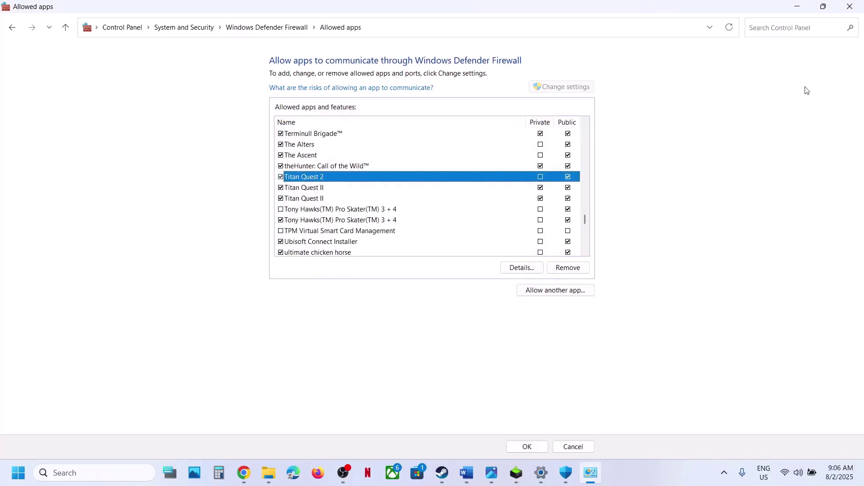
click(852, 7)
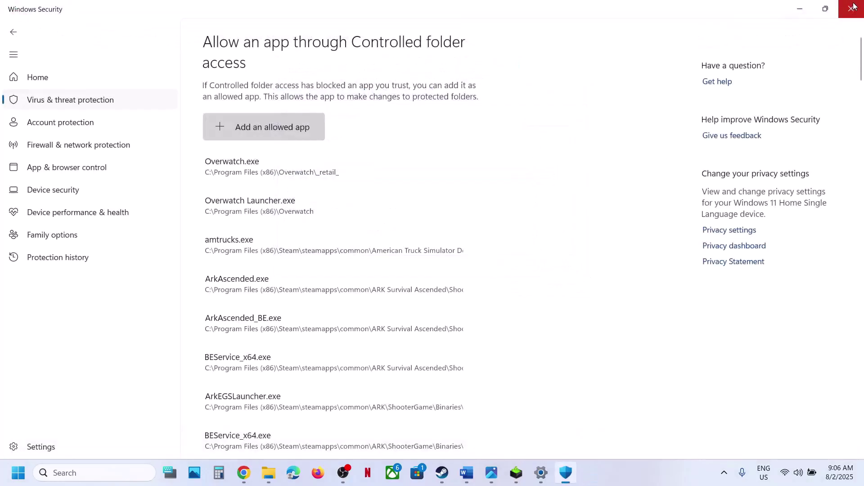
click(854, 6)
click(854, 6)
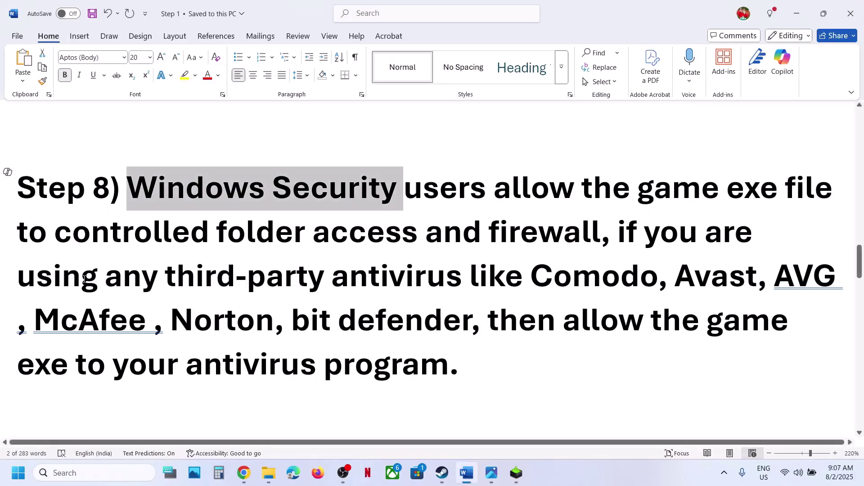
Read Step 8's antivirus and allow-the-exe lines, then scroll to Step 9, Try power saver mode
drag(84, 279, 632, 318)
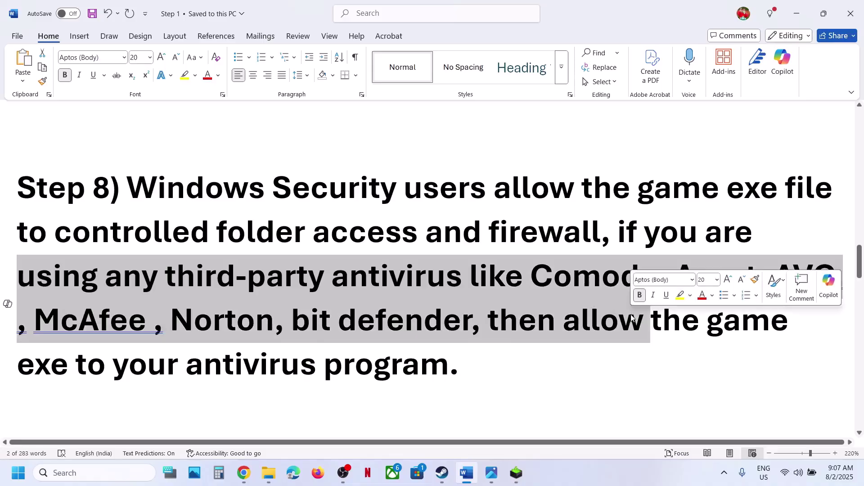
click(512, 356)
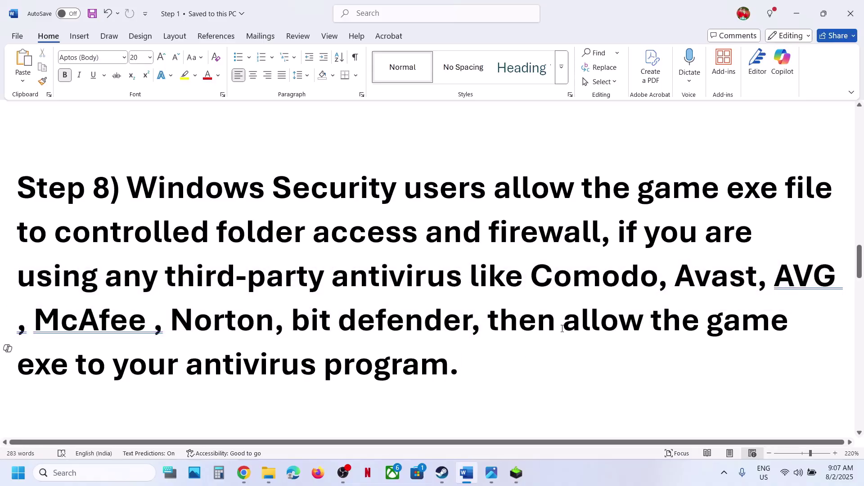
drag(562, 328, 476, 360)
scroll(476, 355, down, 5)
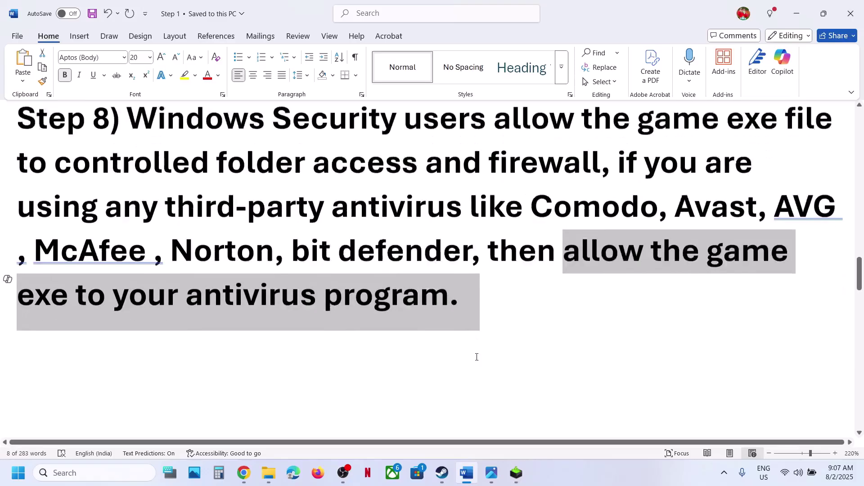
drag(200, 322, 468, 277)
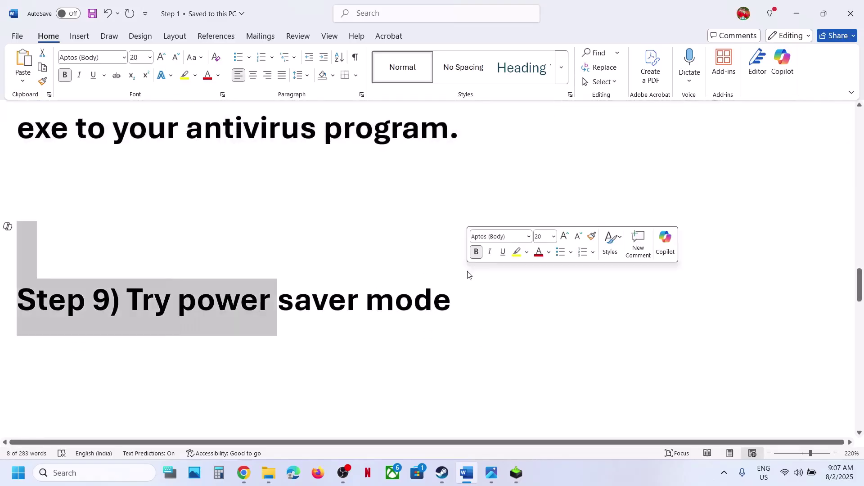
click(65, 480)
Open Control Panel > Hardware and Sound > Power Options, which shows the Balanced plan
text(control)
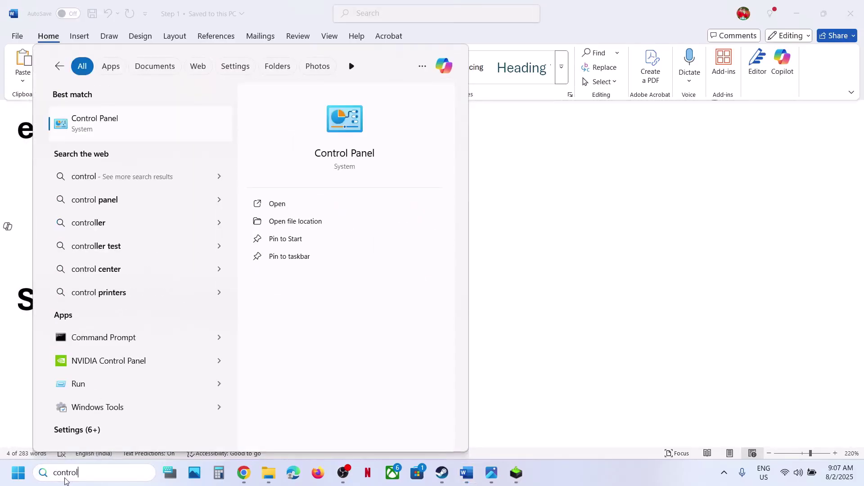
key(Return)
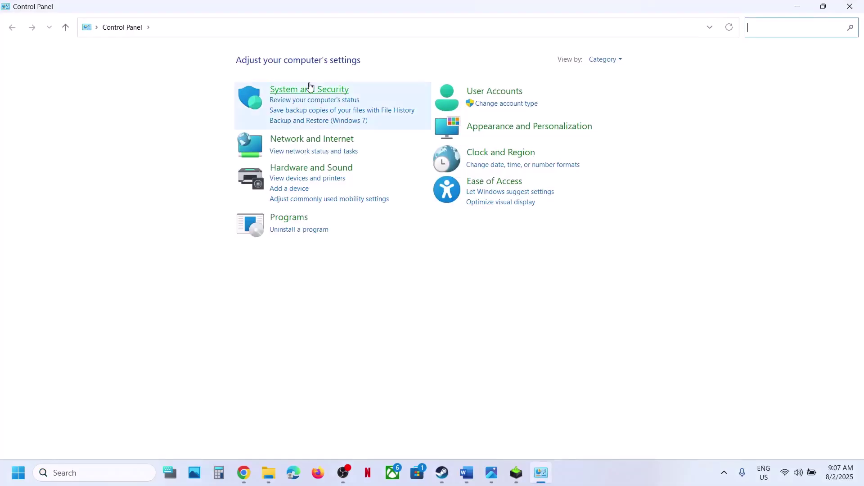
click(300, 170)
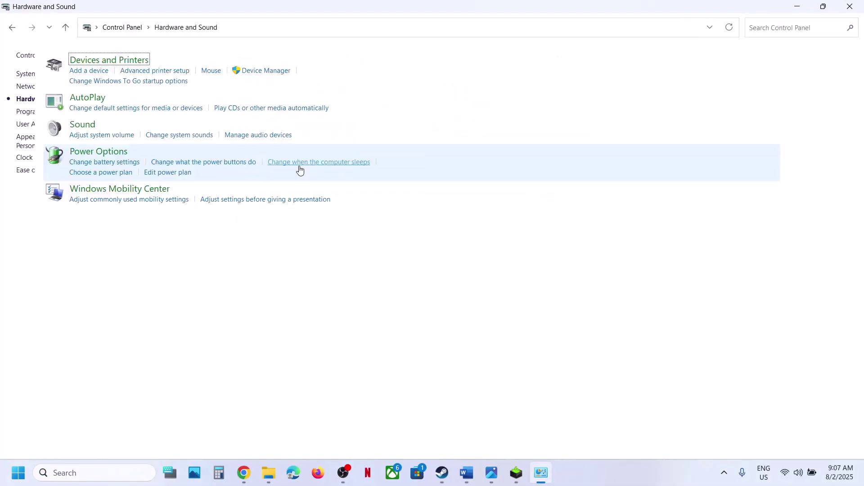
click(184, 154)
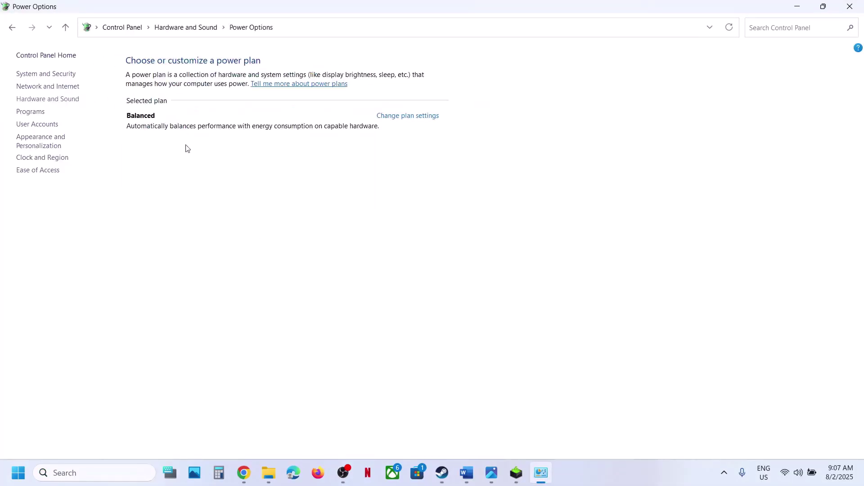
Compare against the reference screenshots in Photos, advancing to the Intel XTU 55x image
click(498, 482)
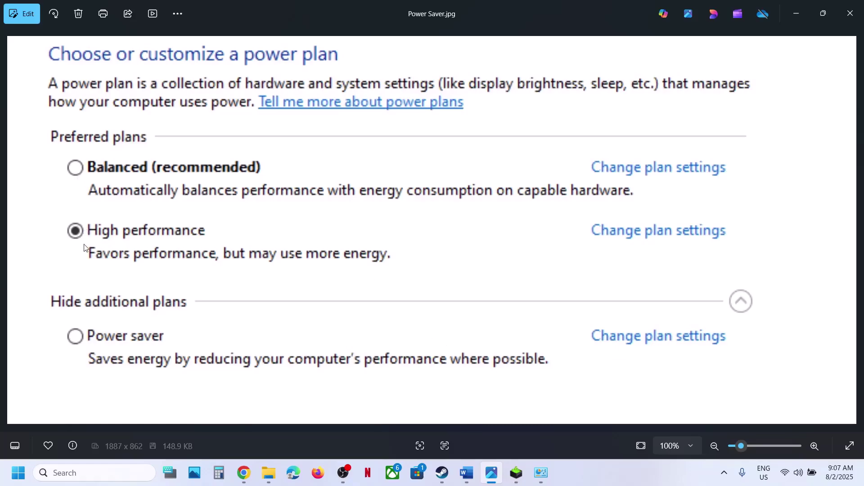
click(798, 14)
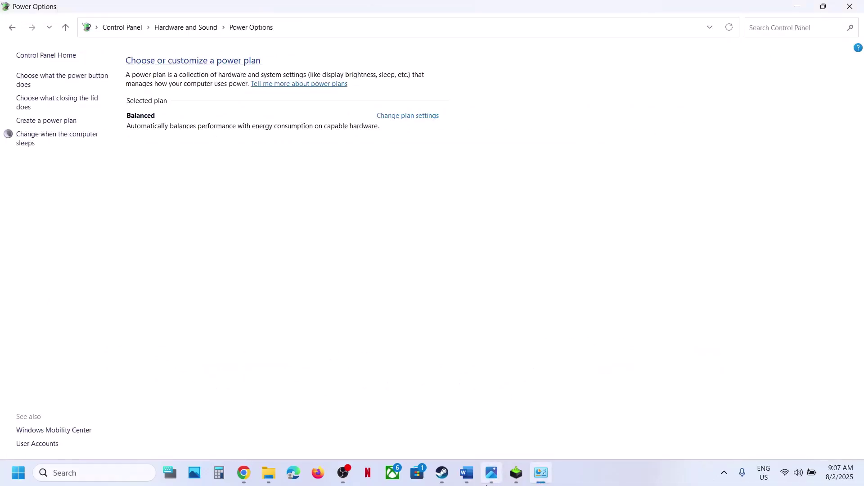
click(489, 477)
key(Right)
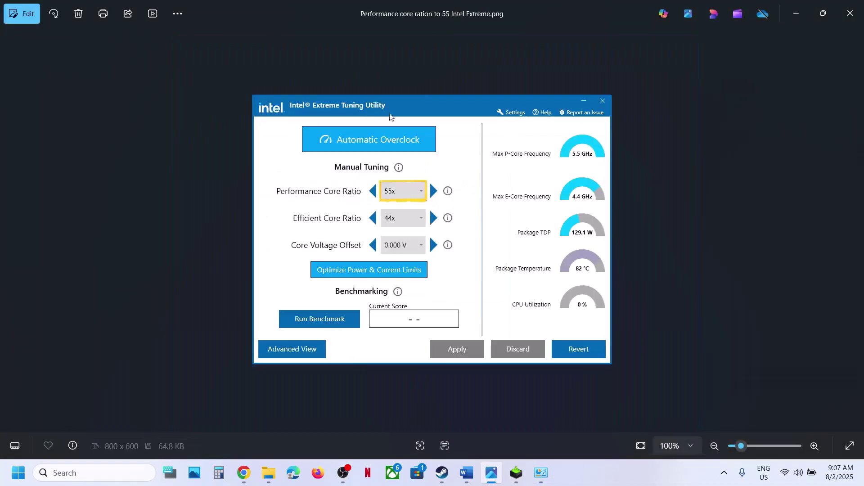
Close the Intel XTU screenshot in Photos to return to Power Options with Balanced selected
scroll(382, 114, up, 3)
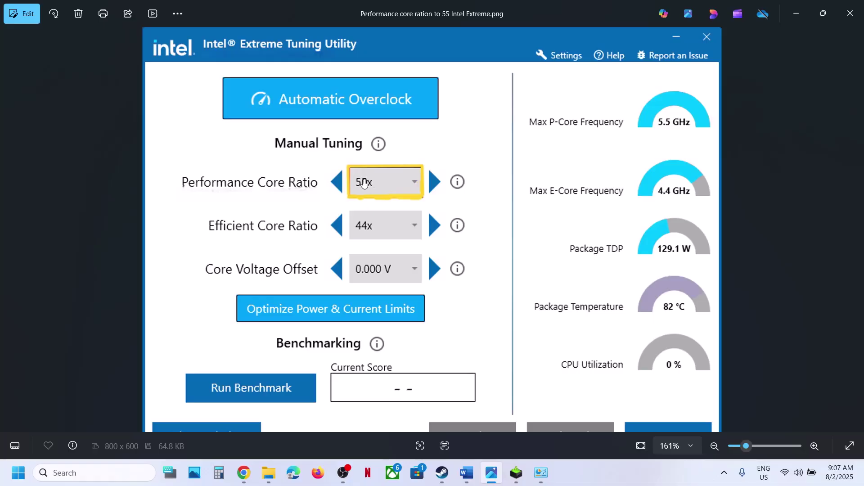
scroll(401, 189, down, 3)
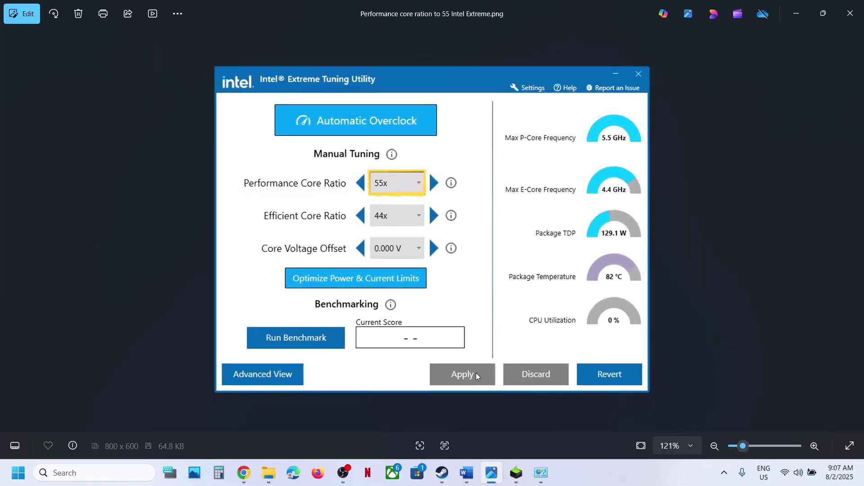
click(850, 14)
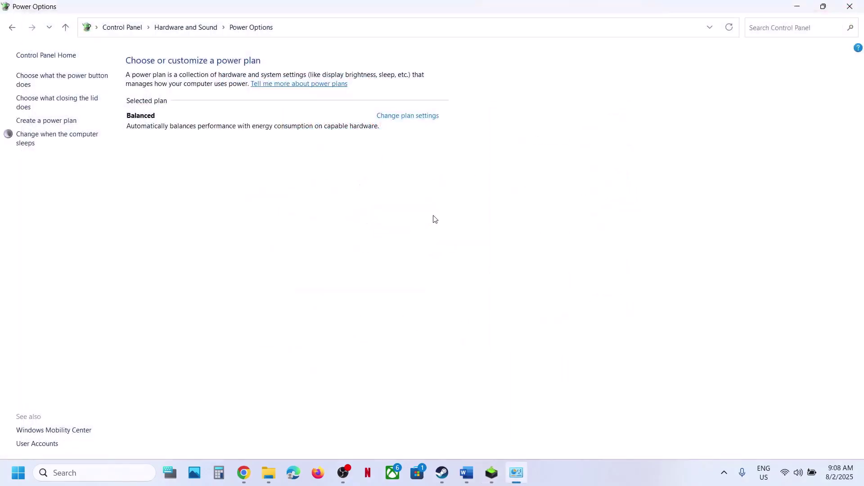
Copy 'View advanced system settings' from the Word guide and open it via Windows search
click(467, 473)
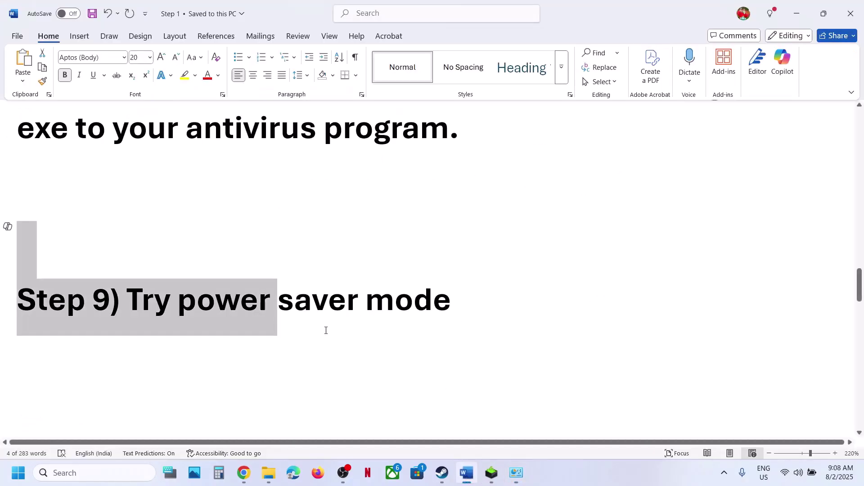
scroll(326, 330, down, 3)
scroll(326, 331, down, 3)
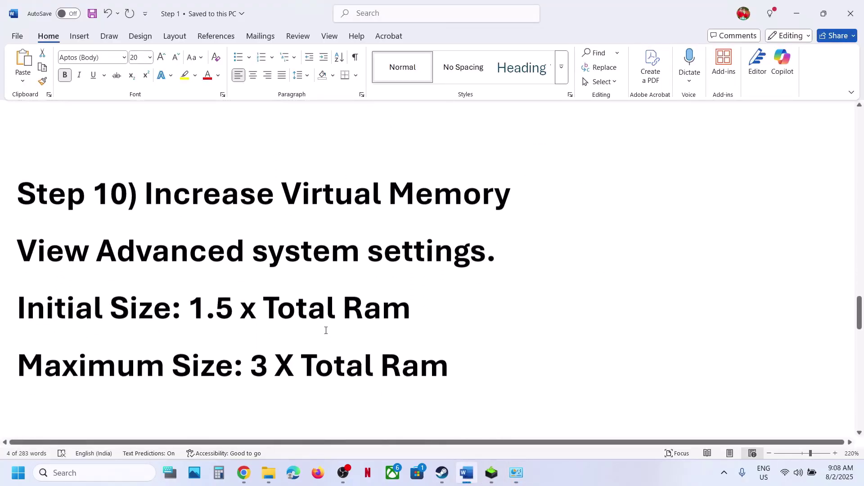
drag(489, 254, 58, 250)
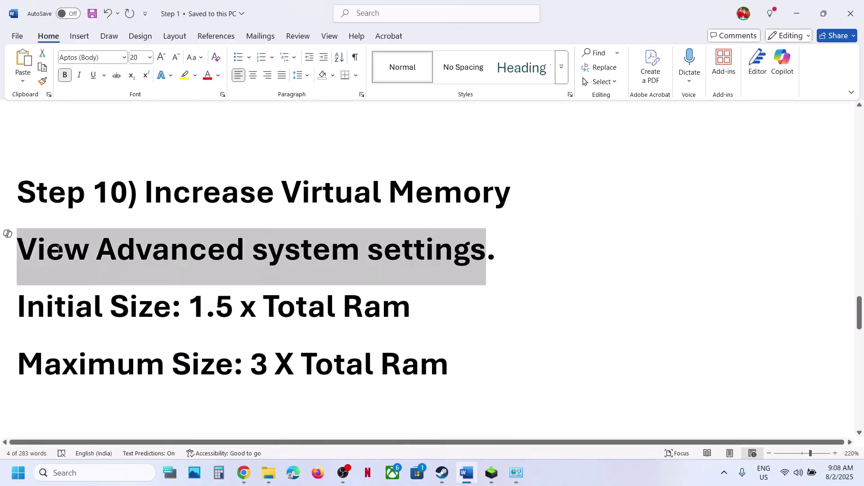
key(ctrl+c)
click(70, 473)
key(ctrl+v)
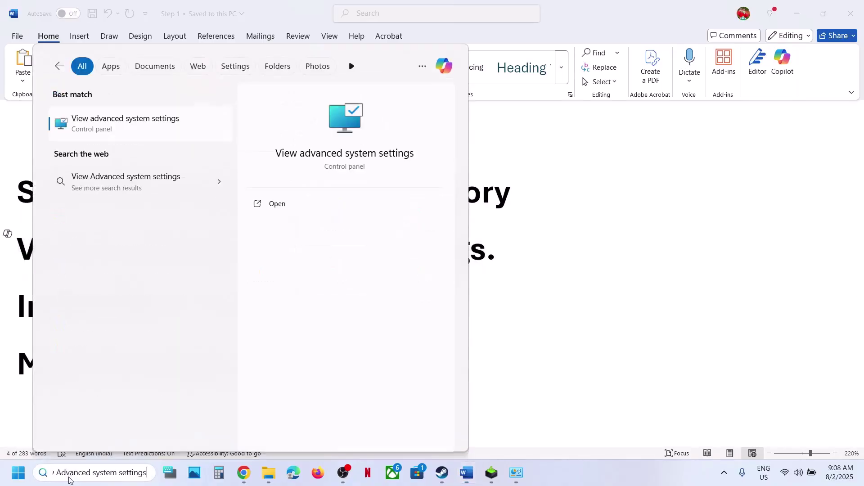
click(144, 123)
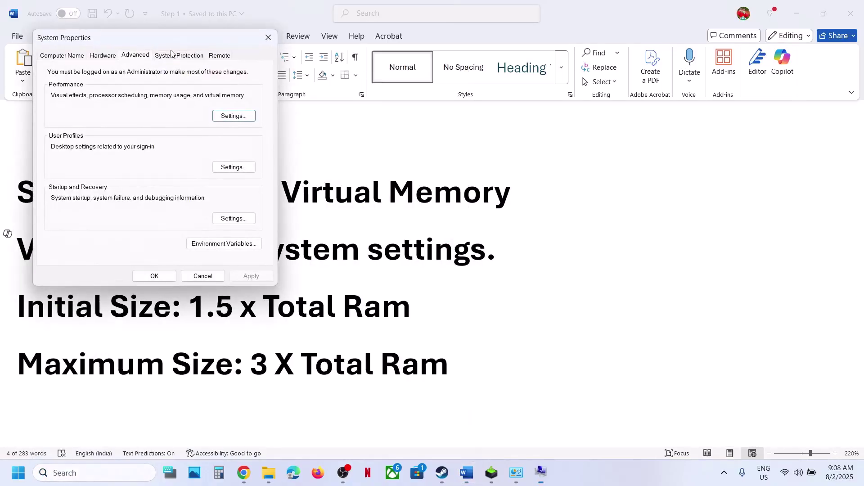
In Performance > Virtual Memory, turn off automatic paging-file management and select Custom size for C:
drag(163, 39, 725, 121)
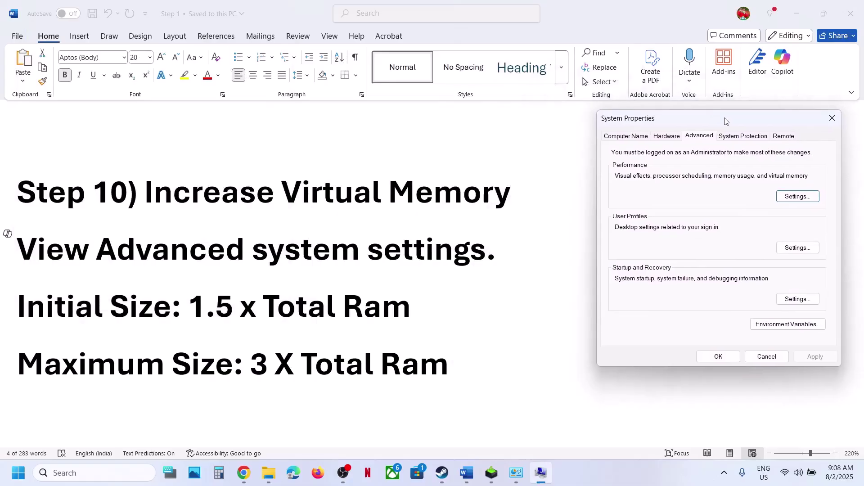
click(792, 195)
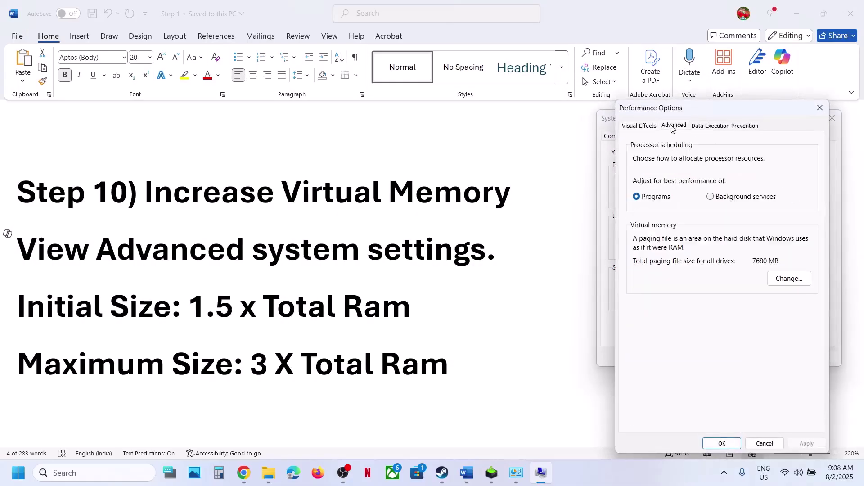
click(786, 278)
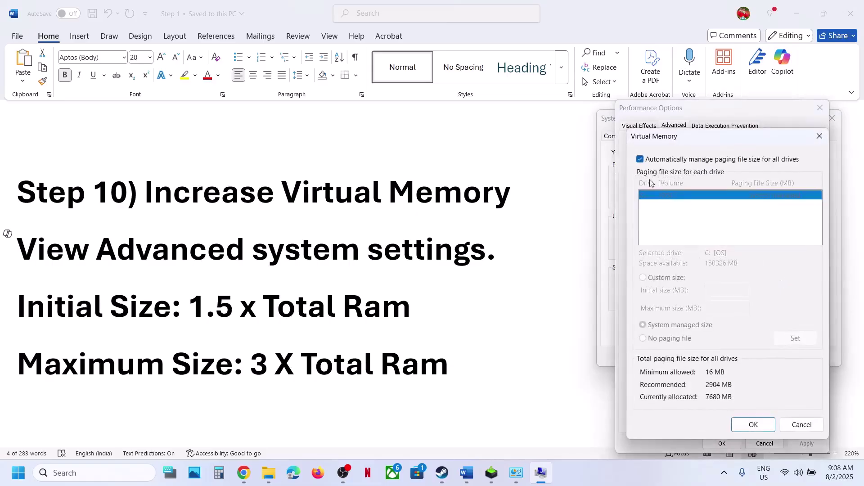
click(640, 160)
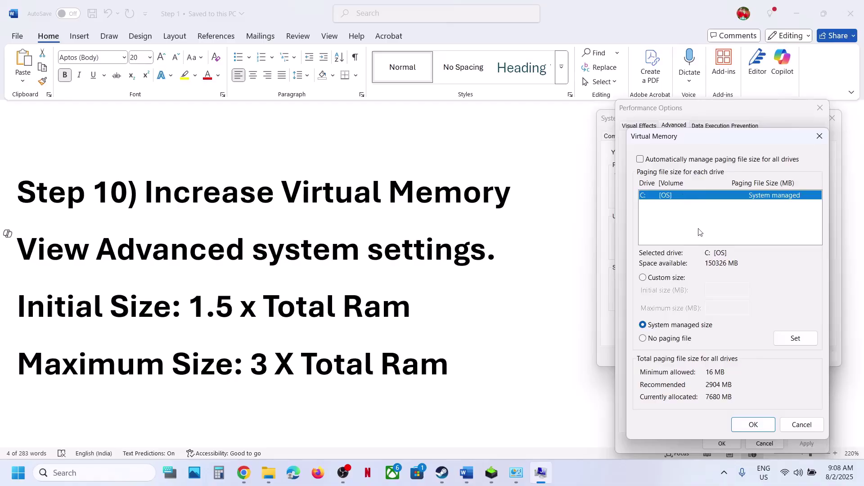
click(643, 278)
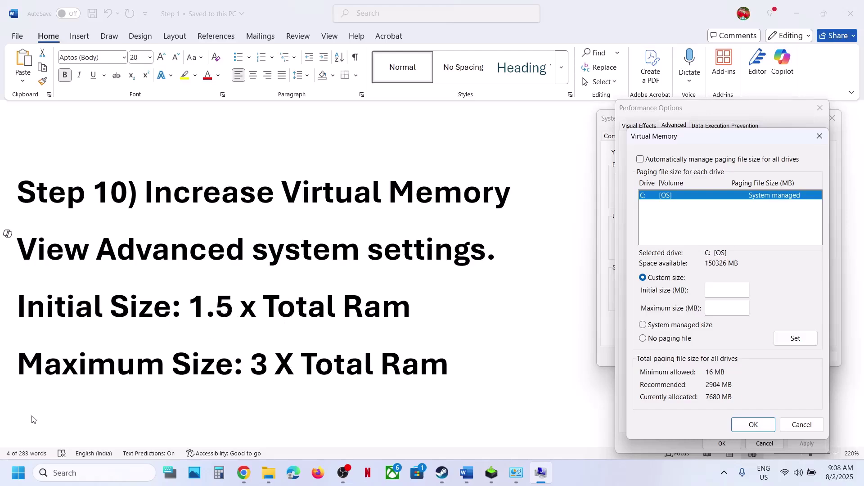
click(13, 471)
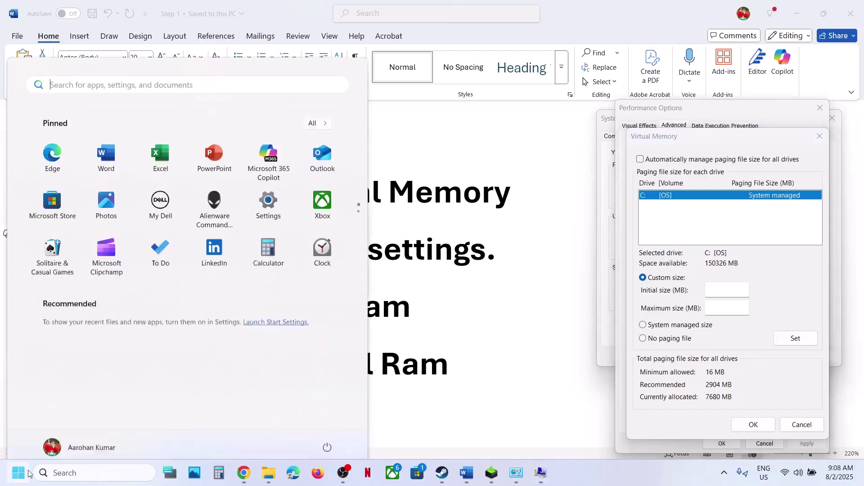
click(268, 191)
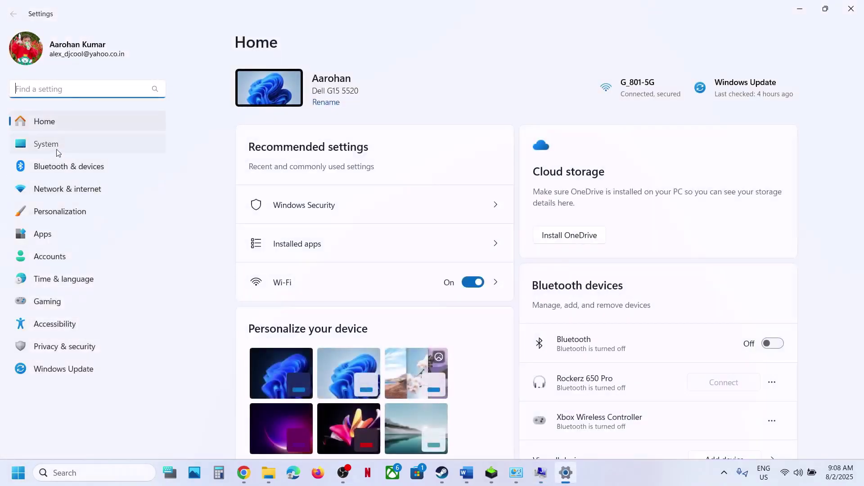
click(57, 150)
scroll(359, 338, down, 10)
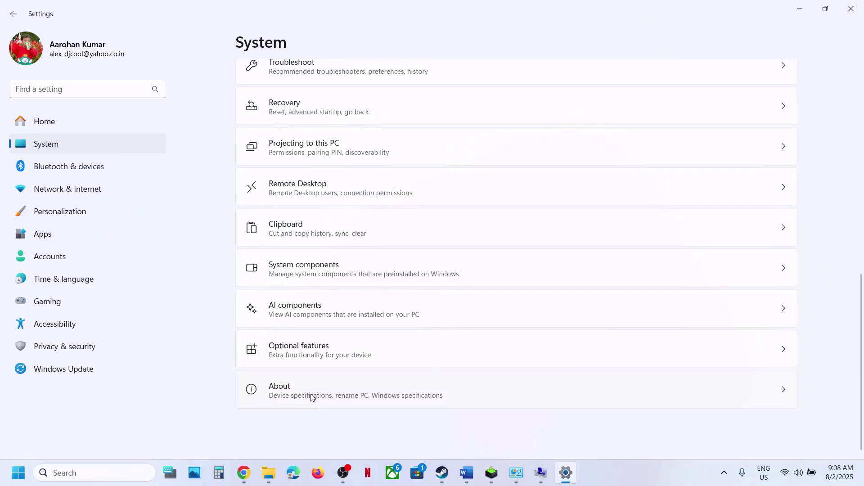
click(321, 377)
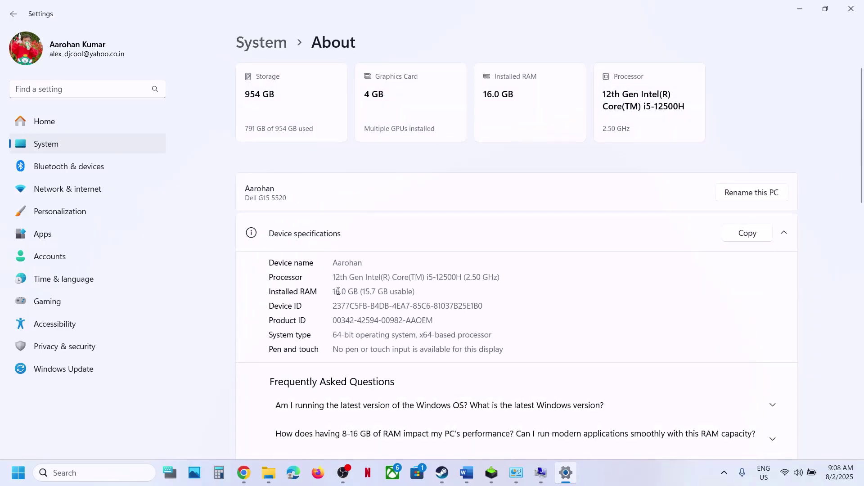
drag(334, 291, 366, 292)
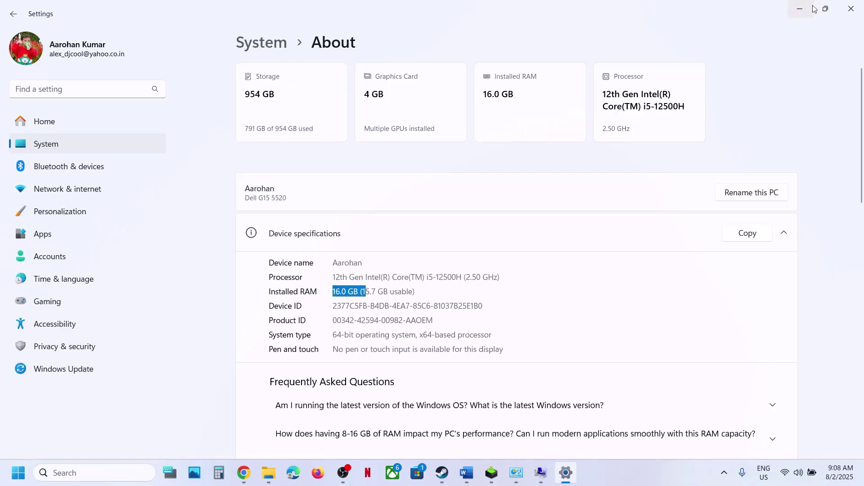
Calculate 16 × 1024 = 16,384 MB in Calculator, placed beside the Virtual Memory dialog
click(844, 13)
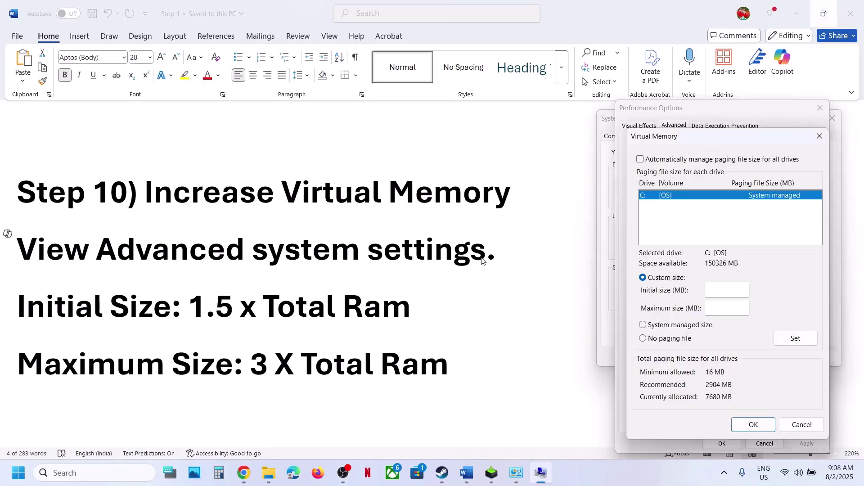
click(219, 472)
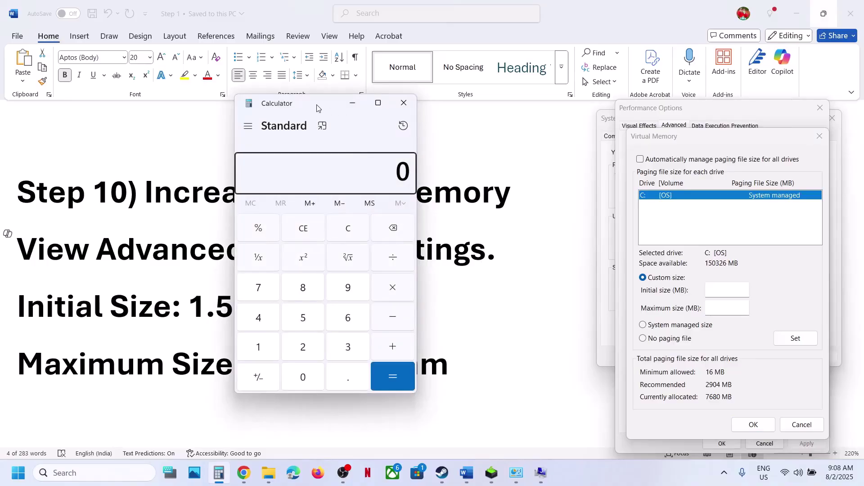
drag(317, 108, 585, 148)
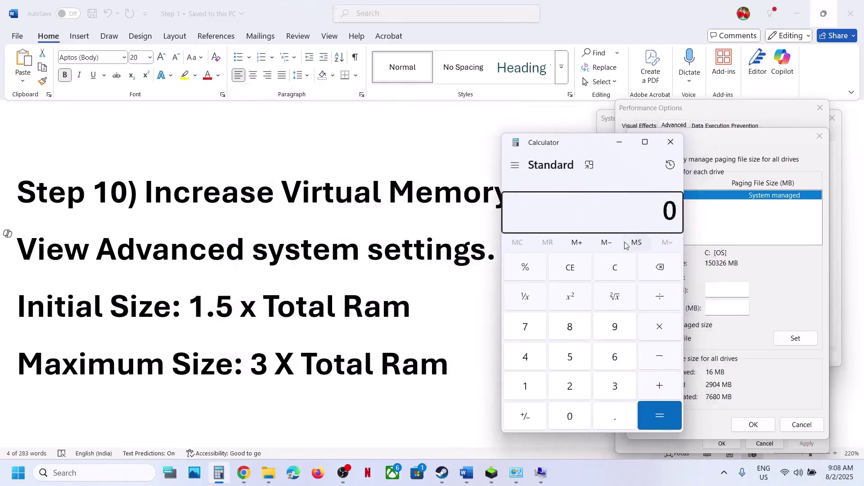
click(614, 270)
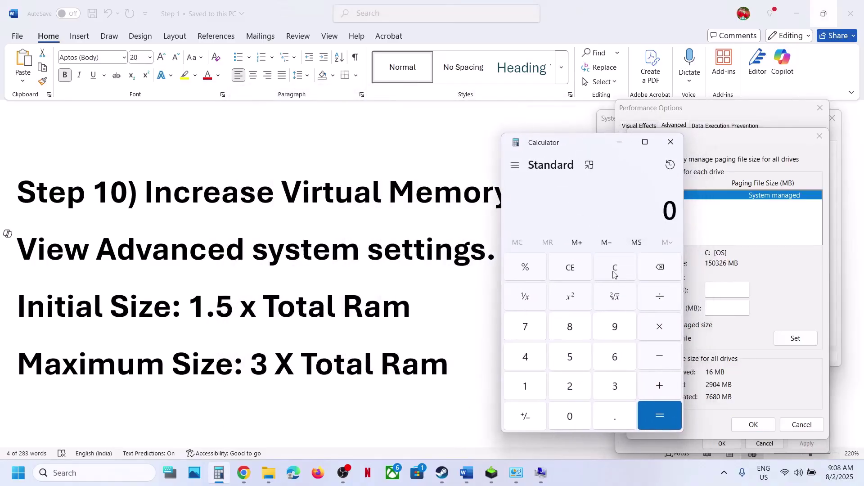
text(16 × 1024)
key(Return)
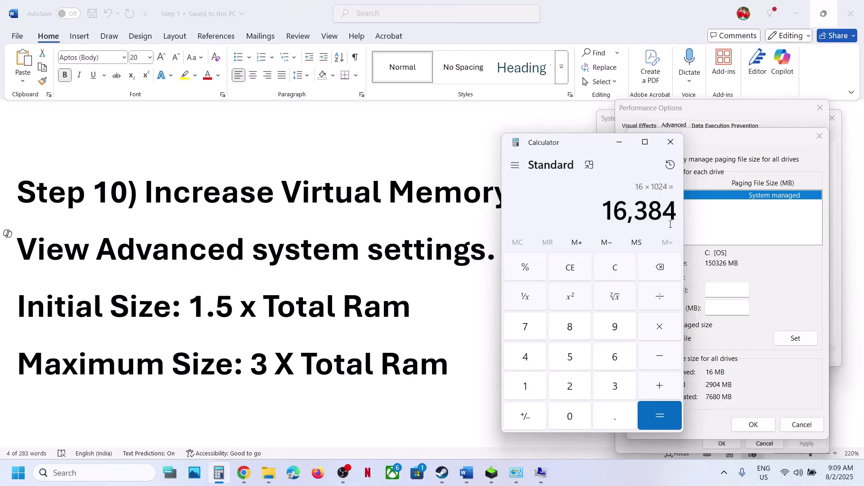
Compute 16384 × 1.5 in Calculator and begin entering 24576 as the initial paging size
click(659, 329)
text(1.5)
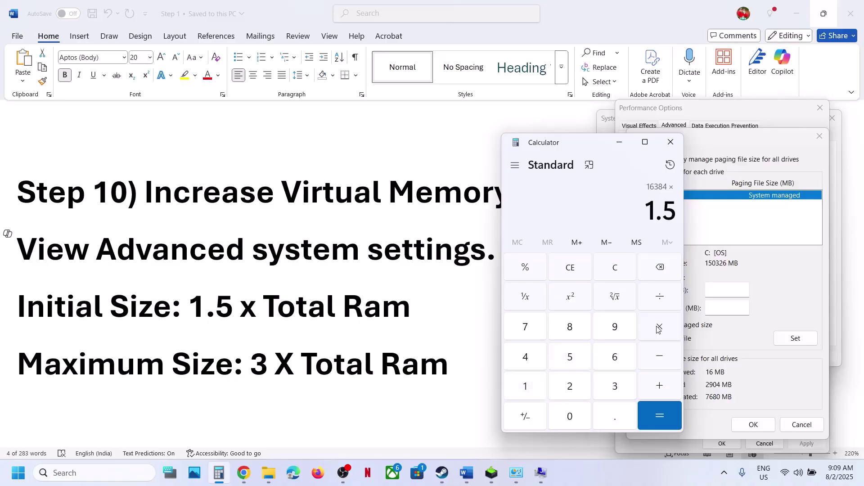
key(Return)
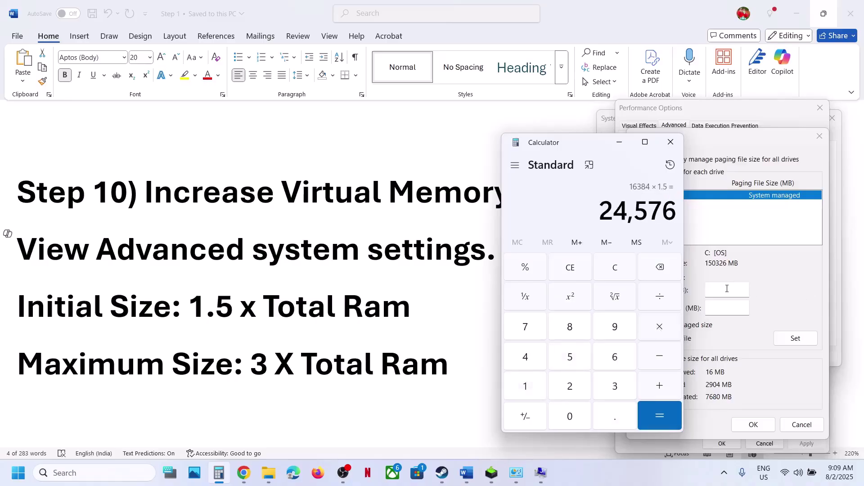
click(728, 289)
text(24576)
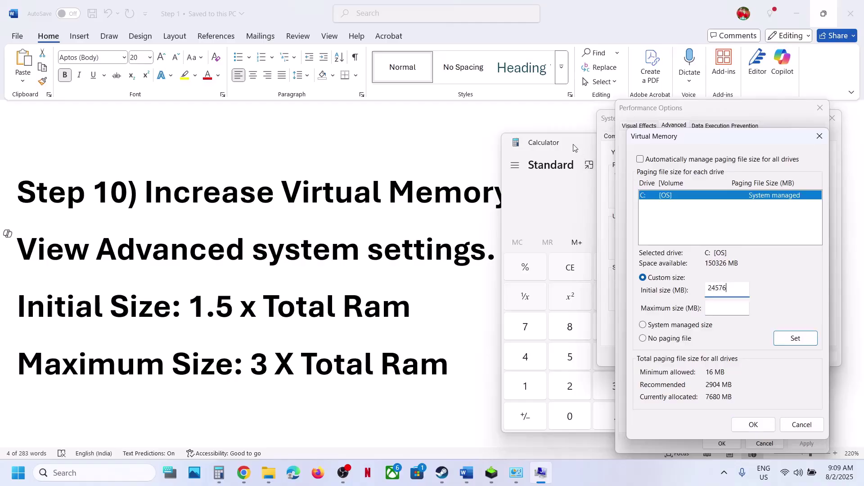
Recompute 16 × 1024 in Calculator and multiply by 3 to get 49152
click(574, 149)
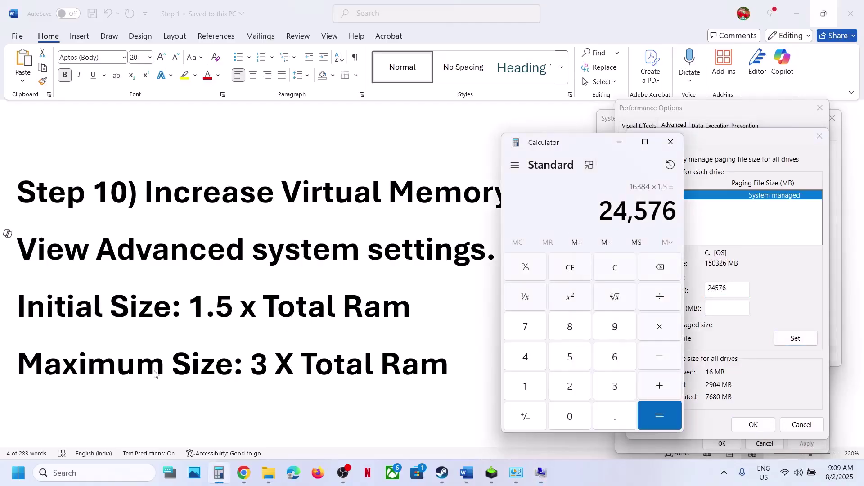
click(612, 281)
text(16)
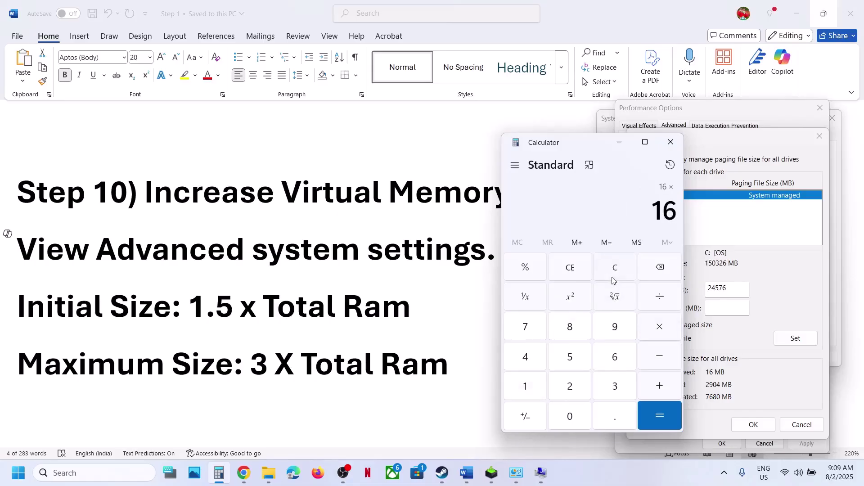
text(1024)
key(Return)
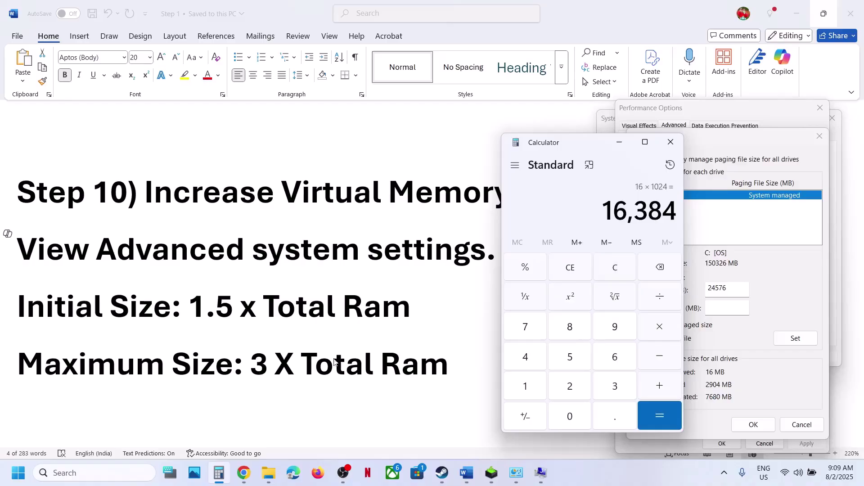
click(662, 338)
text(3)
key(Return)
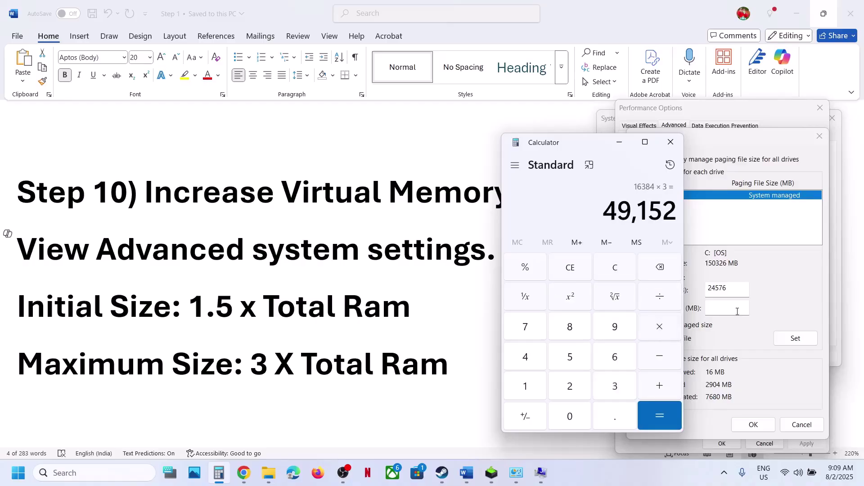
Set drive C: to 24576–49152 MB and confirm all three dialogs
click(734, 310)
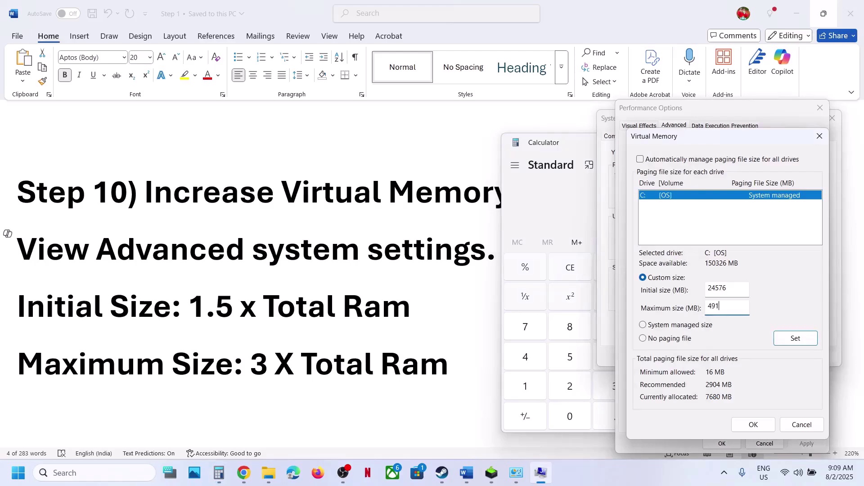
click(801, 344)
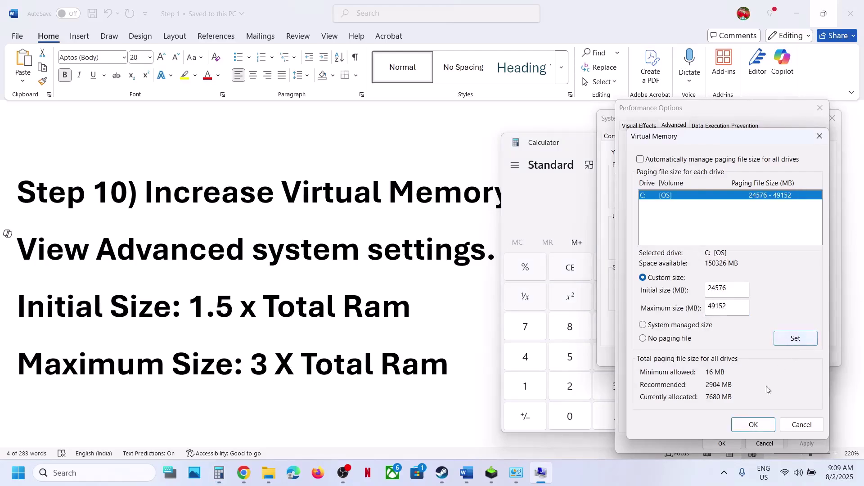
click(752, 426)
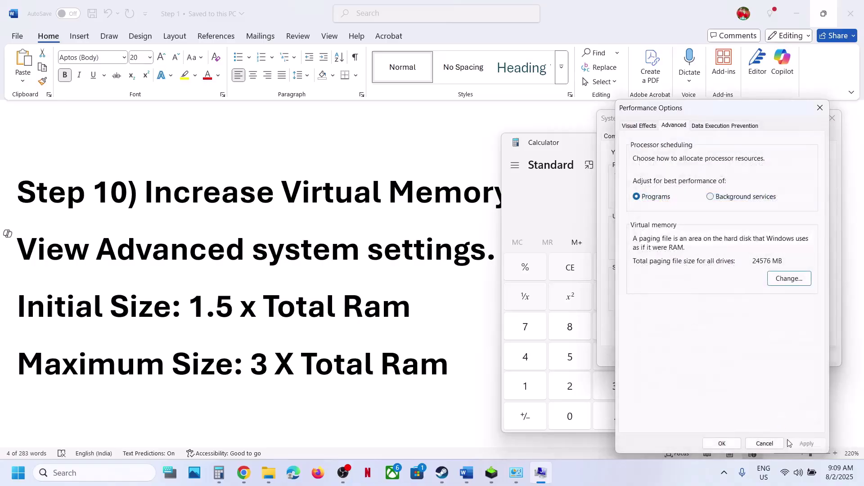
click(722, 443)
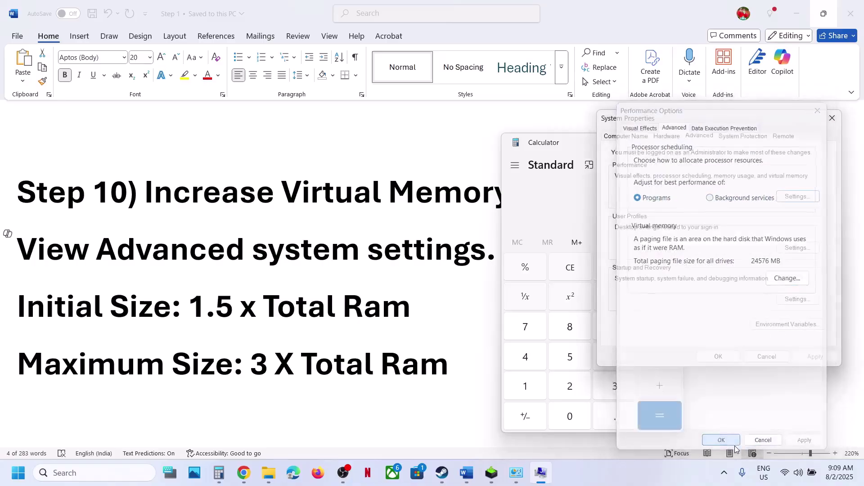
click(719, 357)
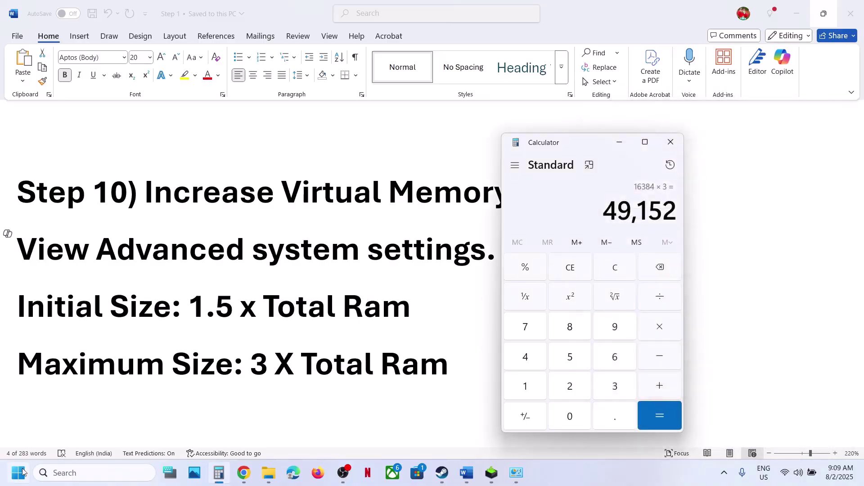
Show the Start menu's power options, then dismiss them and return to the document
click(19, 472)
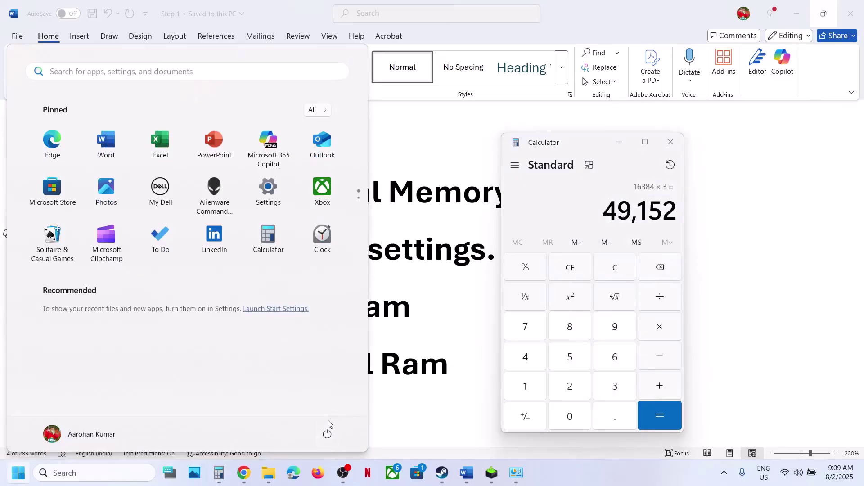
click(327, 434)
key(Escape)
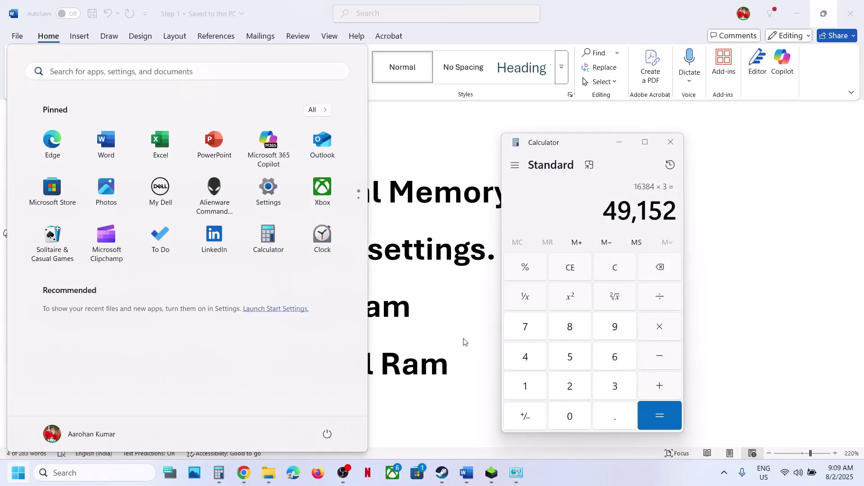
click(464, 342)
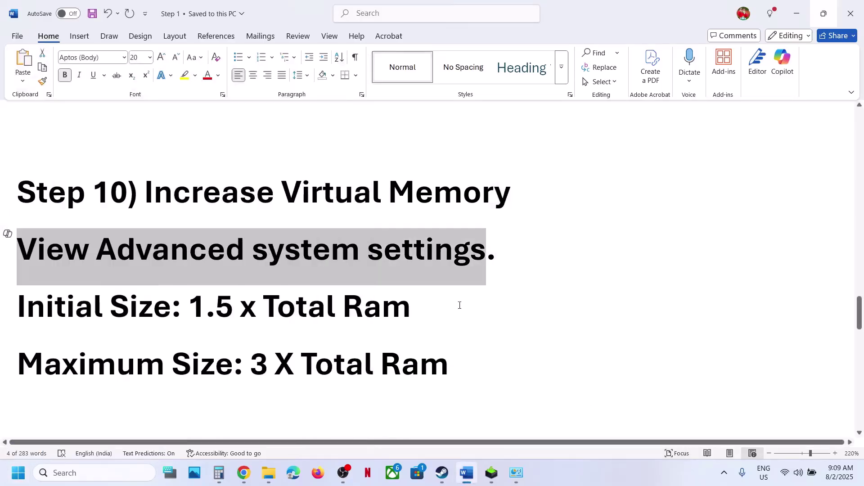
Search for and open View advanced system settings, placing the window beside the document
click(92, 473)
text(View Advanced system settings)
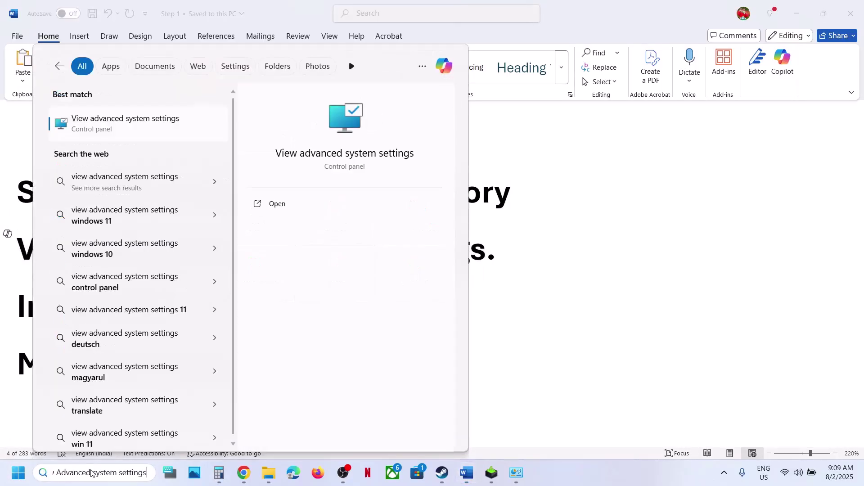
click(121, 127)
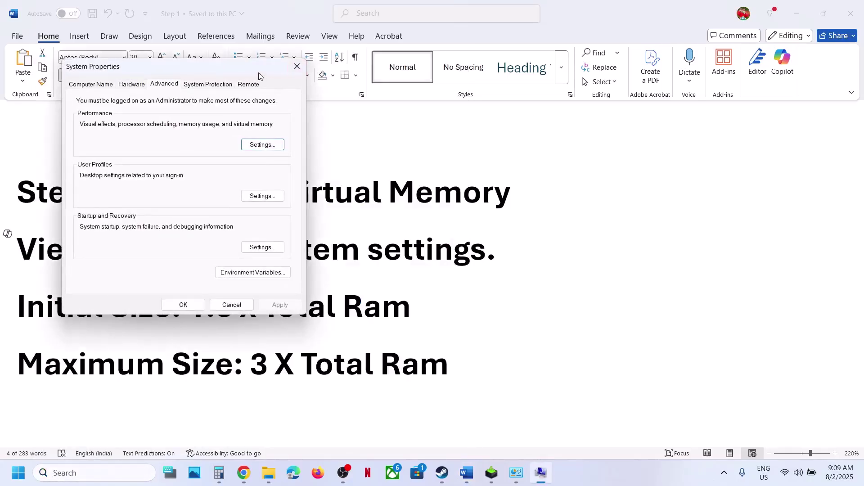
drag(254, 72, 710, 126)
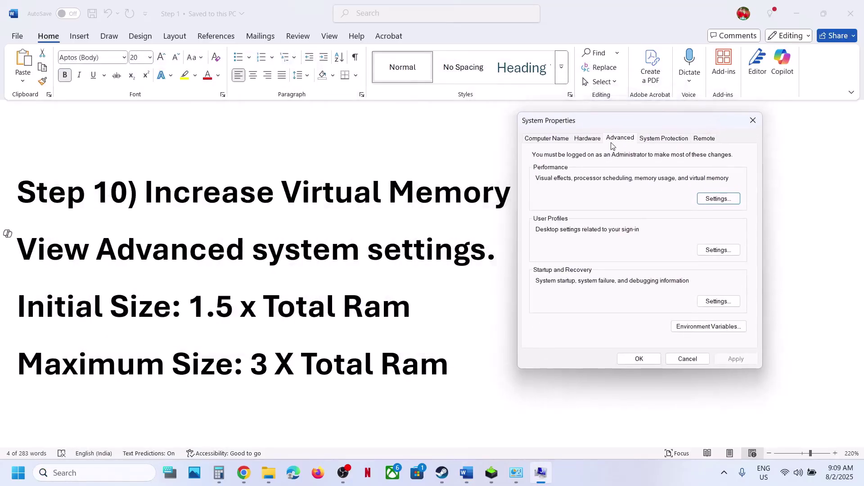
In Virtual Memory, set drive C: to System managed size
click(720, 199)
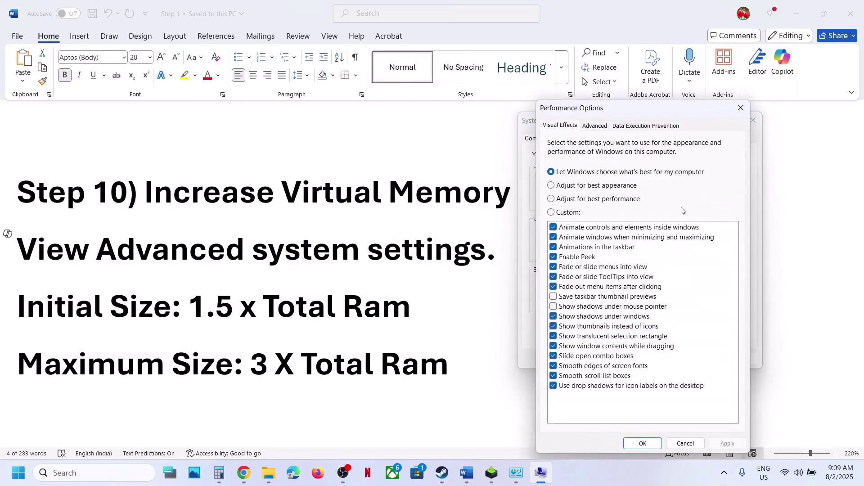
click(593, 126)
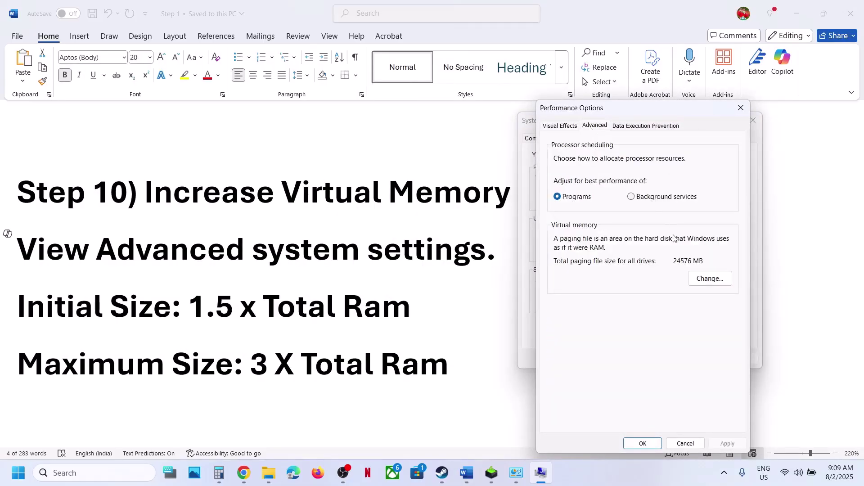
click(710, 277)
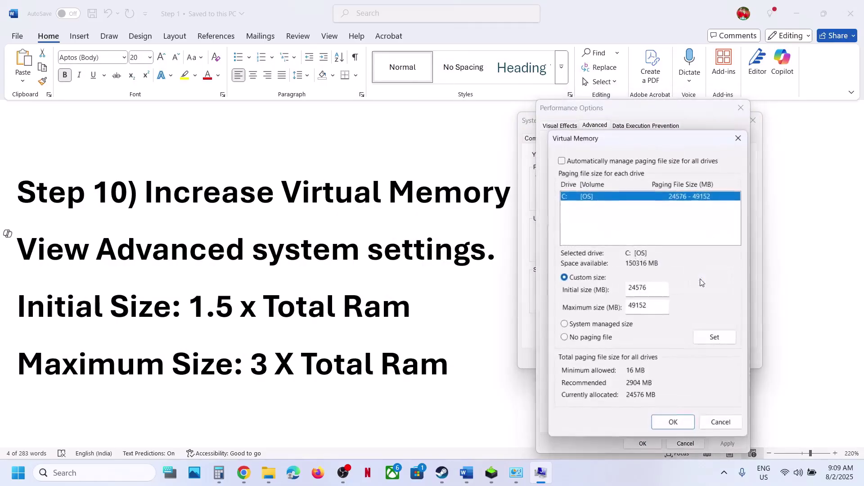
click(565, 325)
click(718, 341)
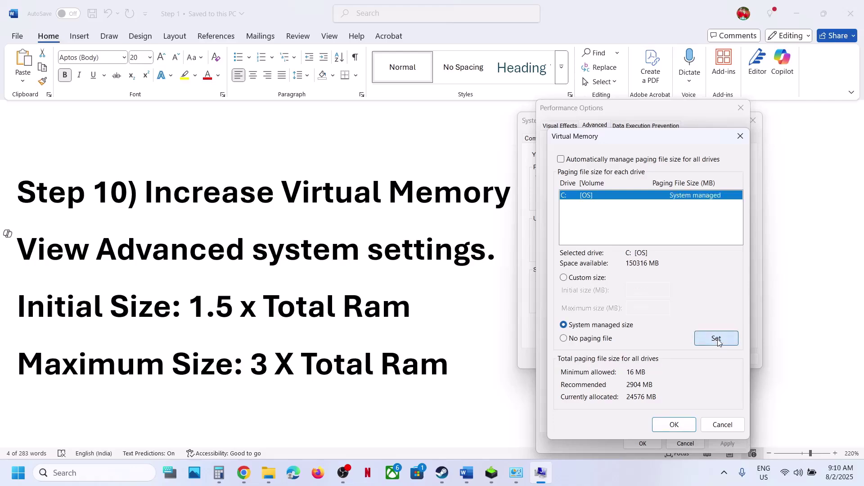
Confirm the paging file change, OK all dialogs, and postpone the required restart
click(673, 425)
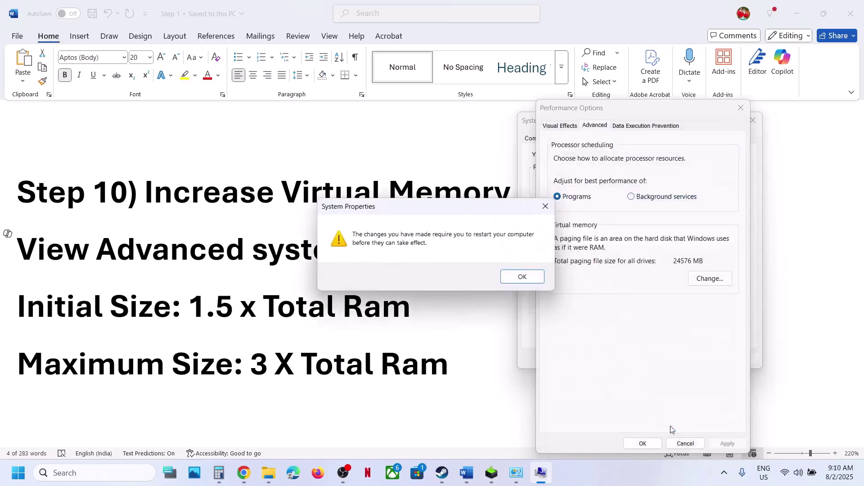
click(522, 277)
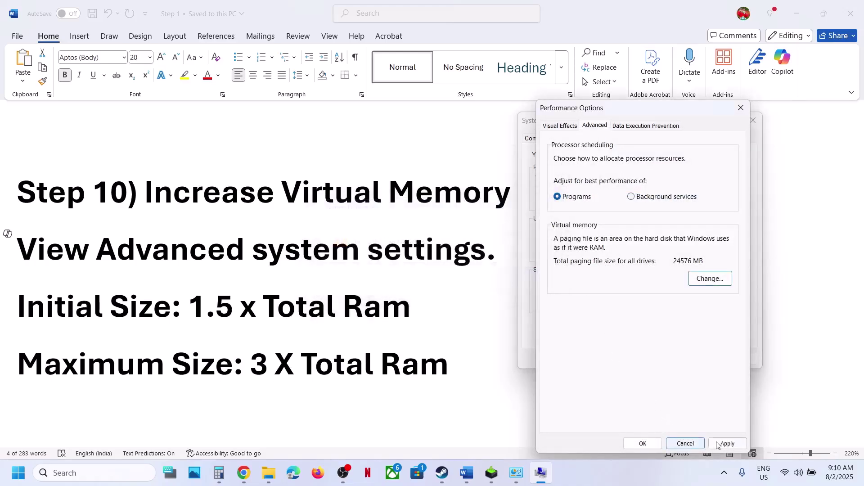
click(718, 443)
click(642, 443)
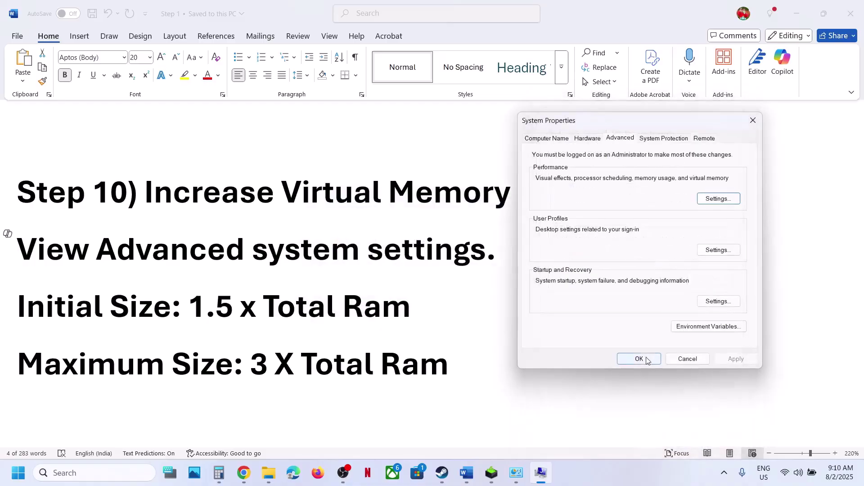
click(647, 359)
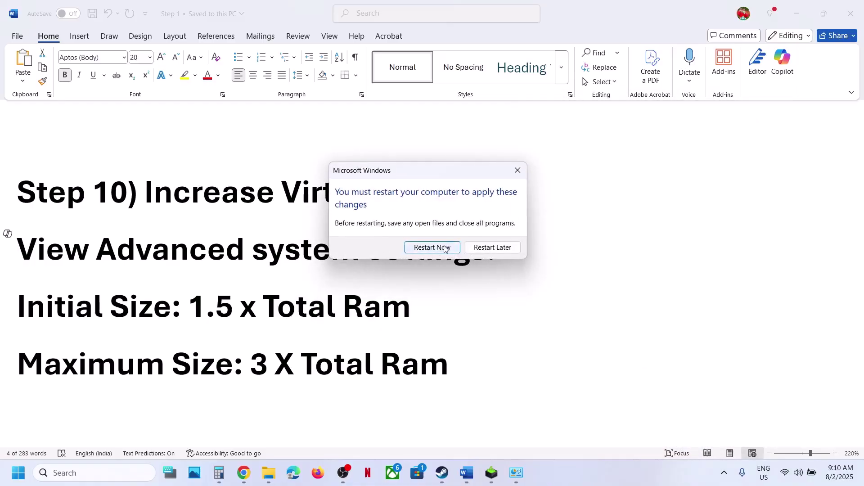
click(518, 173)
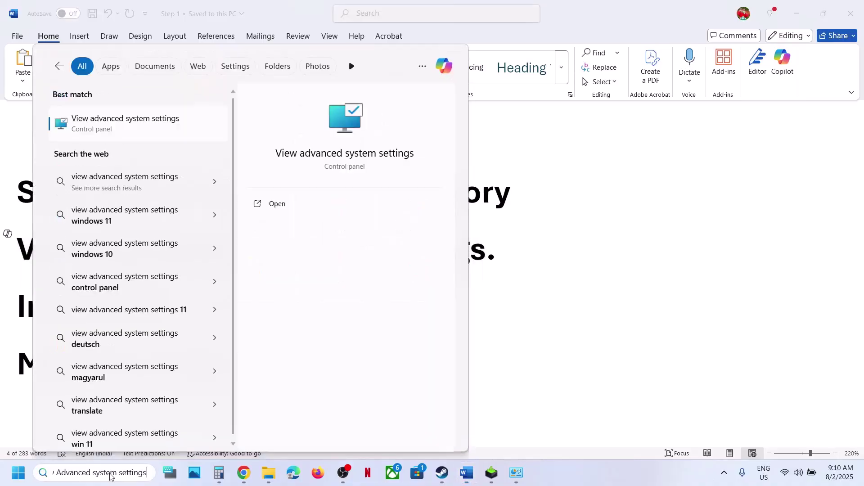
Search for and open View advanced system settings, moving the window to the right
click(114, 473)
text(View Advanced system settings)
click(129, 135)
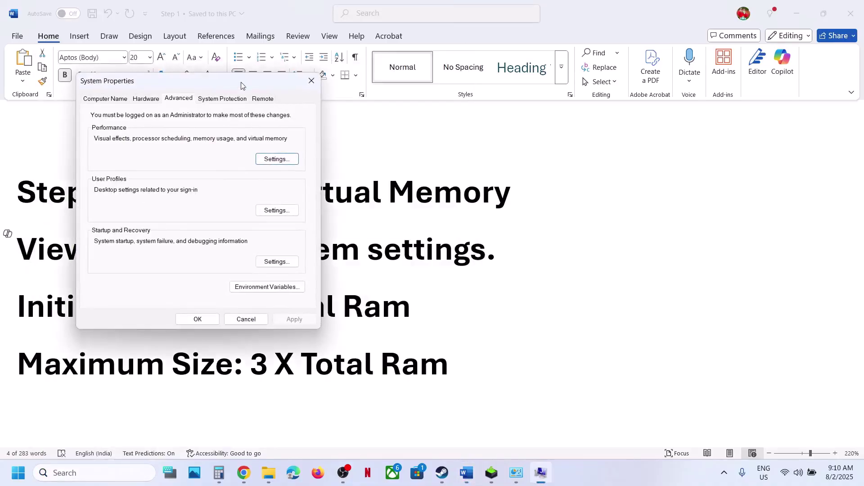
drag(241, 82, 733, 158)
Enable 'Automatically manage paging file size for all drives' and OK every dialog
click(771, 234)
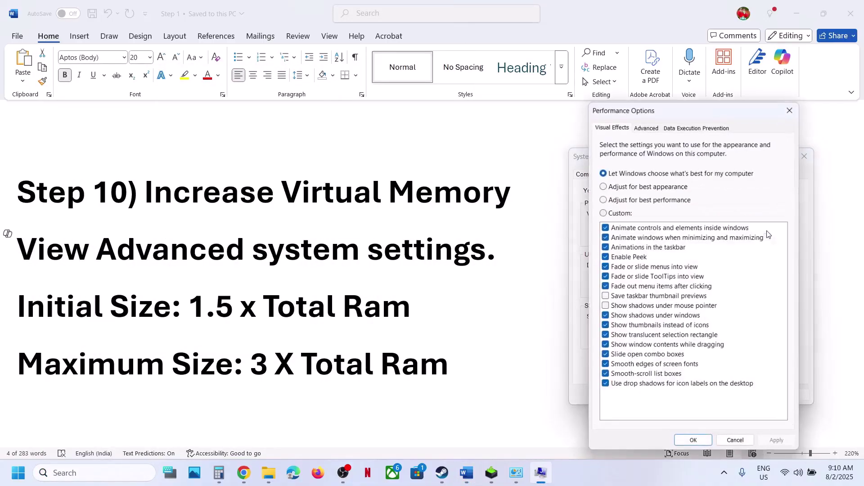
click(647, 130)
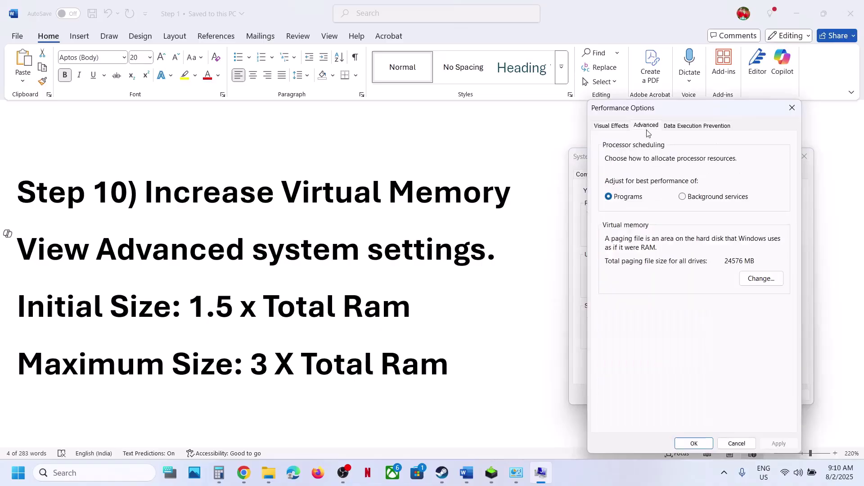
click(760, 279)
click(613, 160)
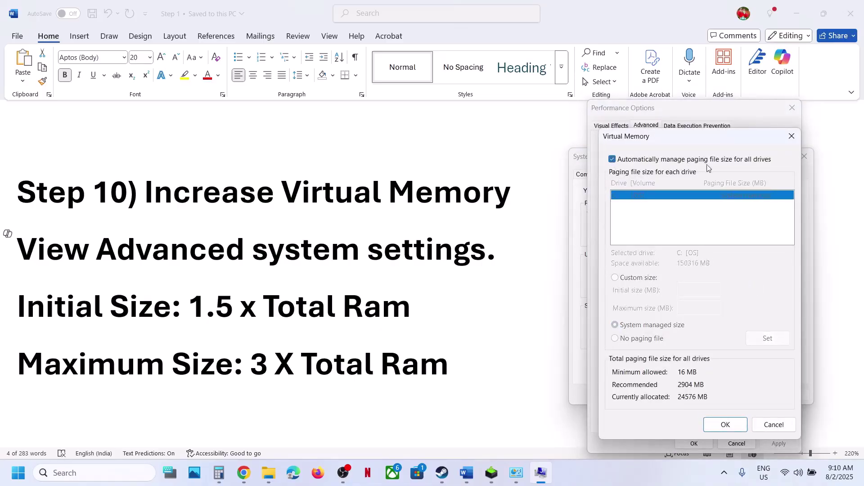
click(730, 424)
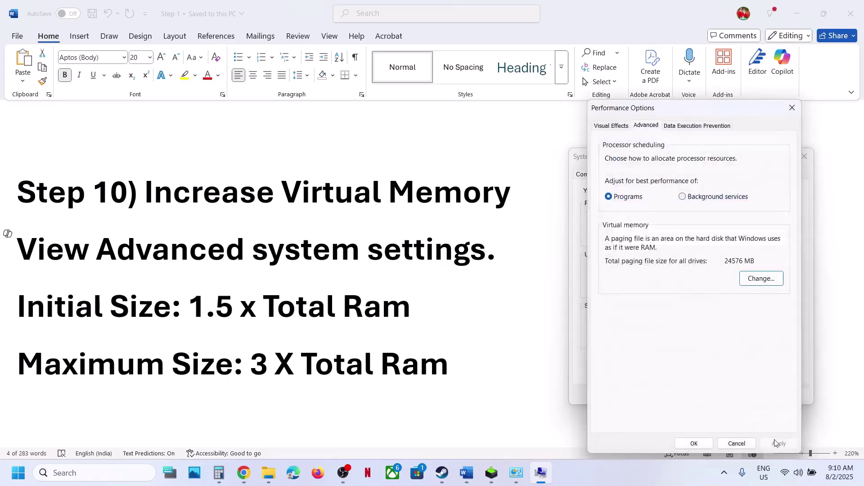
click(694, 444)
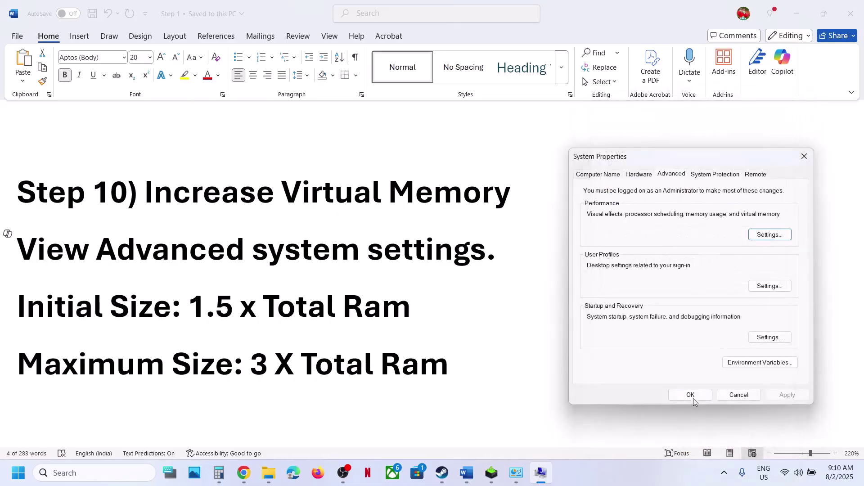
click(692, 396)
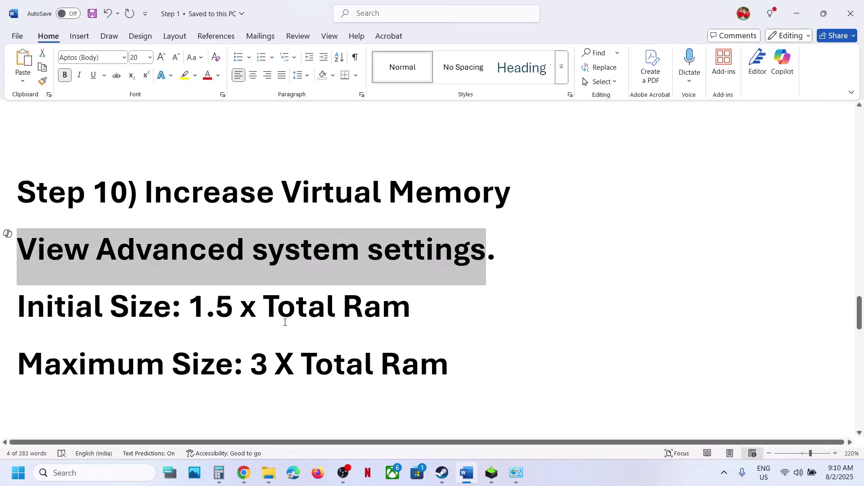
scroll(285, 323, down, 5)
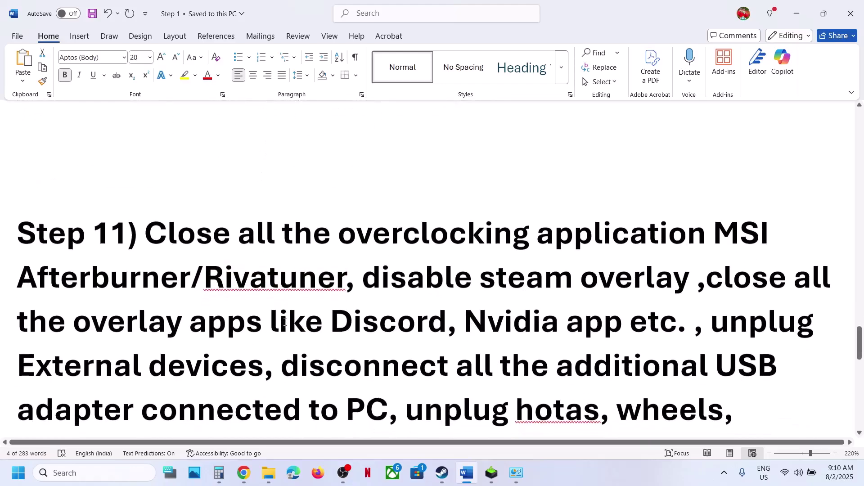
Highlight Step 11's phrases on closing overclocking apps and disabling Steam overlay
drag(165, 237, 260, 266)
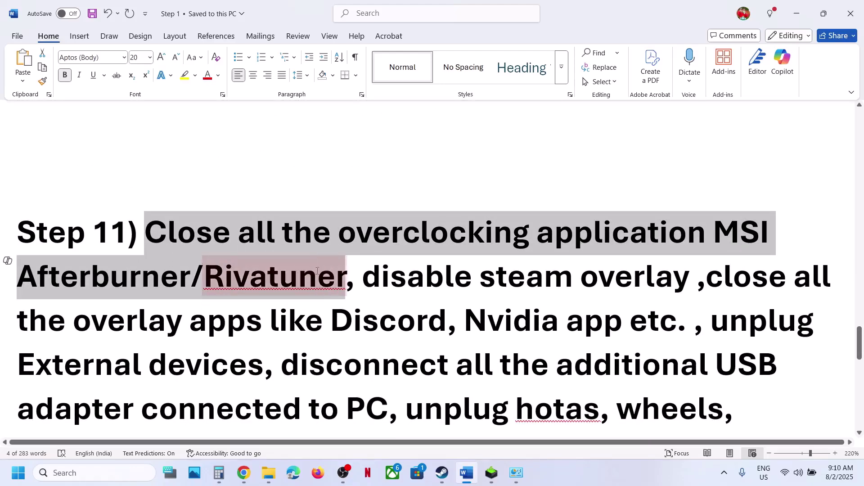
drag(317, 271, 720, 283)
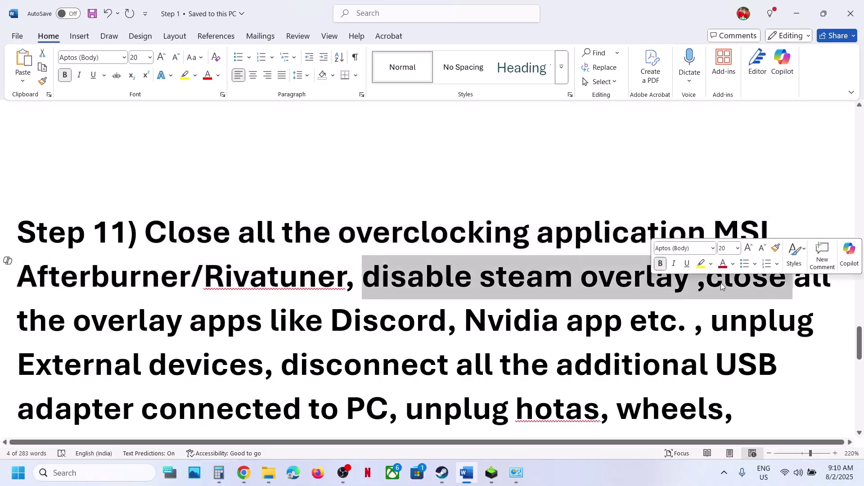
Switch off 'Enable the Steam Overlay while in-game' in Titan Quest II's properties
click(442, 472)
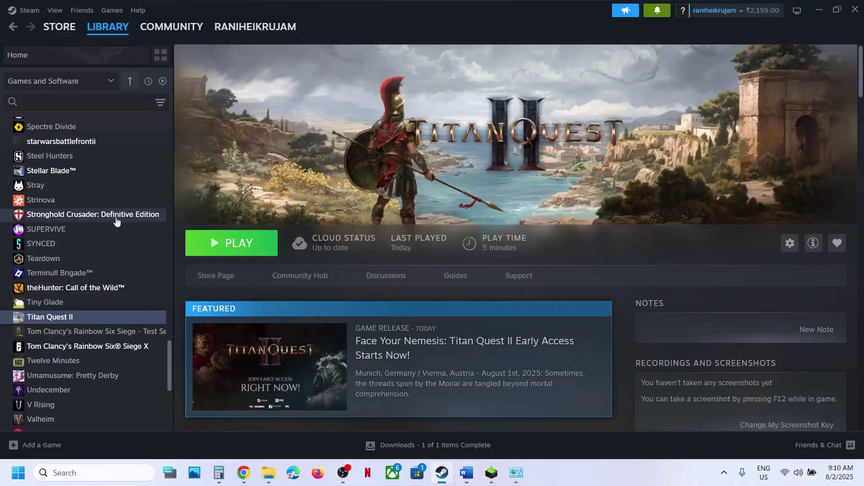
right_click(53, 317)
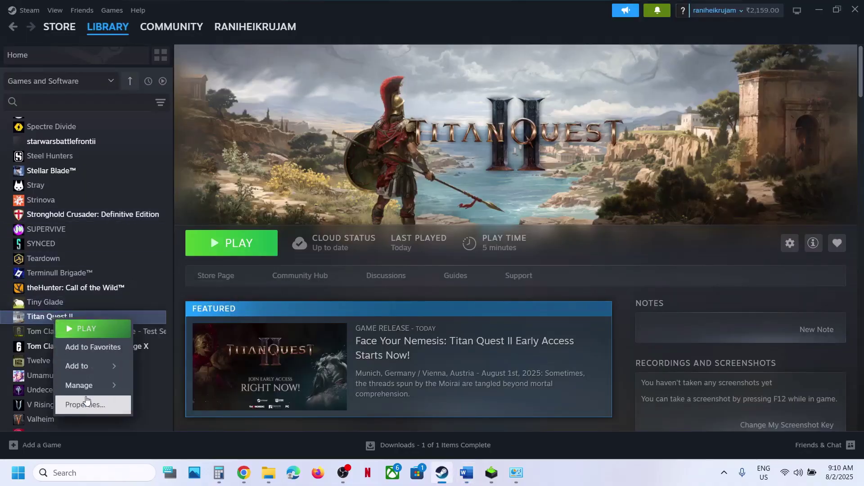
click(82, 403)
click(639, 117)
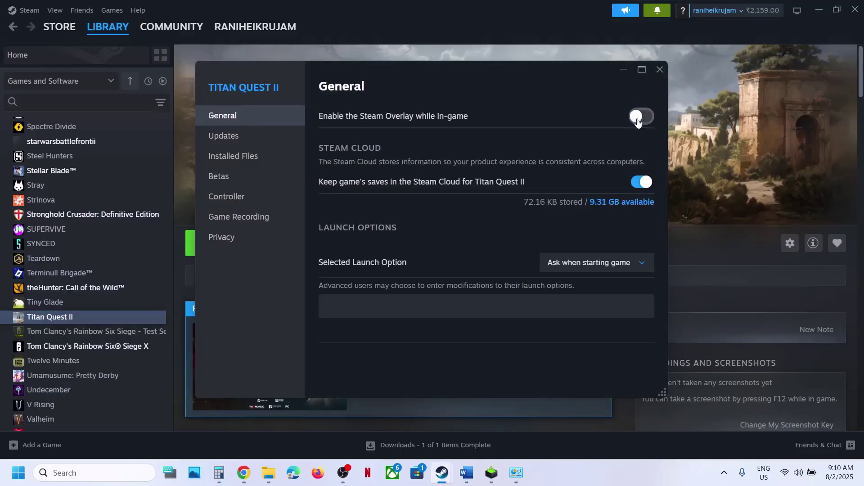
click(660, 71)
click(473, 480)
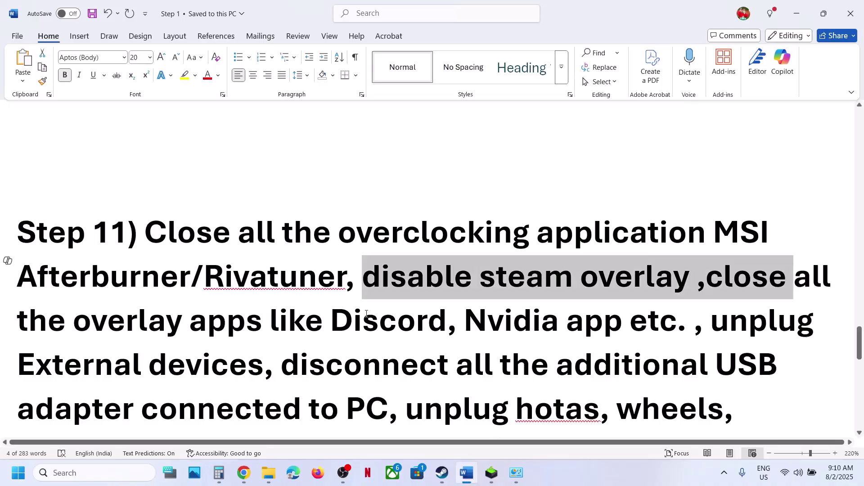
Highlight Discord, Nvidia app and overlay apps in the Step 11 list
drag(353, 320, 407, 322)
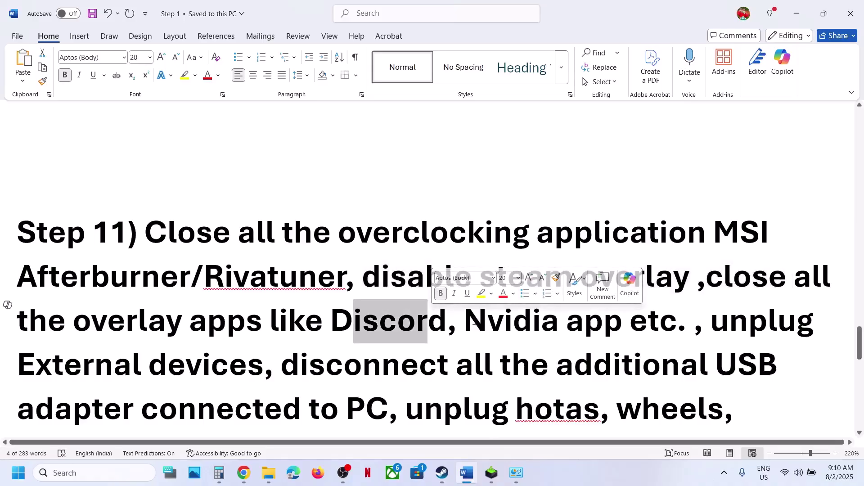
drag(464, 321, 542, 321)
drag(610, 320, 627, 321)
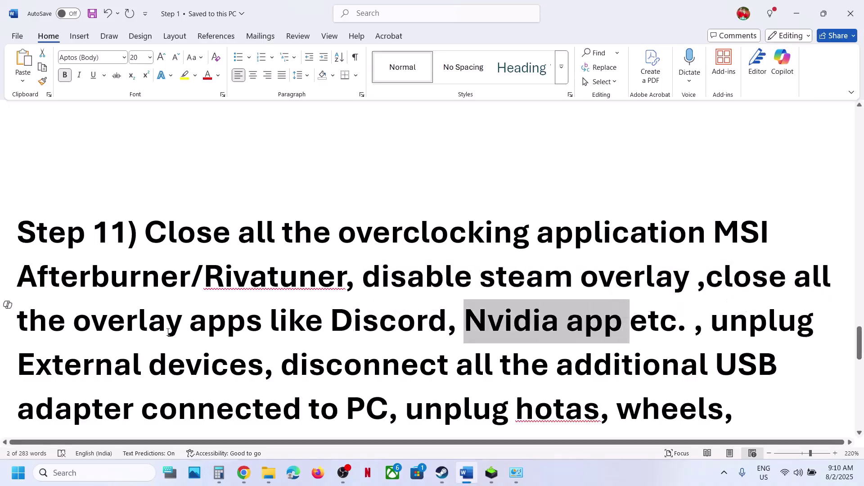
drag(75, 332, 268, 331)
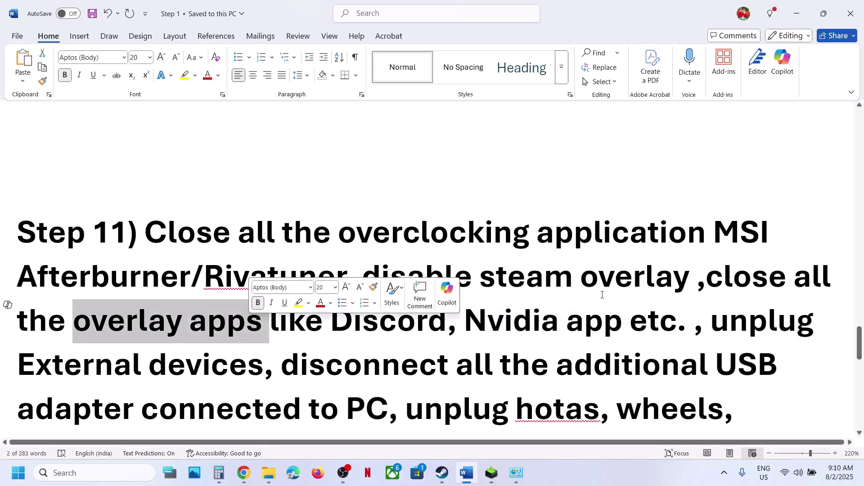
Highlight the advice on additional USB adapters, unplugging hotas, and extra controllers/joysticks
scroll(720, 322, down, 2)
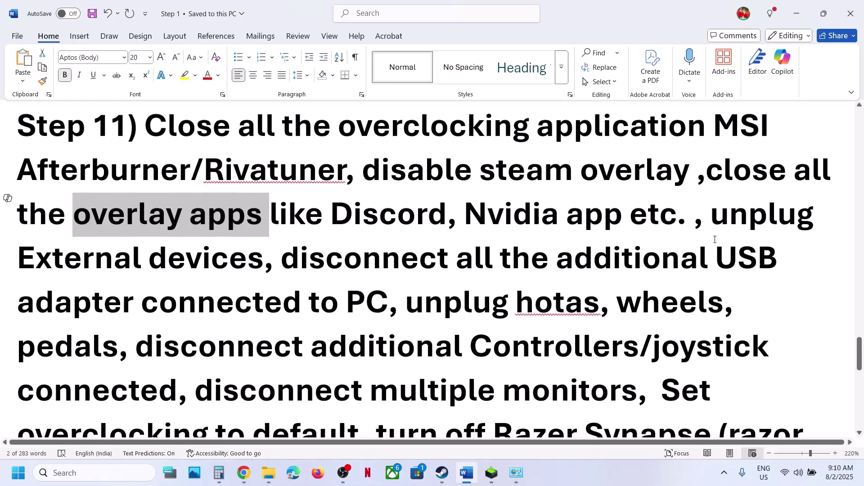
drag(707, 220, 379, 296)
click(324, 260)
scroll(423, 225, down, 2)
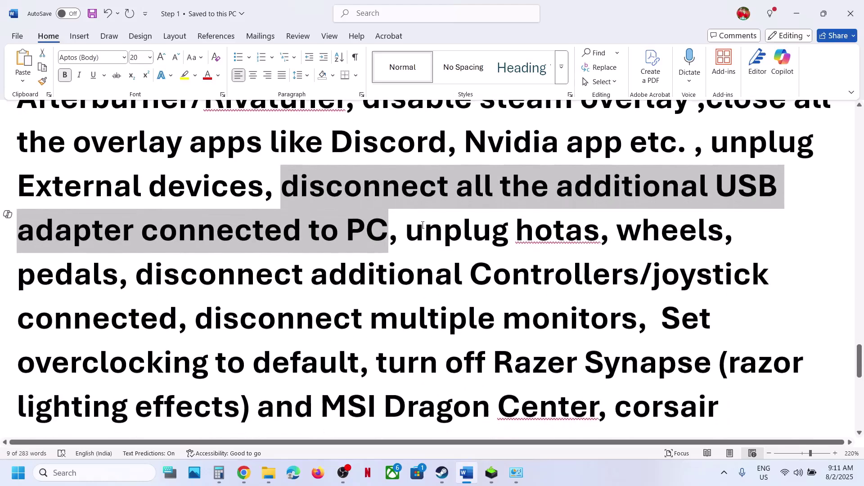
drag(416, 230, 578, 238)
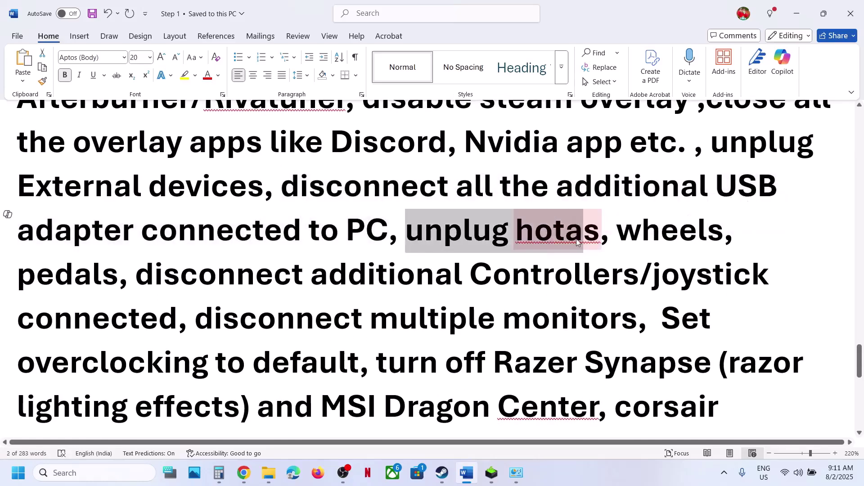
click(578, 239)
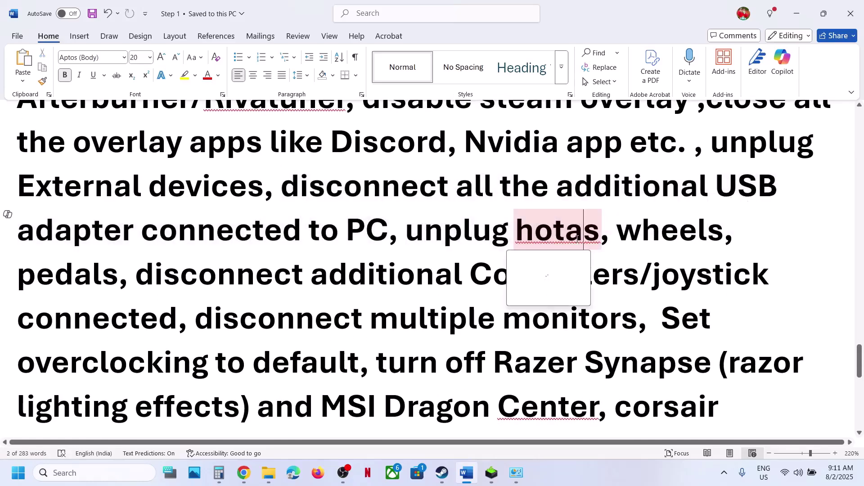
click(192, 295)
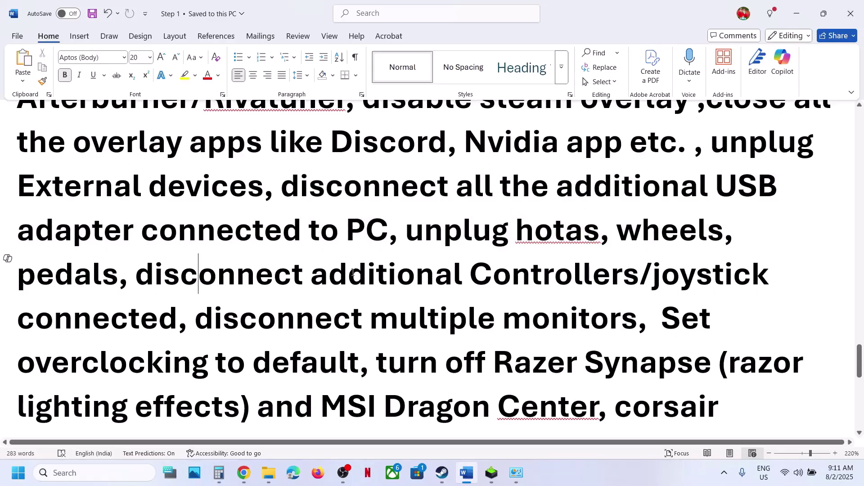
drag(334, 270, 553, 300)
Highlight the overclocking-default, Razer Synapse and undervolt advice, ending at the Step 12 heading
scroll(553, 301, down, 2)
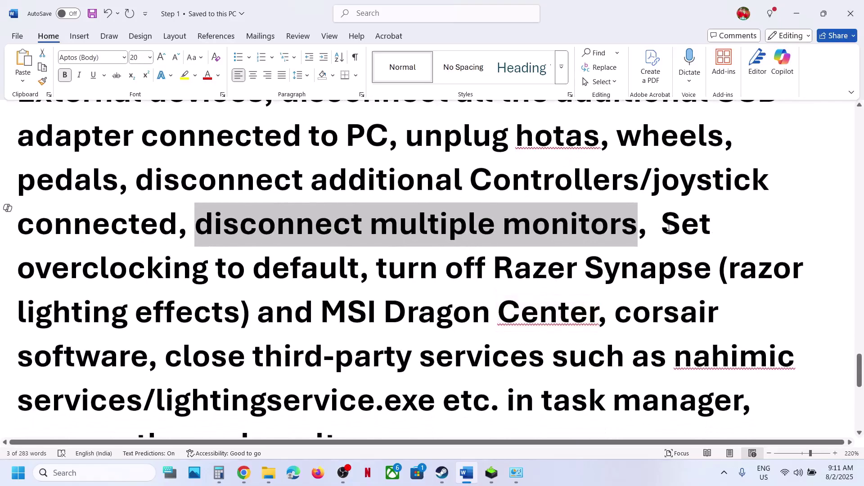
drag(664, 223, 324, 265)
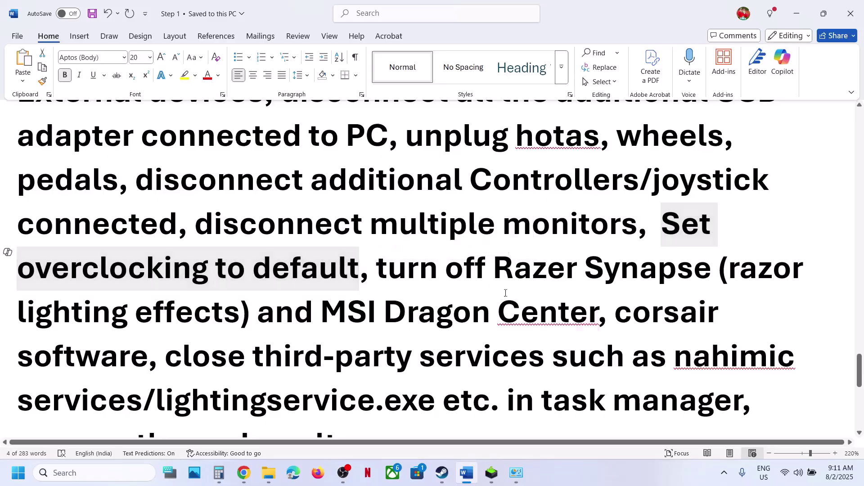
drag(382, 271, 743, 401)
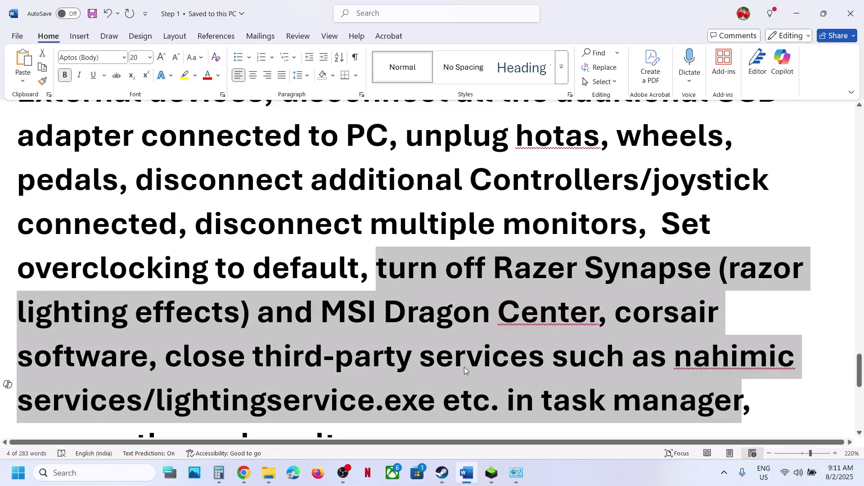
scroll(460, 367, down, 2)
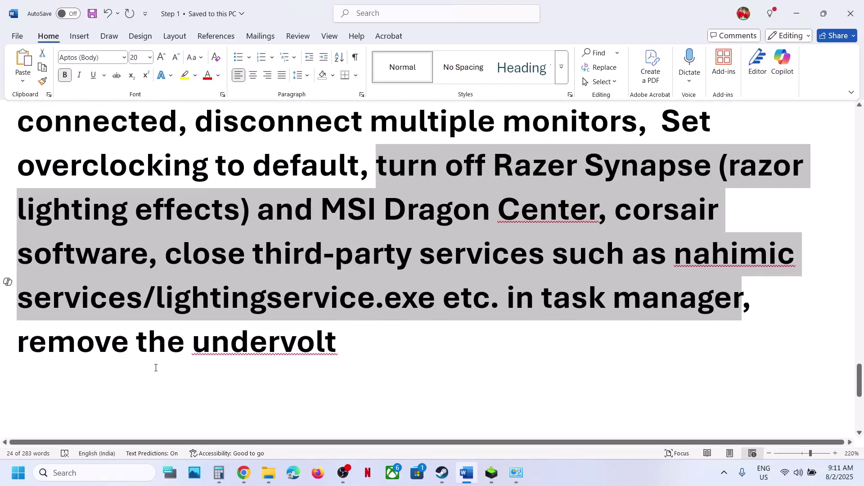
drag(47, 350, 338, 335)
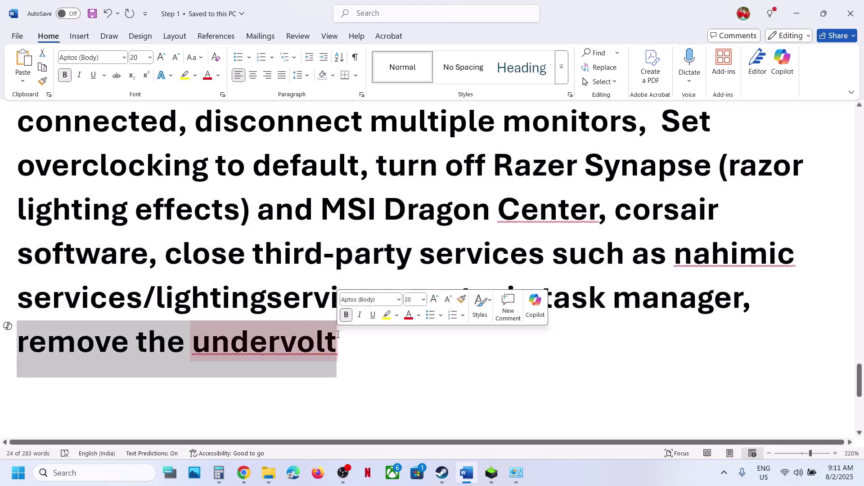
click(338, 334)
scroll(338, 334, down, 3)
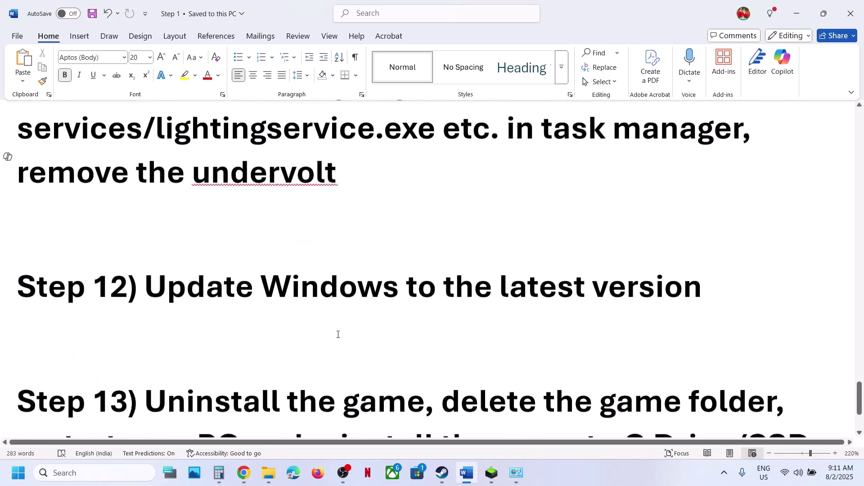
click(338, 334)
Open Settings with Win+I and check for updates in Windows Update
key(super+i)
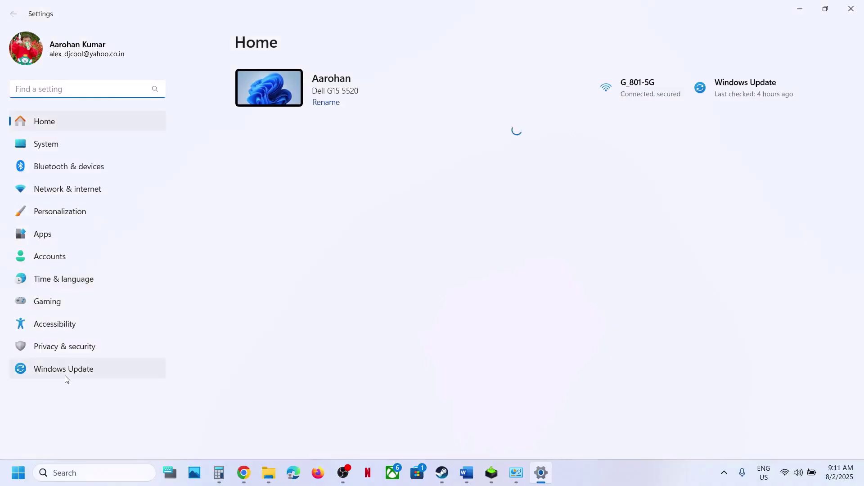
click(65, 376)
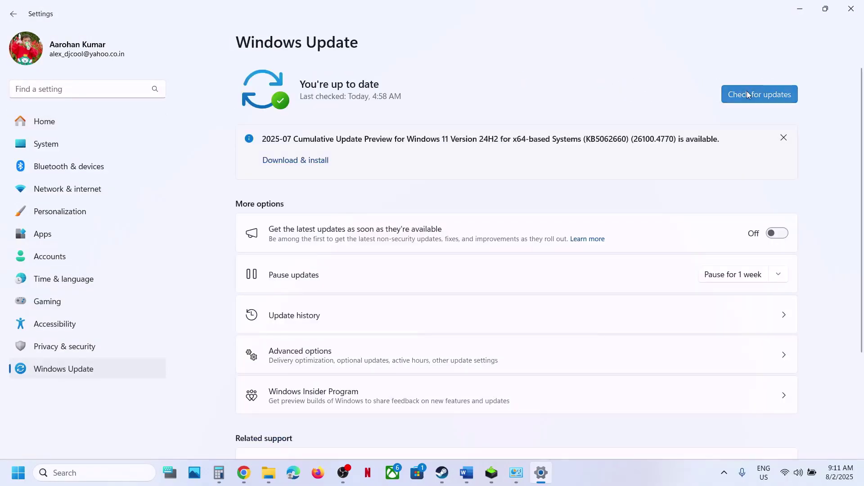
click(747, 91)
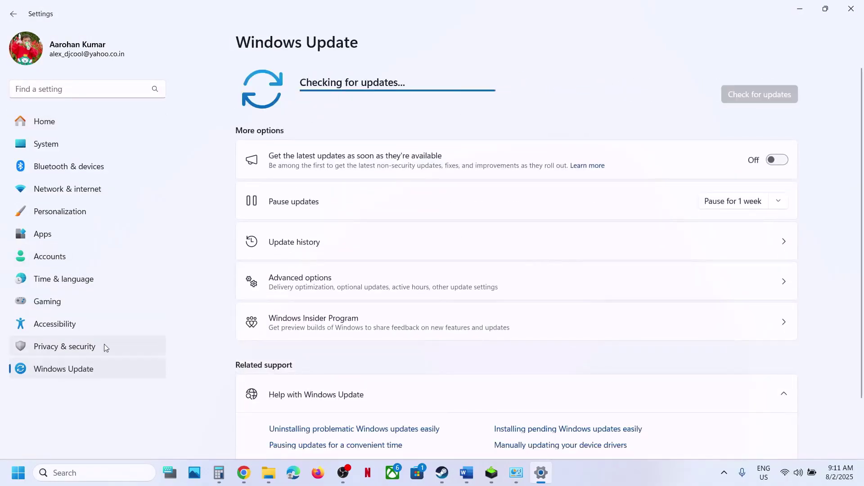
Show the Restart option under Start's power options, then return to Word
click(18, 473)
click(327, 433)
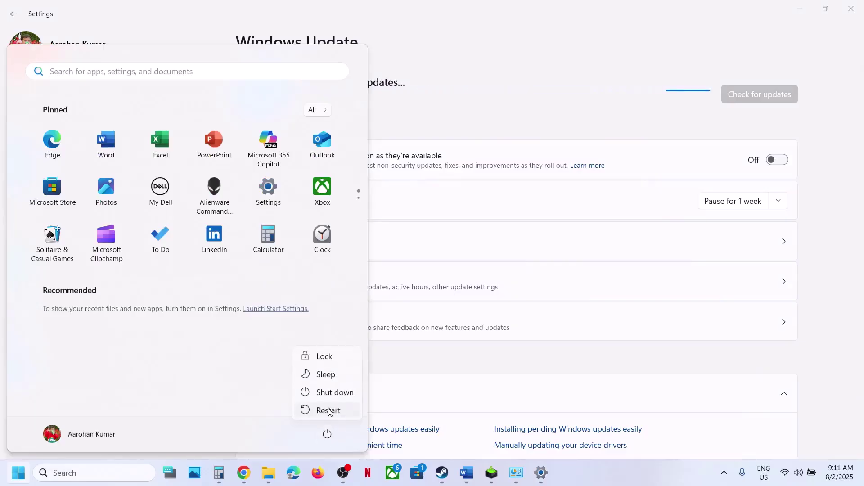
key(Escape)
click(442, 480)
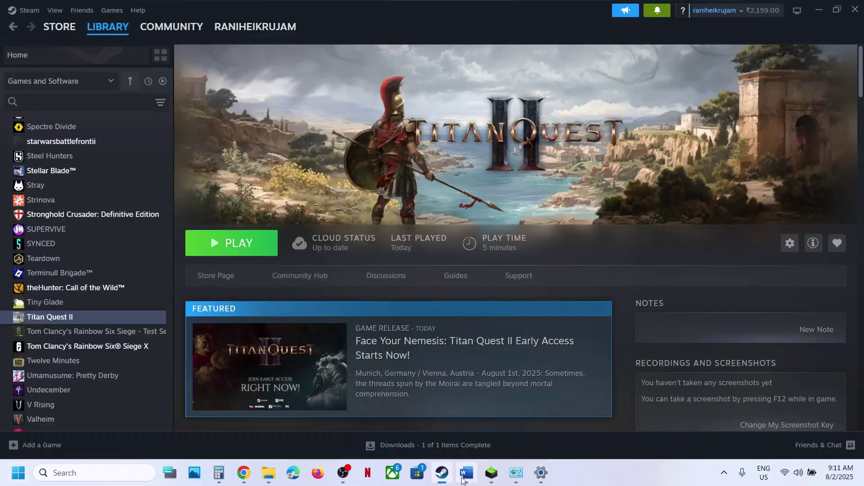
click(467, 472)
Highlight the end of Step 13 about the SSD, then bring Steam forward
scroll(404, 319, down, 2)
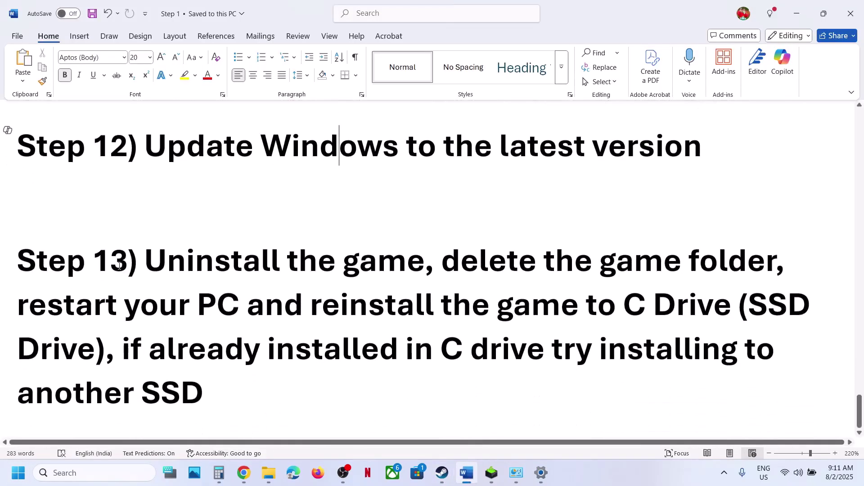
drag(126, 266, 205, 394)
click(204, 394)
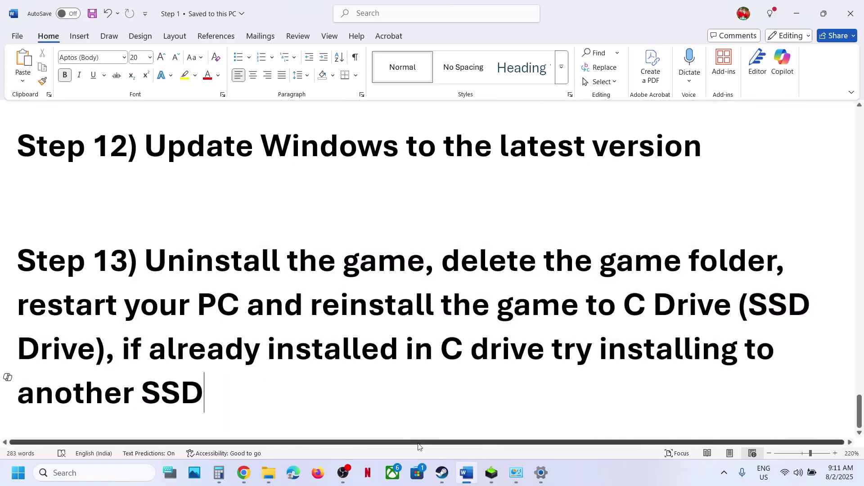
click(442, 476)
Show Titan Quest II's Manage submenu with Uninstall, then switch back to Word
right_click(87, 317)
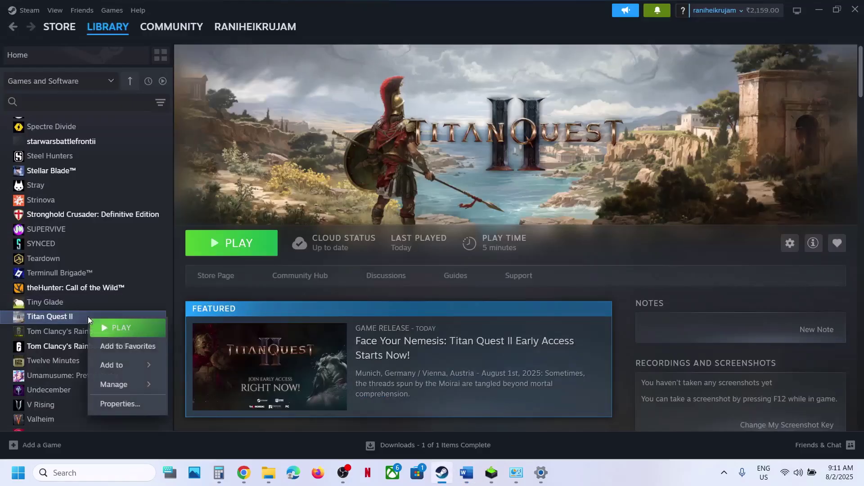
mouse_move(126, 384)
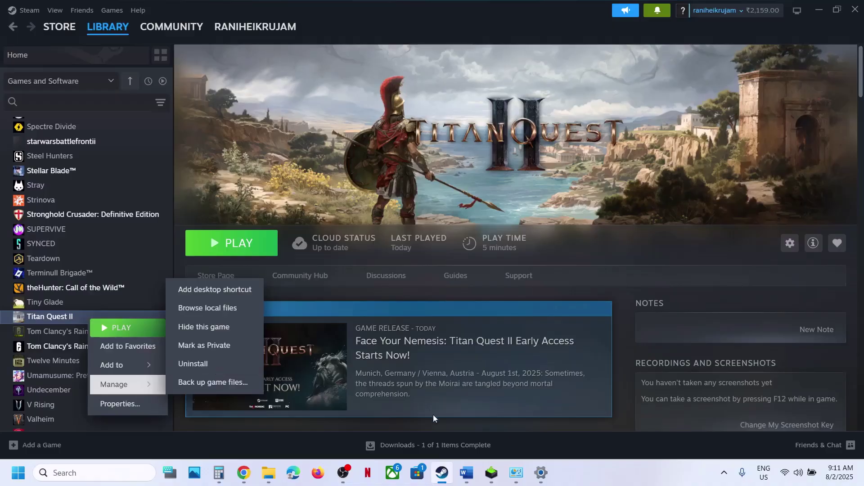
click(467, 473)
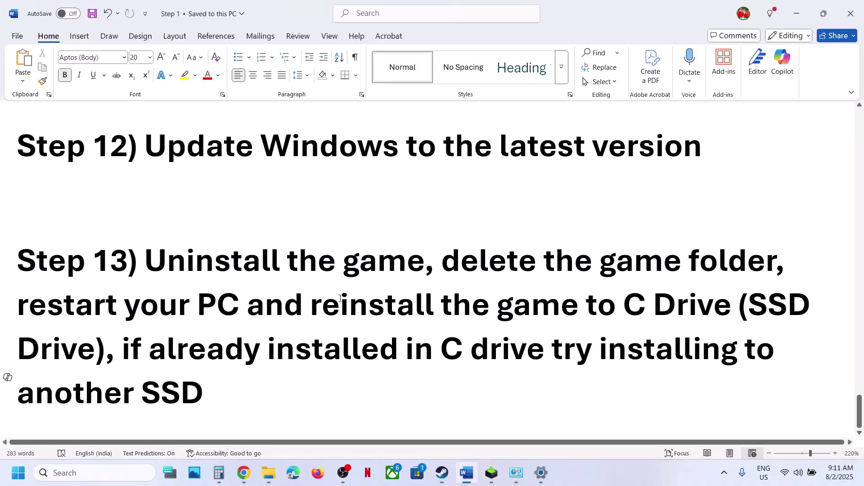
Highlight Step 13's advice on reinstalling to C drive or another SSD, then bring Steam forward
drag(341, 298, 720, 296)
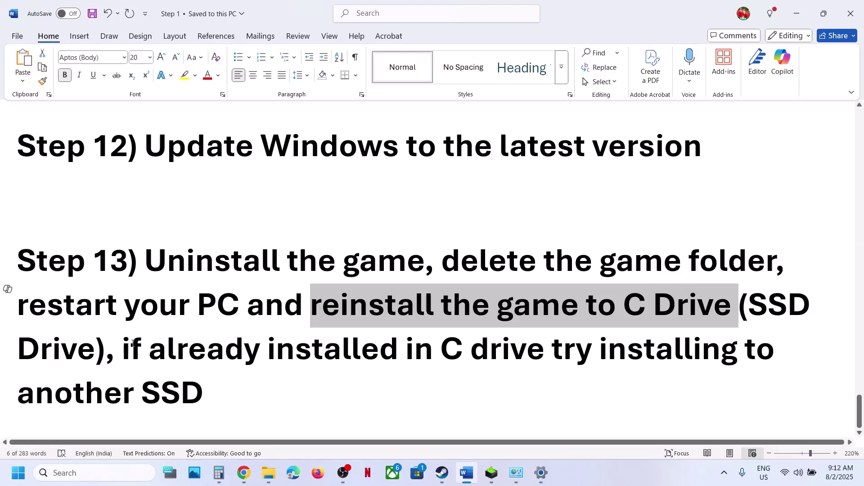
drag(134, 343, 236, 384)
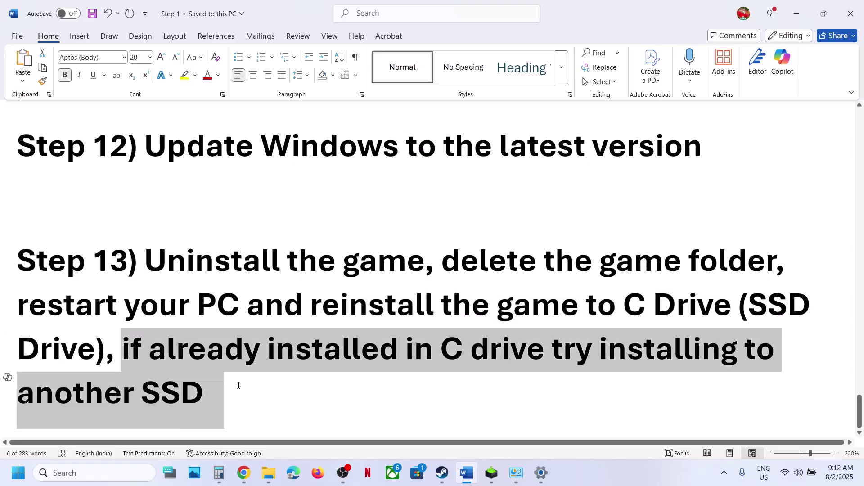
click(442, 473)
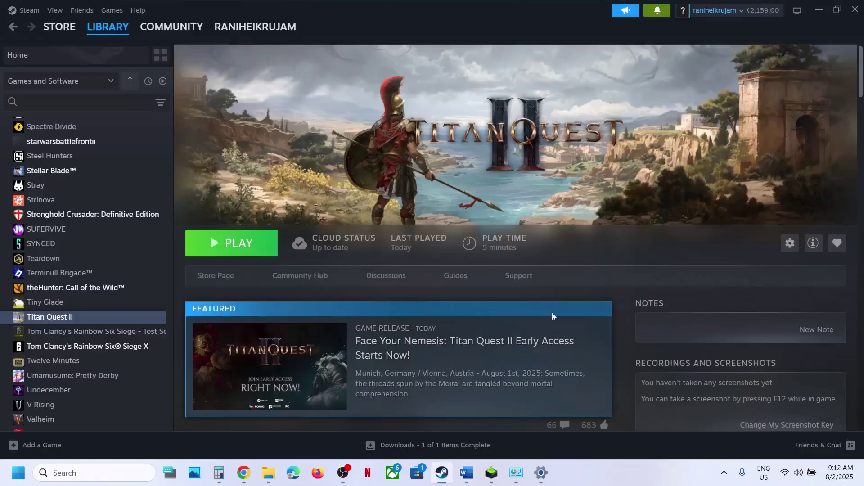
click(613, 466)
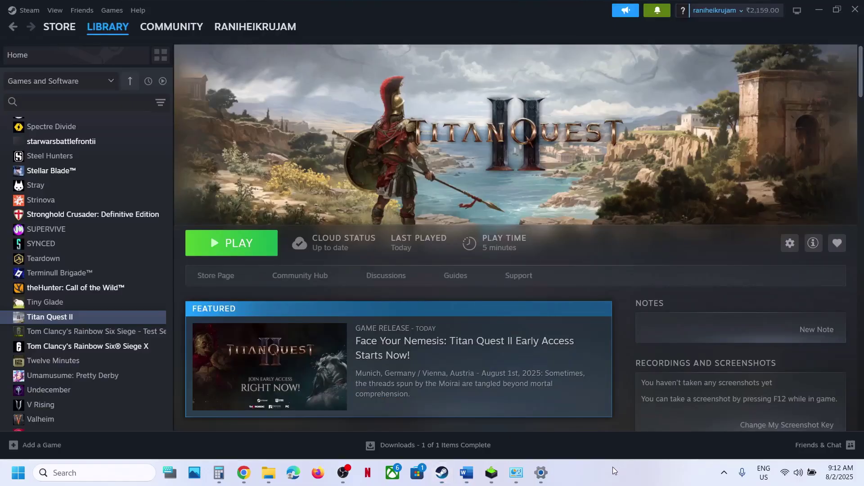